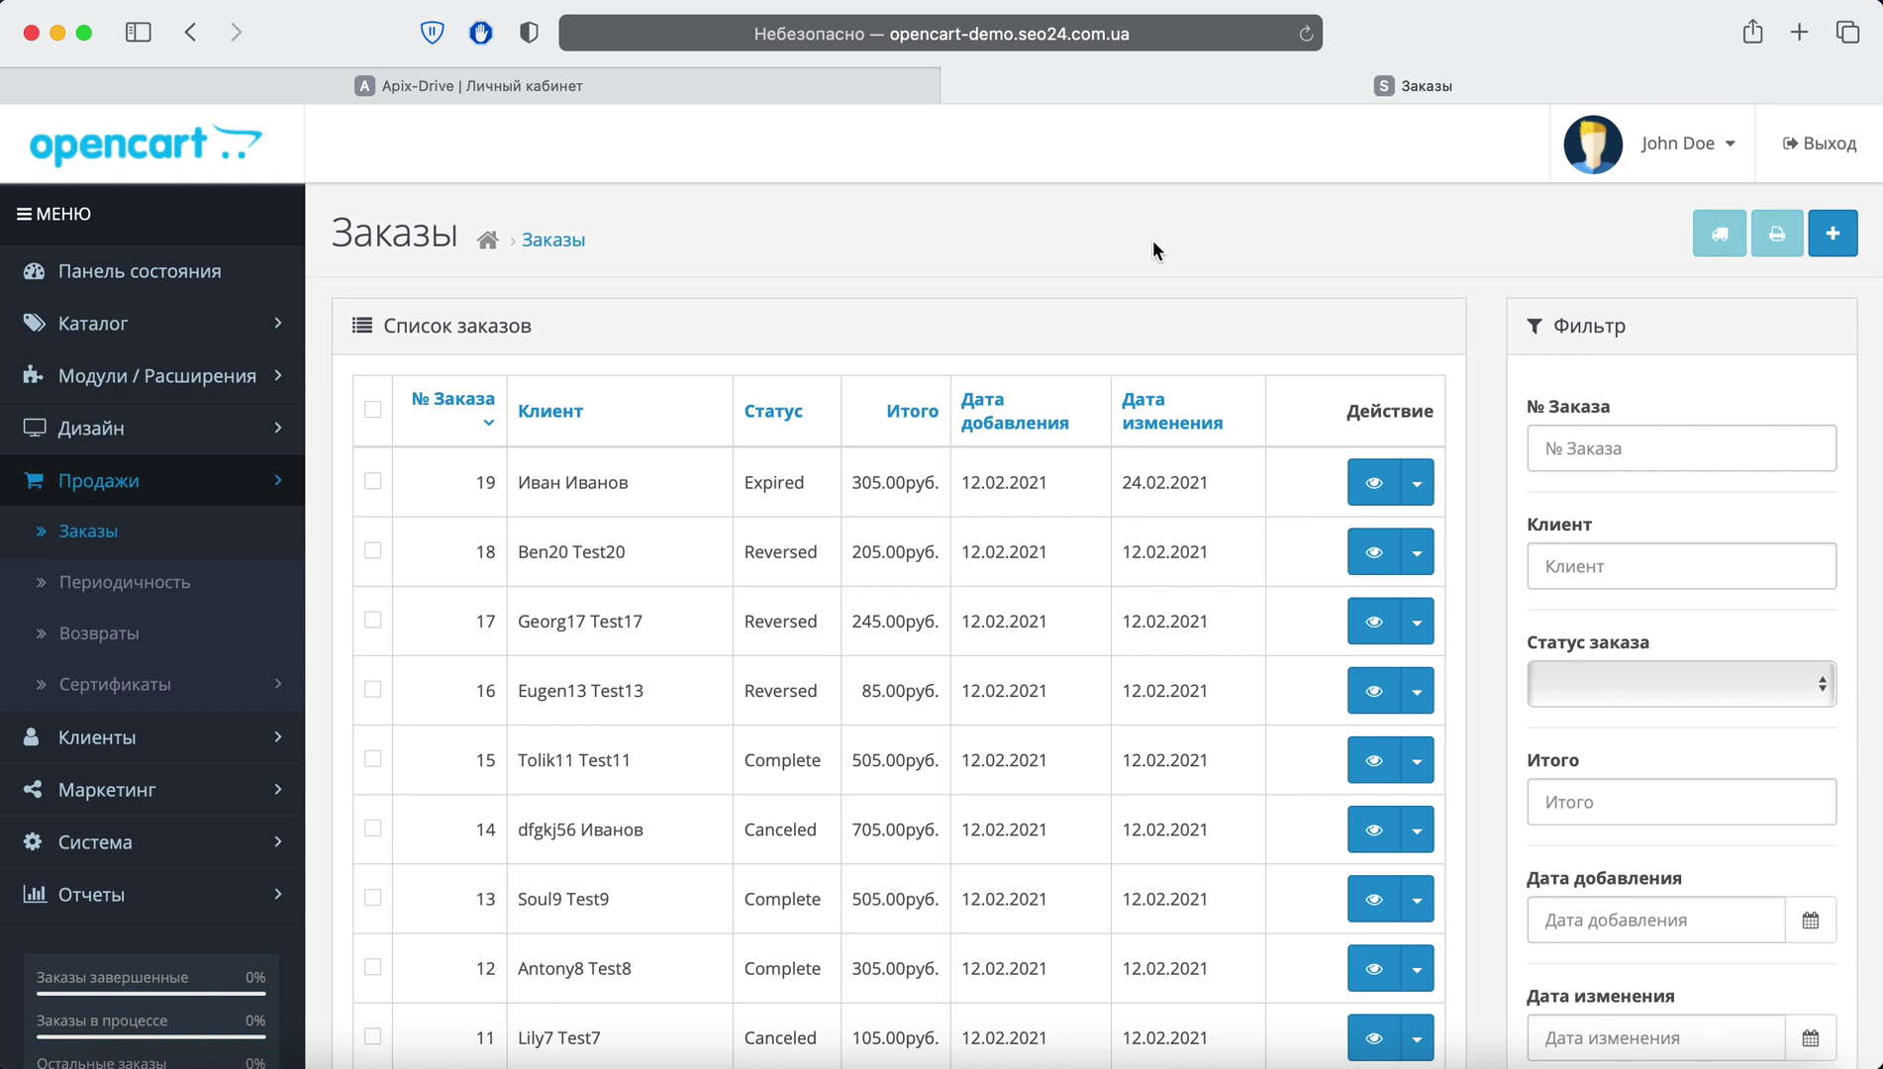
Switch to ApiX-Drive, create a new connection and choose Opencart as its data source system
{"action": "key", "text": "super+Tab"}
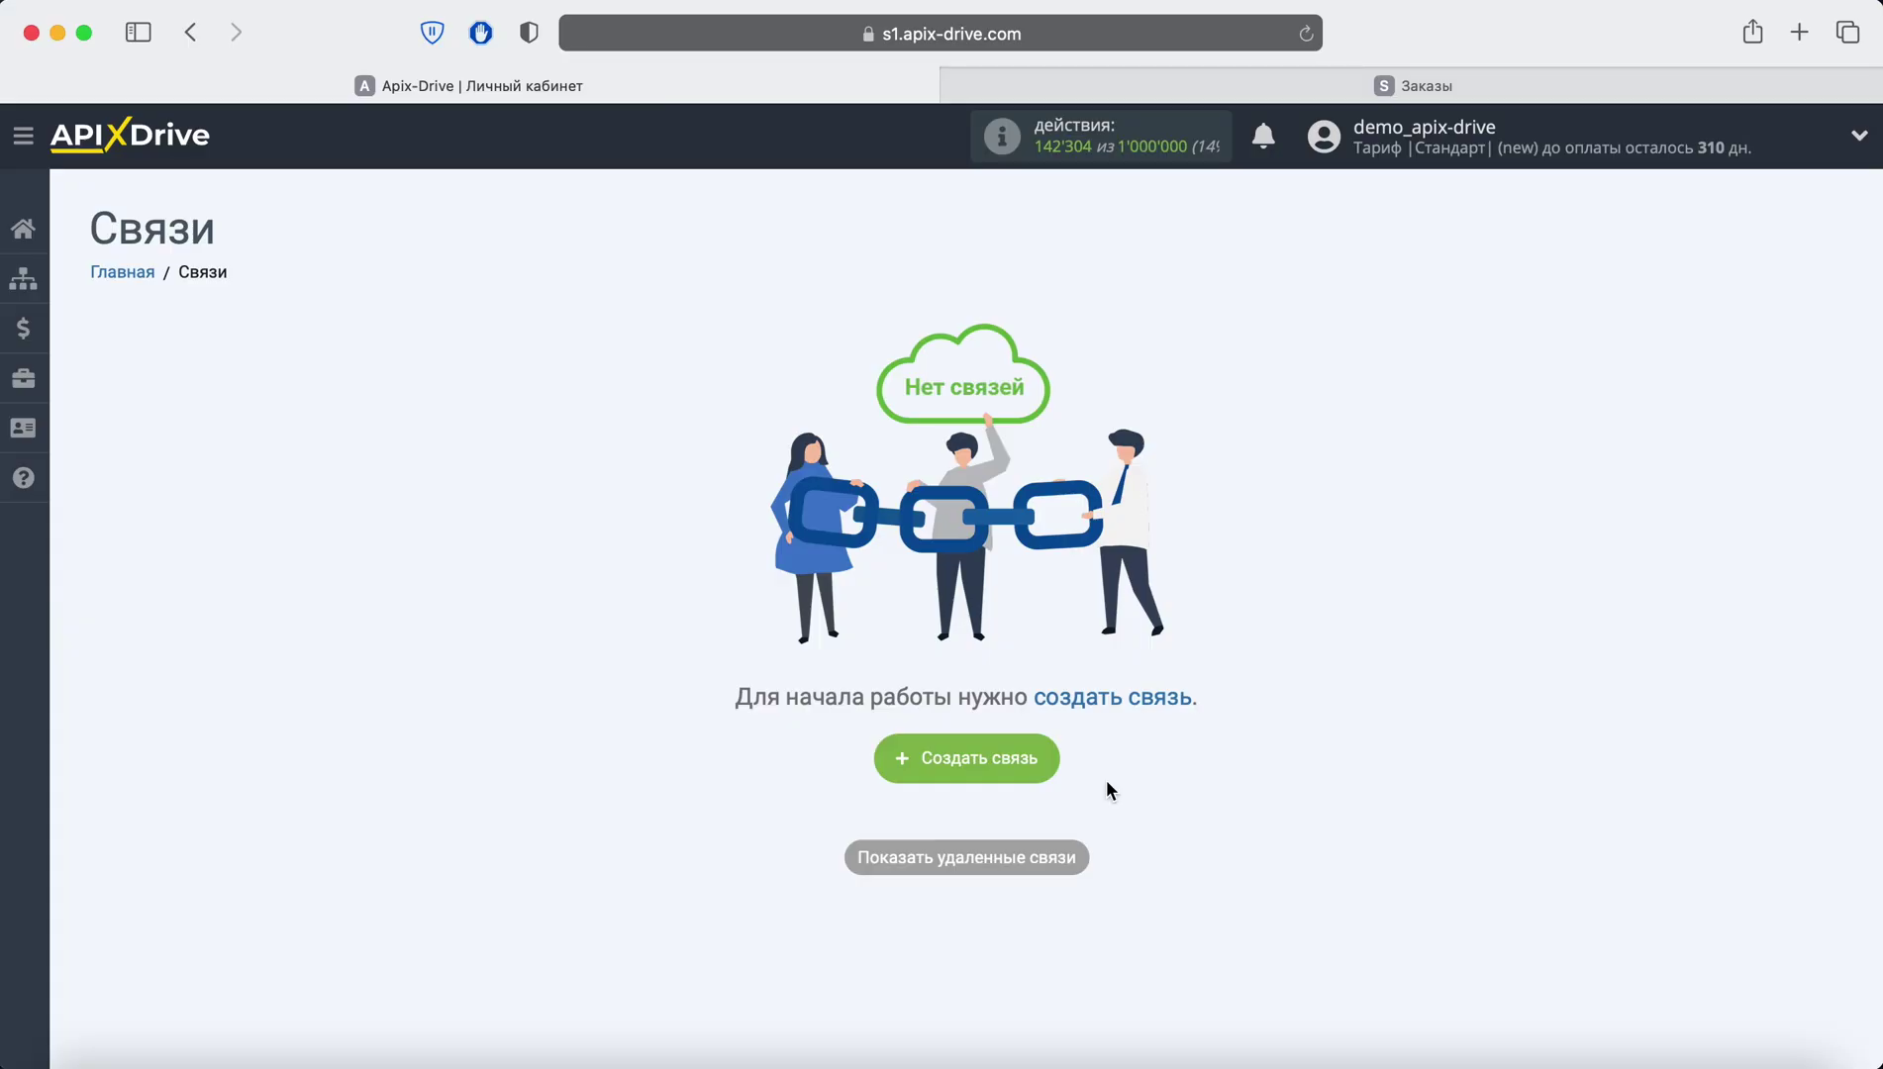
{"action": "left_click", "coordinate": [1047, 761]}
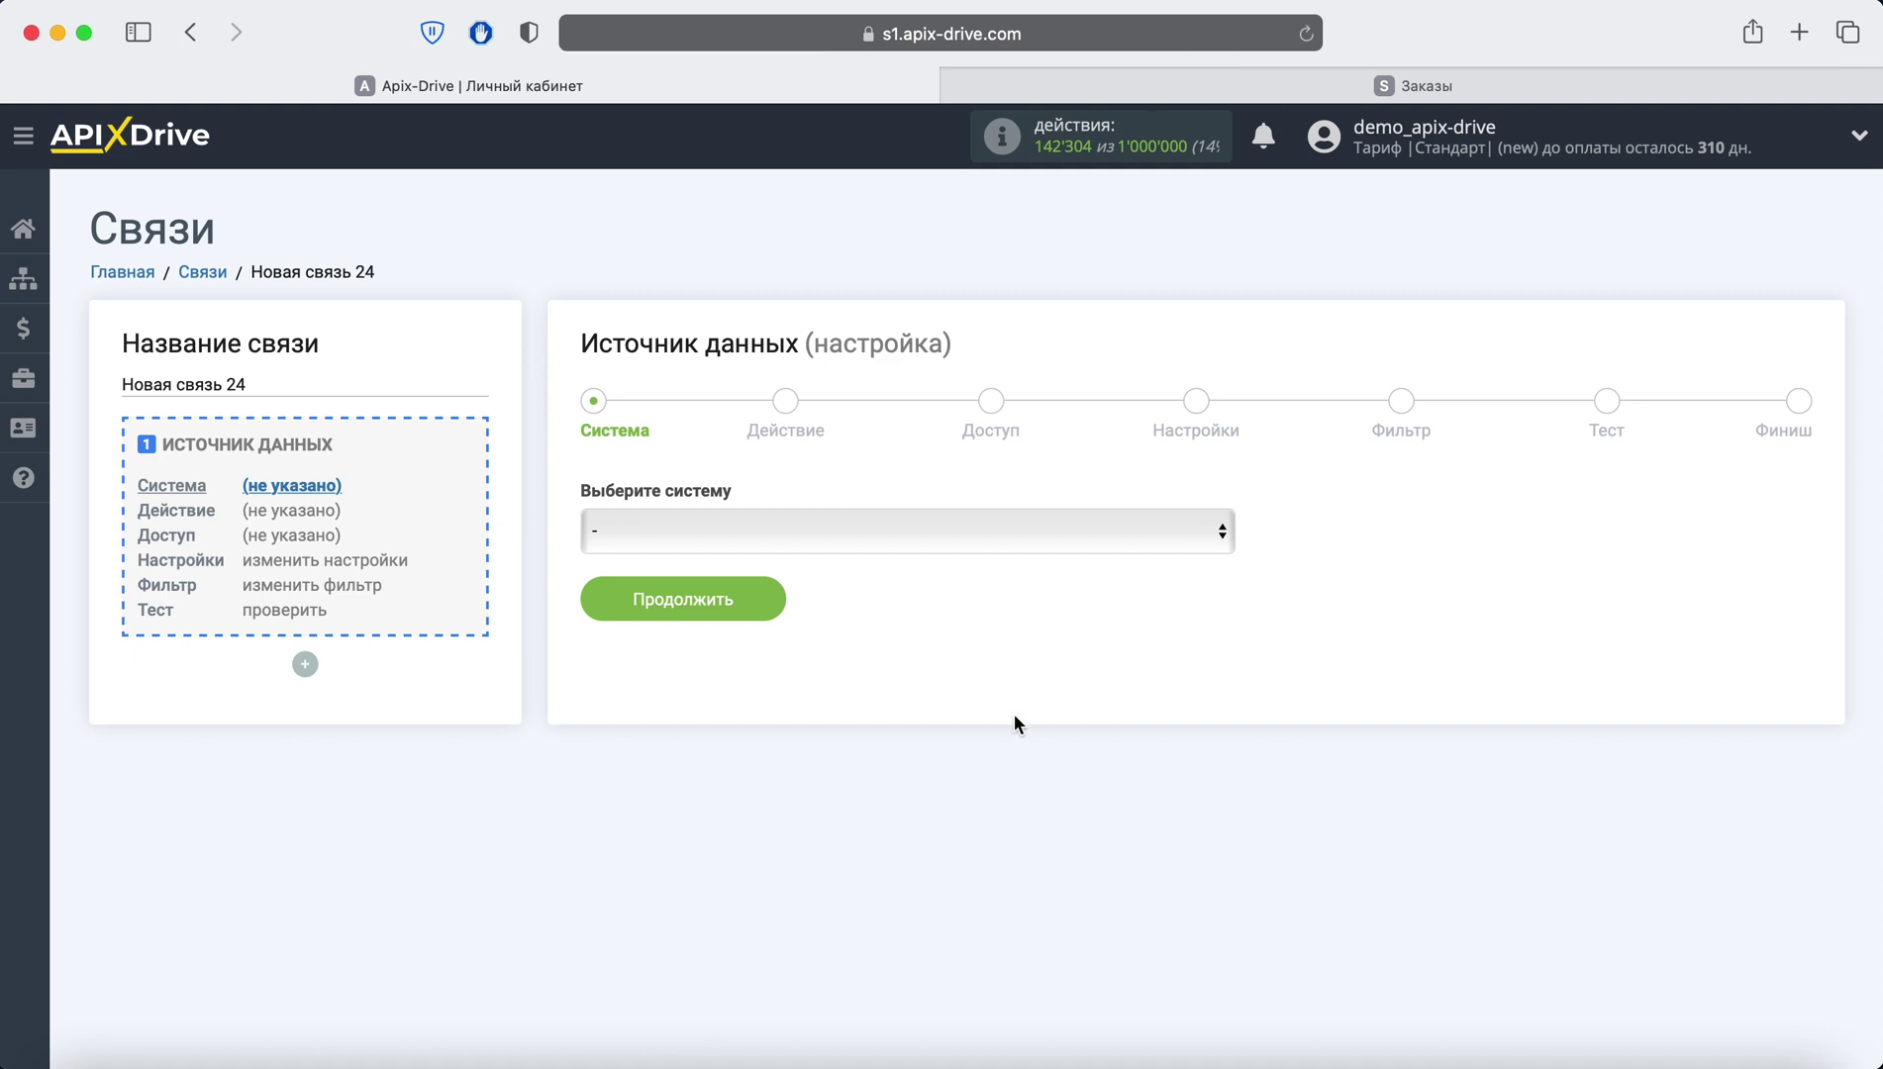
{"action": "left_click", "coordinate": [949, 531]}
{"action": "scroll", "coordinate": [935, 674], "scroll_direction": "down", "scroll_amount": 5}
{"action": "scroll", "coordinate": [935, 674], "scroll_direction": "down", "scroll_amount": 20}
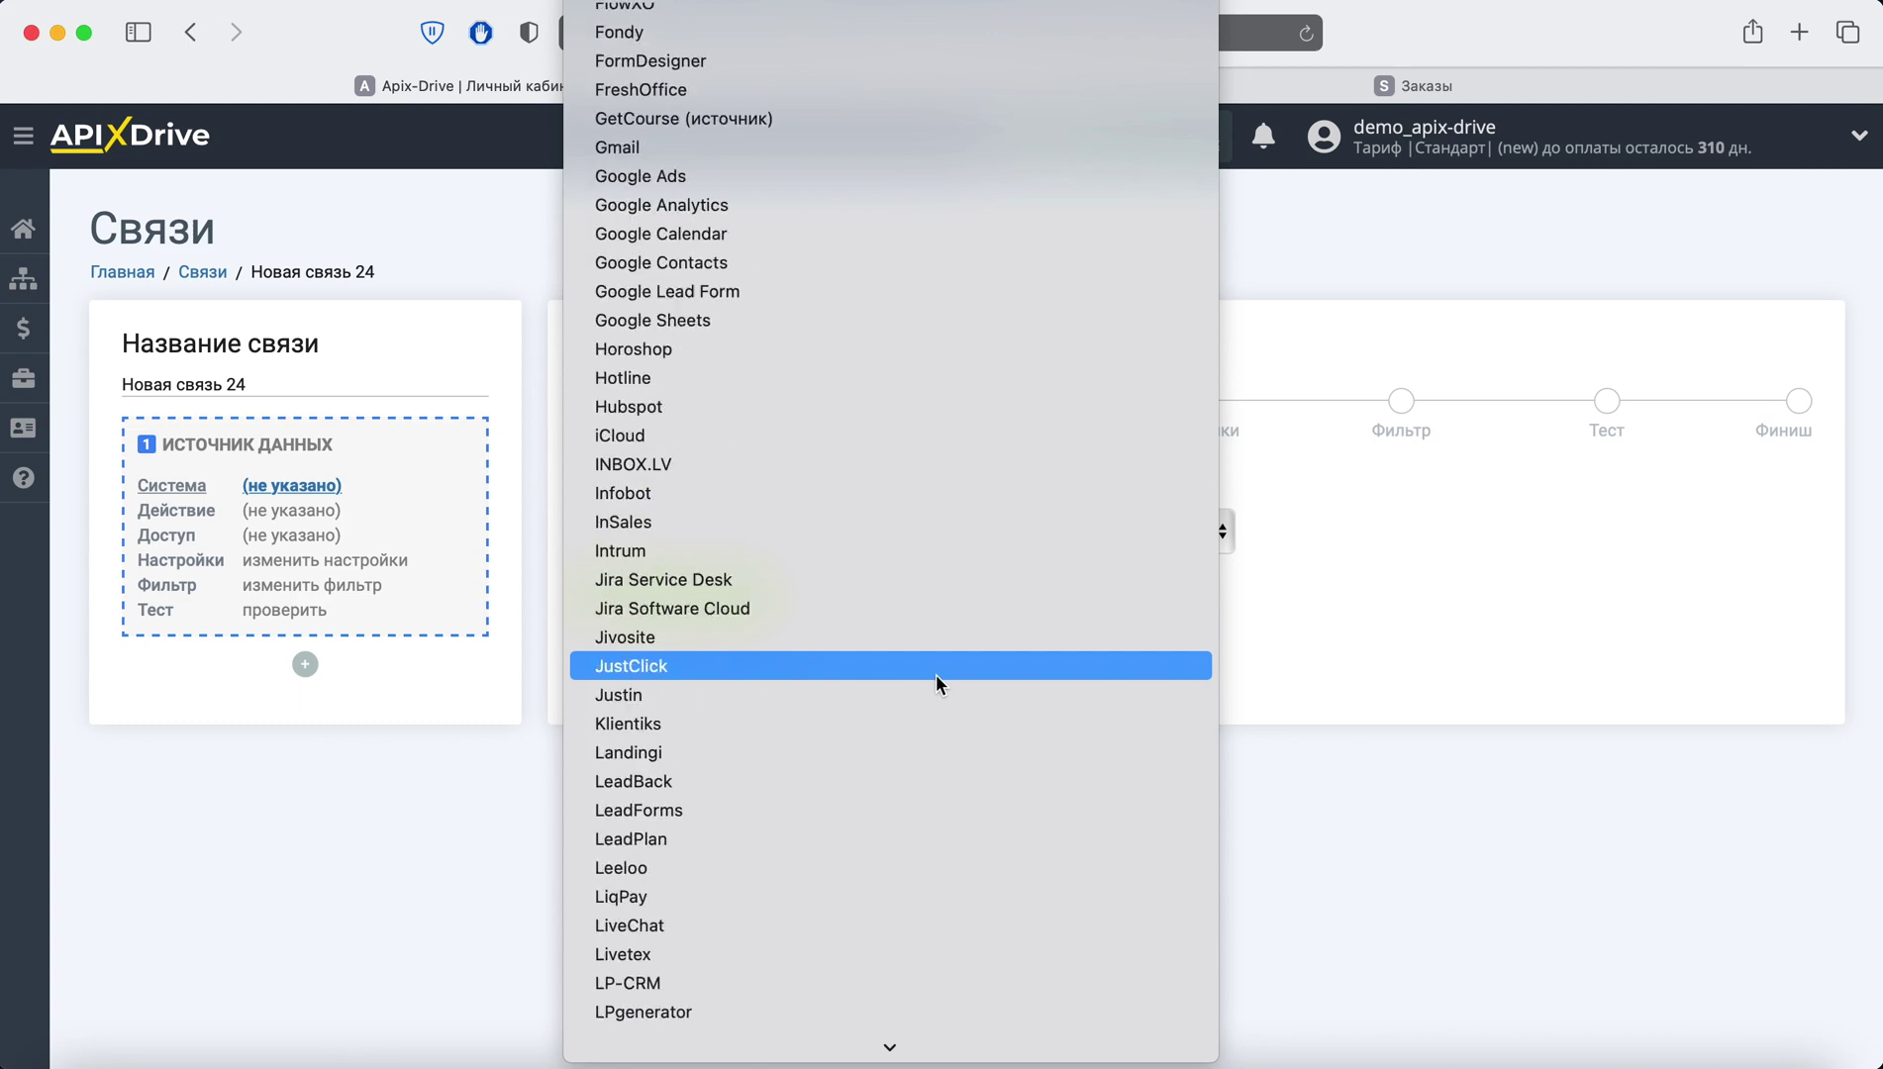
{"action": "scroll", "coordinate": [936, 674], "scroll_direction": "down", "scroll_amount": 5}
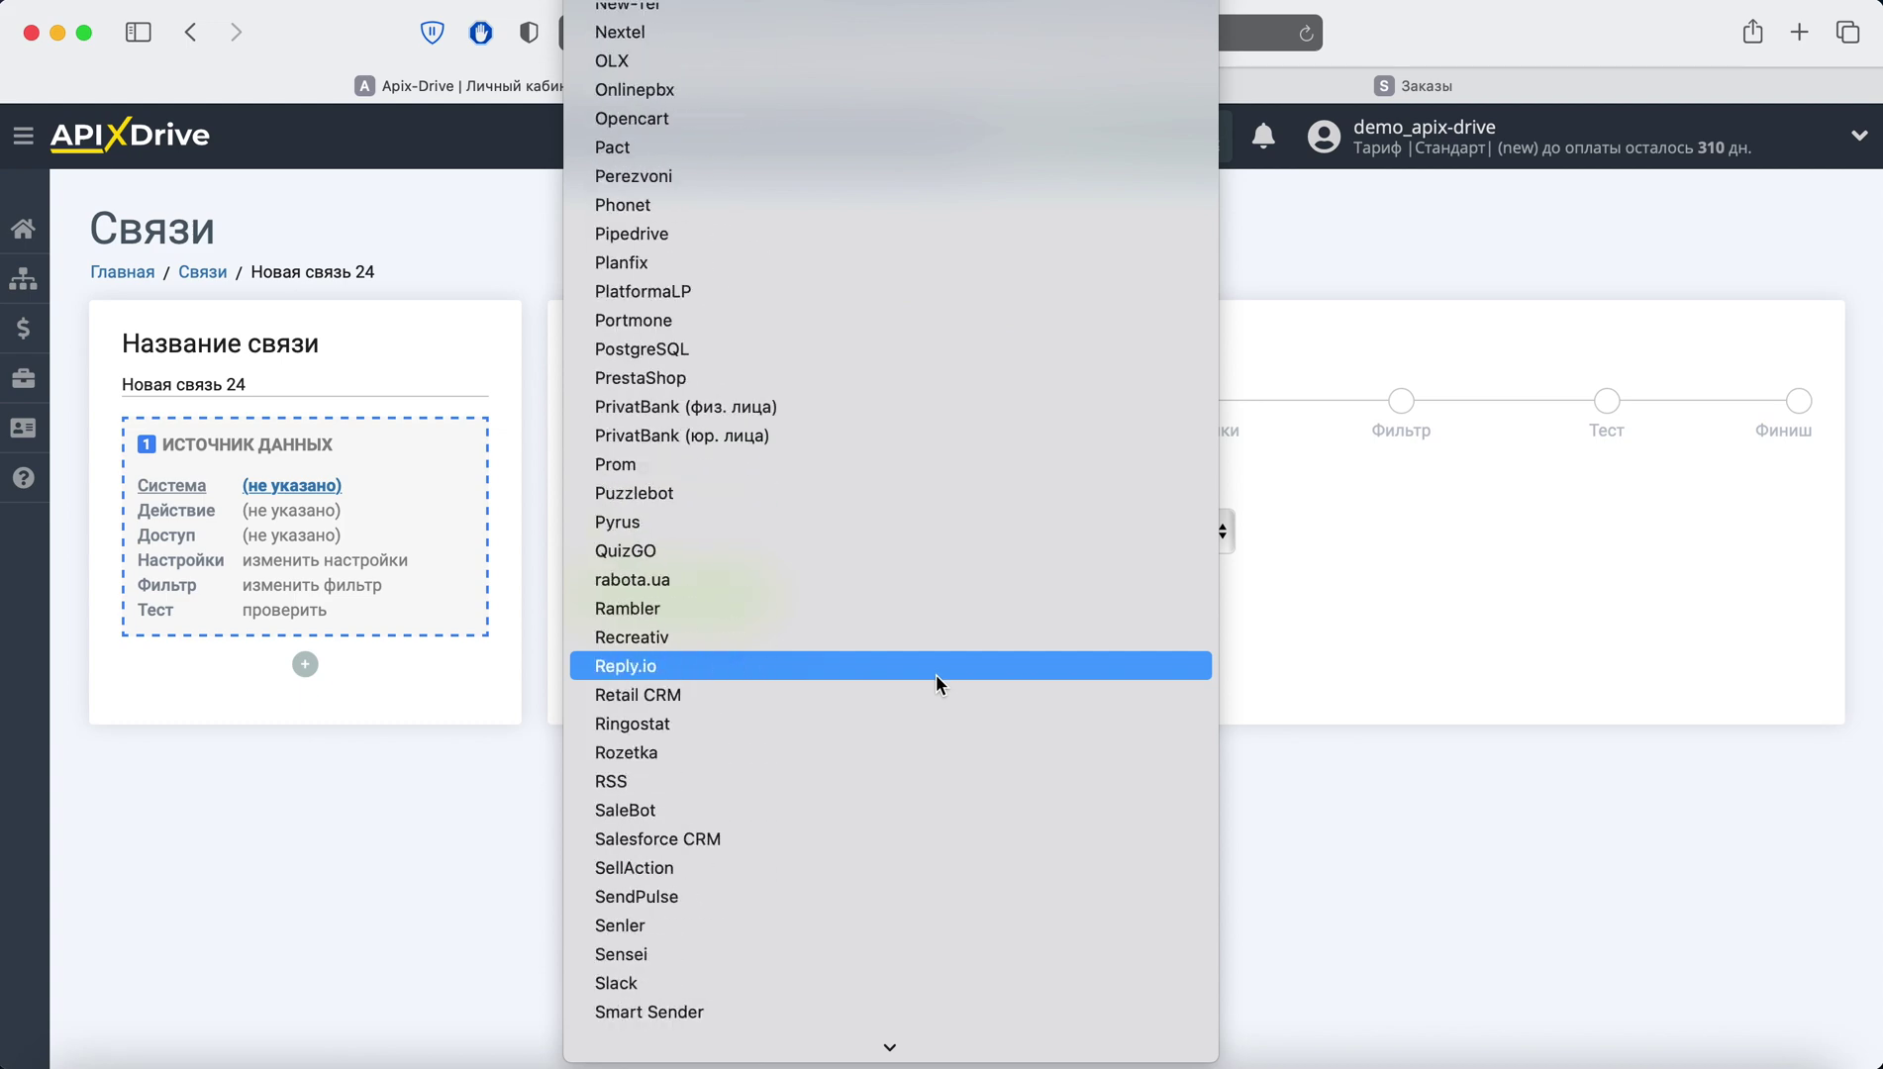
{"action": "left_click", "coordinate": [798, 121]}
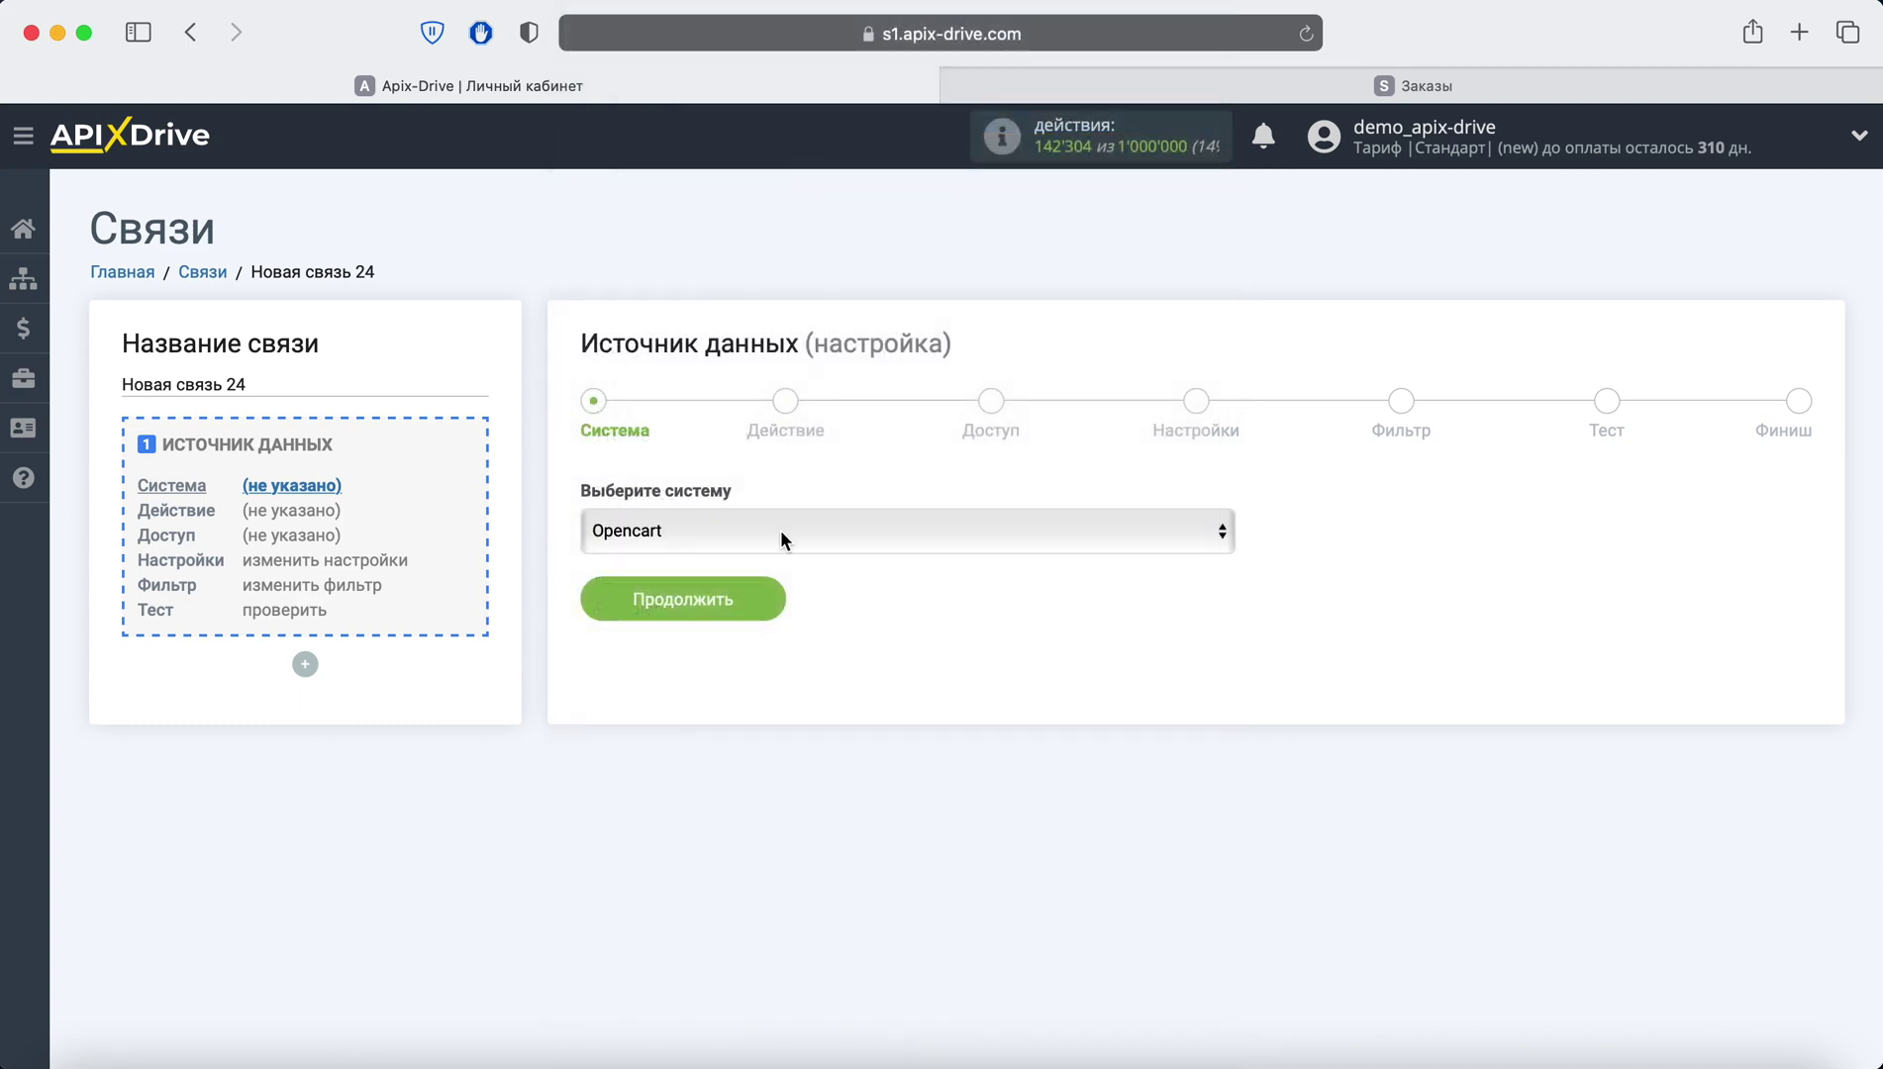
{"action": "left_click", "coordinate": [750, 596]}
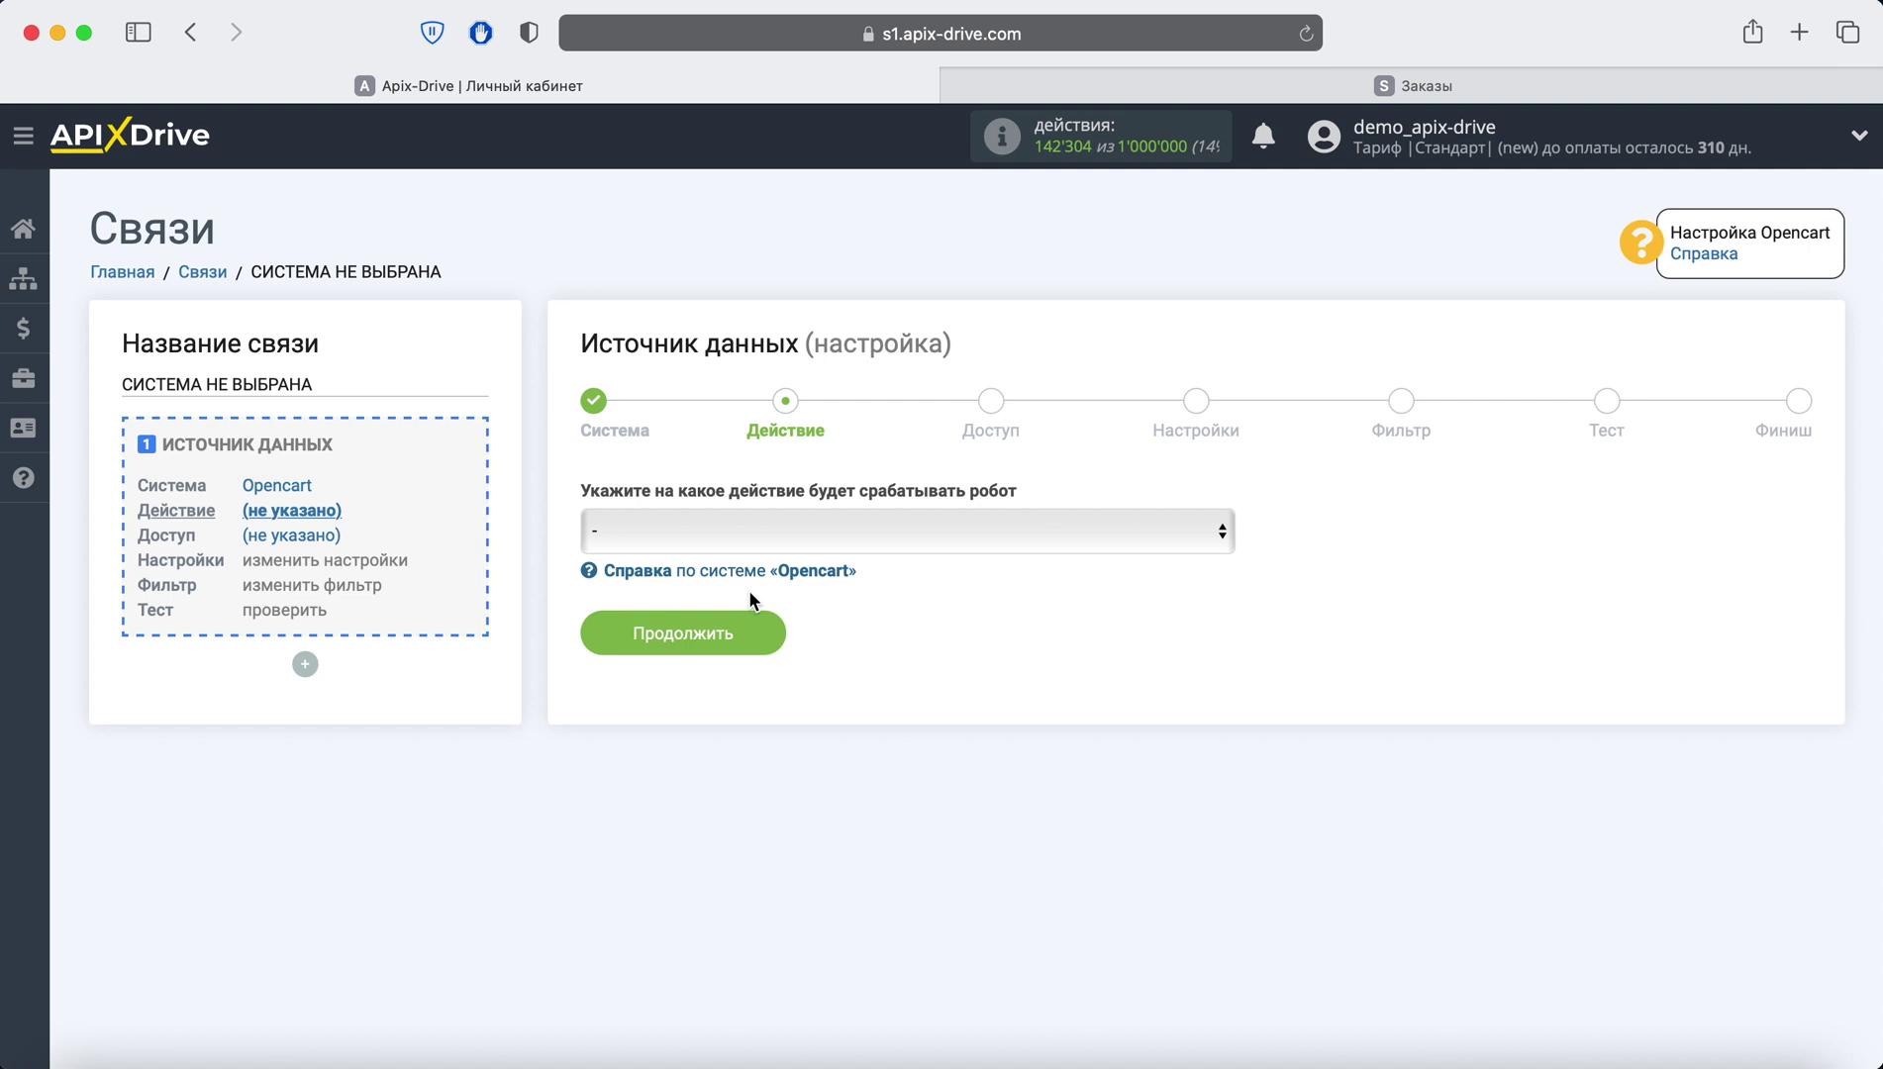
Set the Opencart source action to "Загрузить заказы (новые)" and proceed to the access stage
{"action": "left_click", "coordinate": [842, 527]}
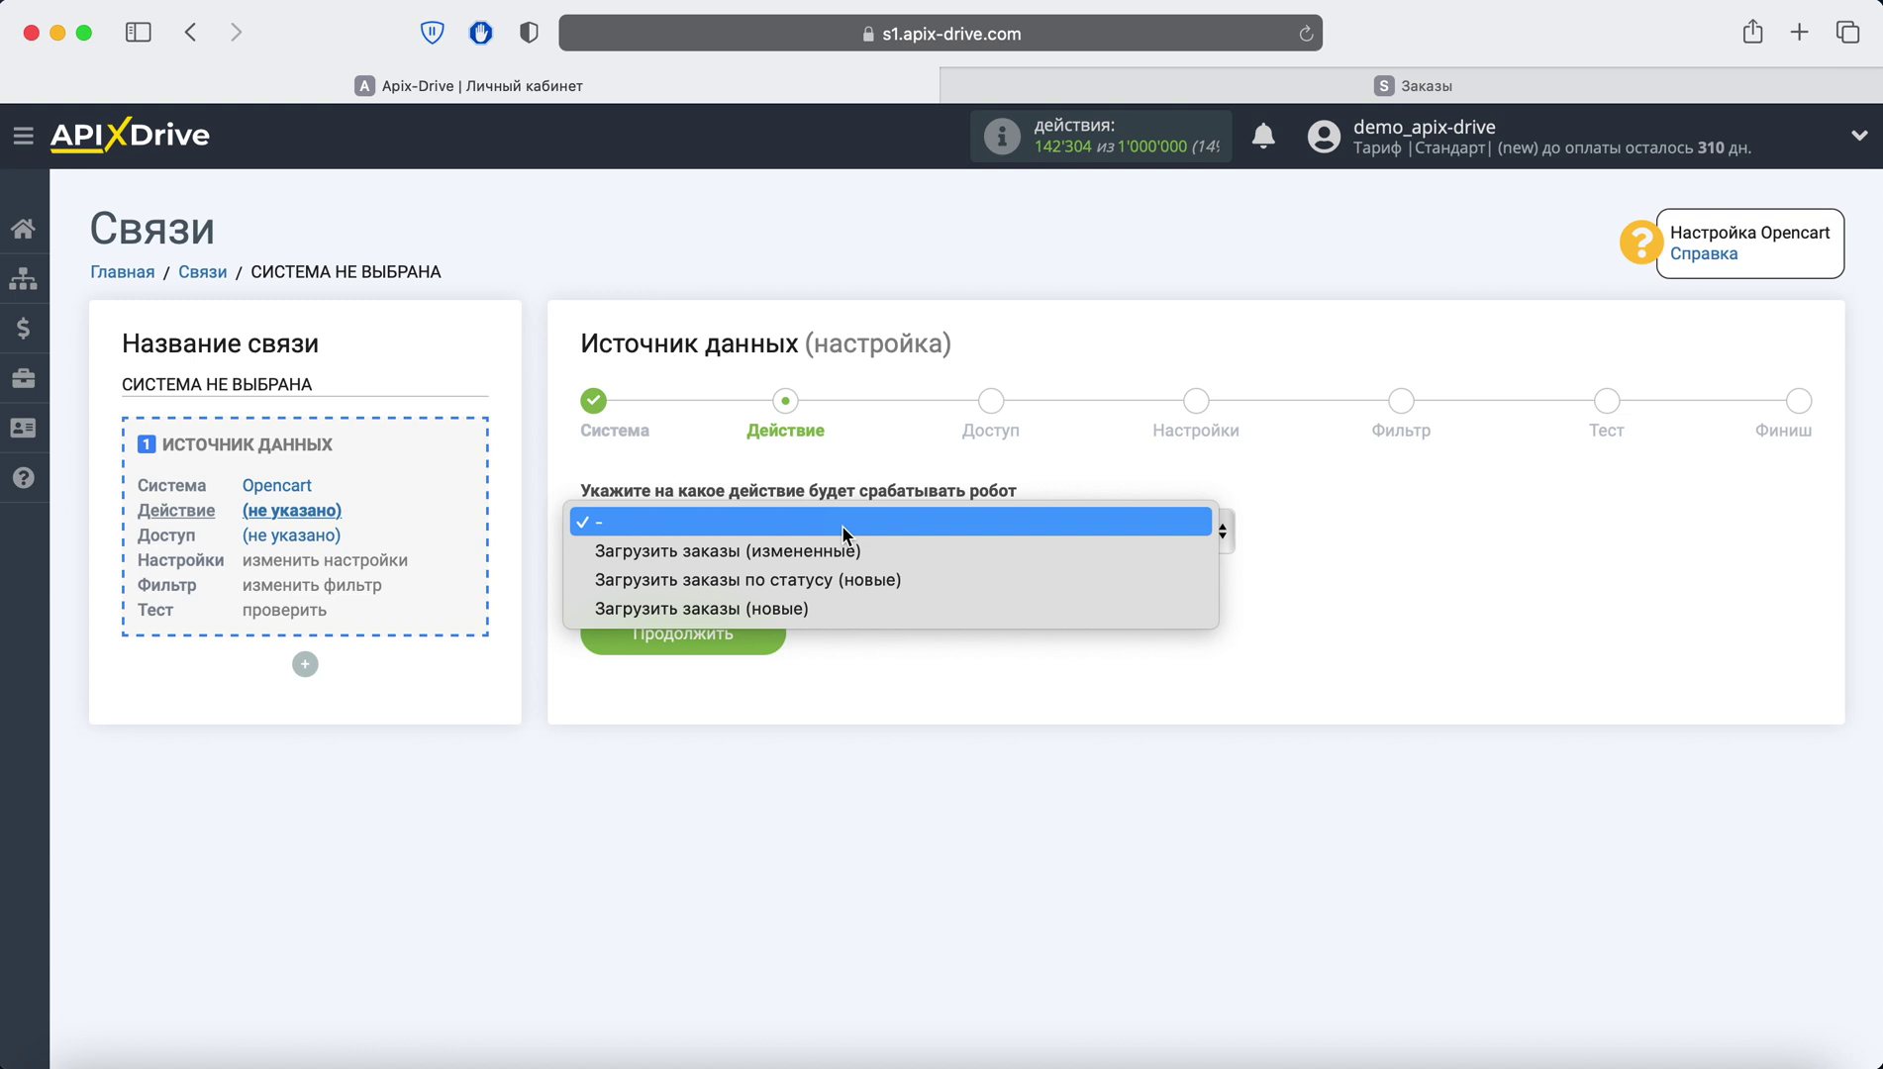
{"action": "left_click", "coordinate": [824, 611]}
{"action": "left_click", "coordinate": [754, 630]}
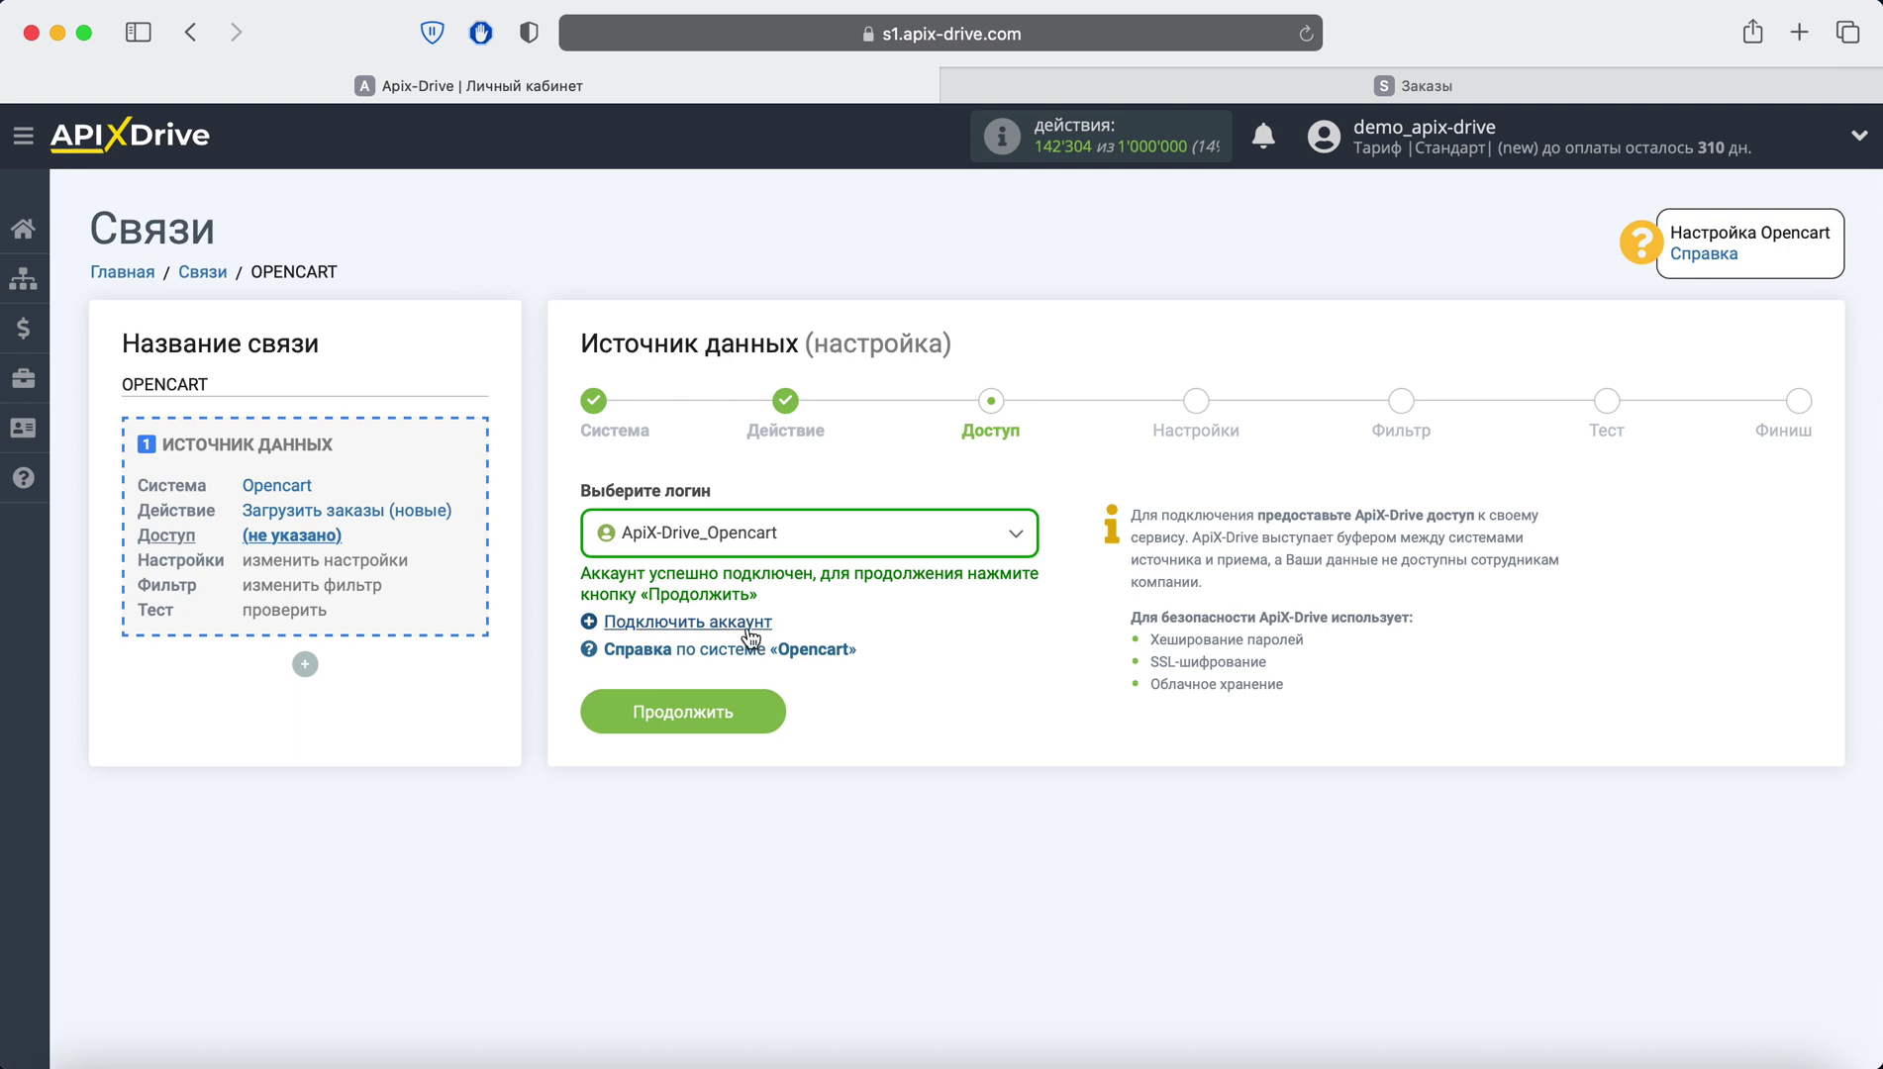
Start connecting another Opencart account under the default name and close its setup without entering a connector URL
{"action": "left_click", "coordinate": [744, 623]}
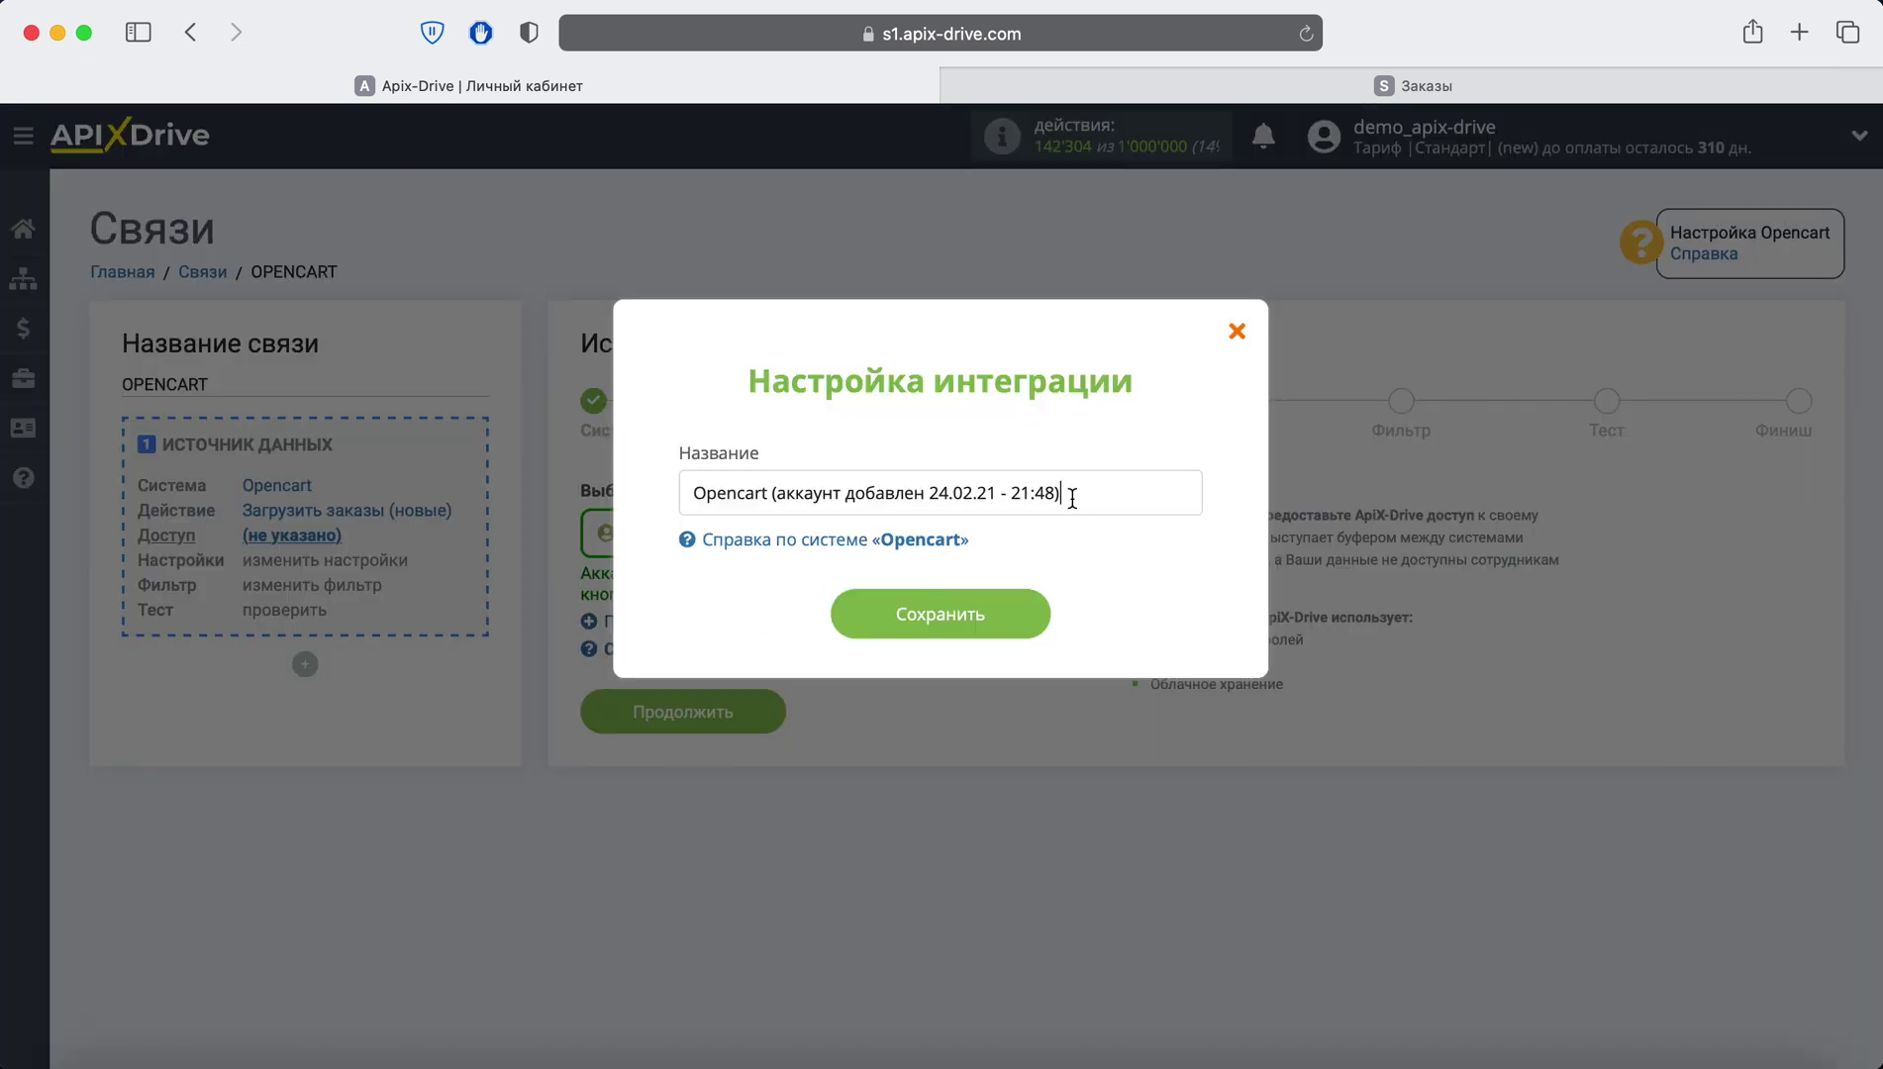
{"action": "left_click_drag", "start_coordinate": [1069, 492], "coordinate": [696, 490]}
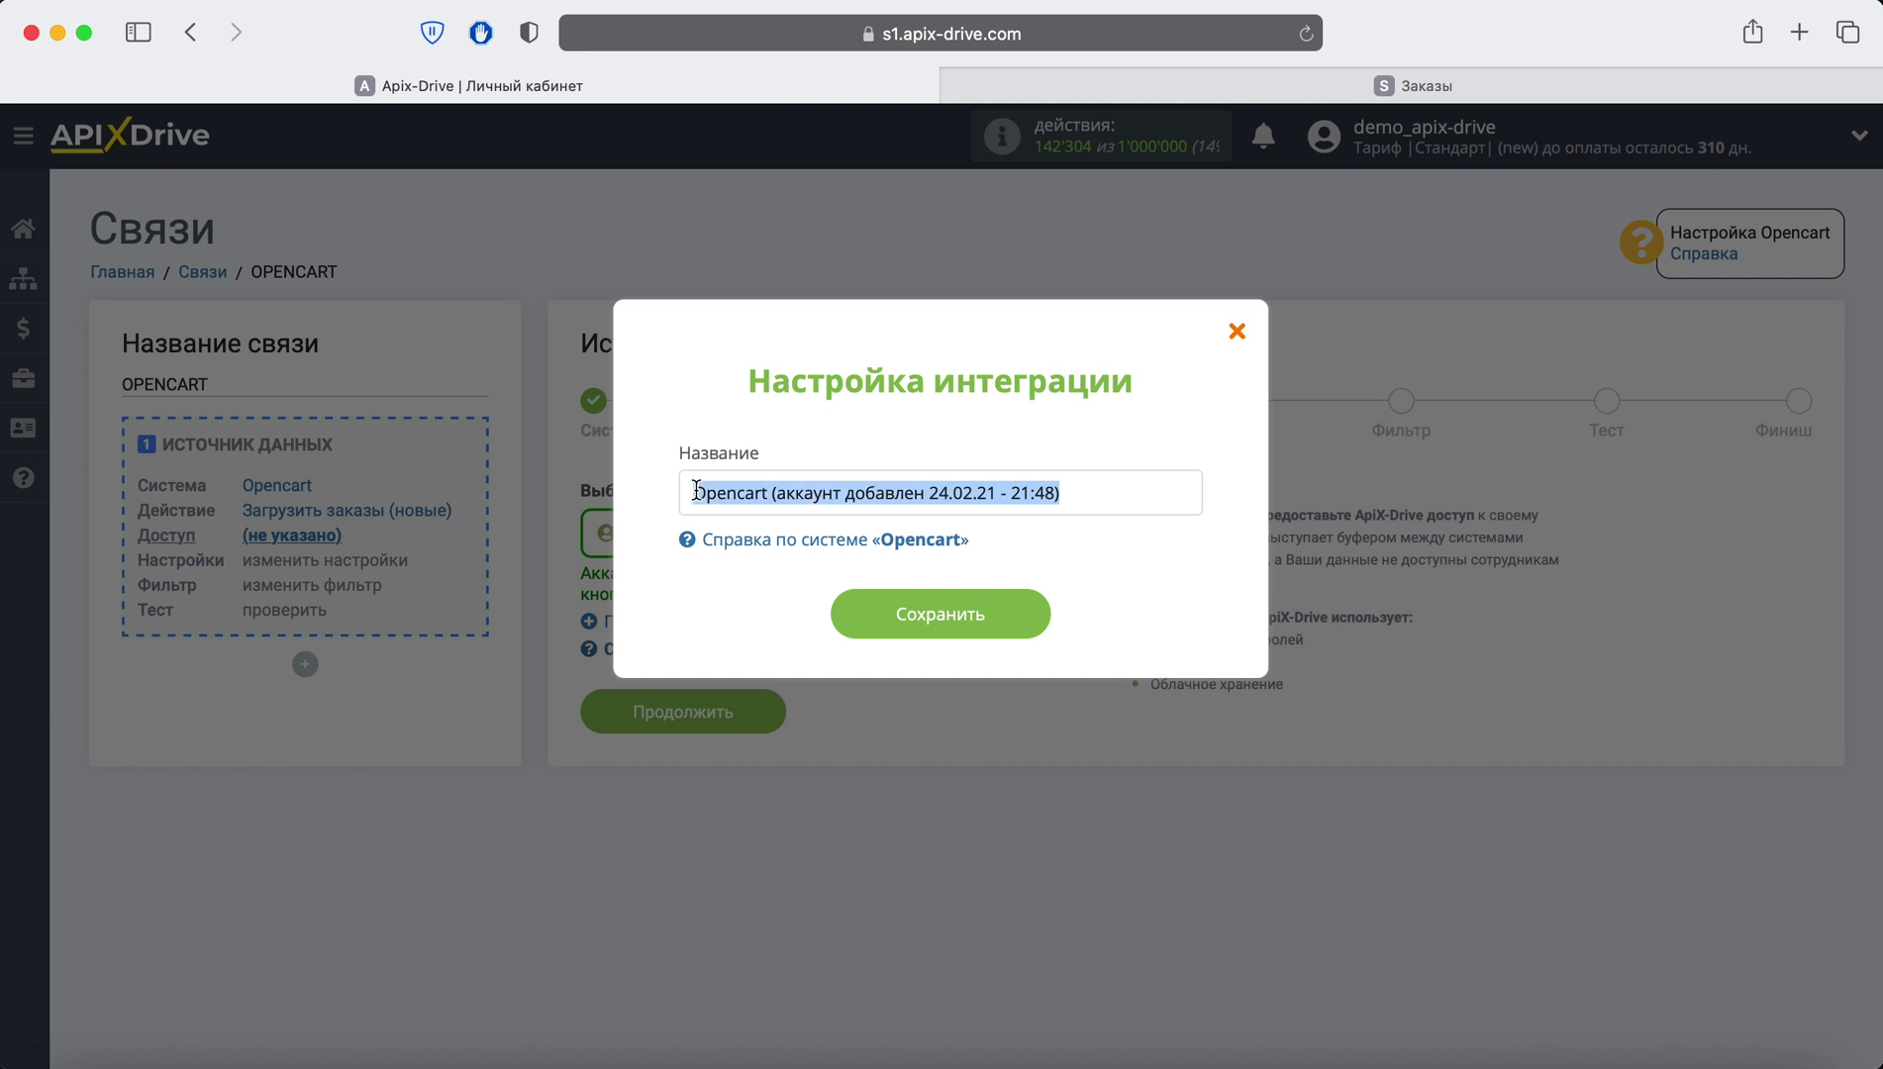
{"action": "left_click", "coordinate": [1014, 614]}
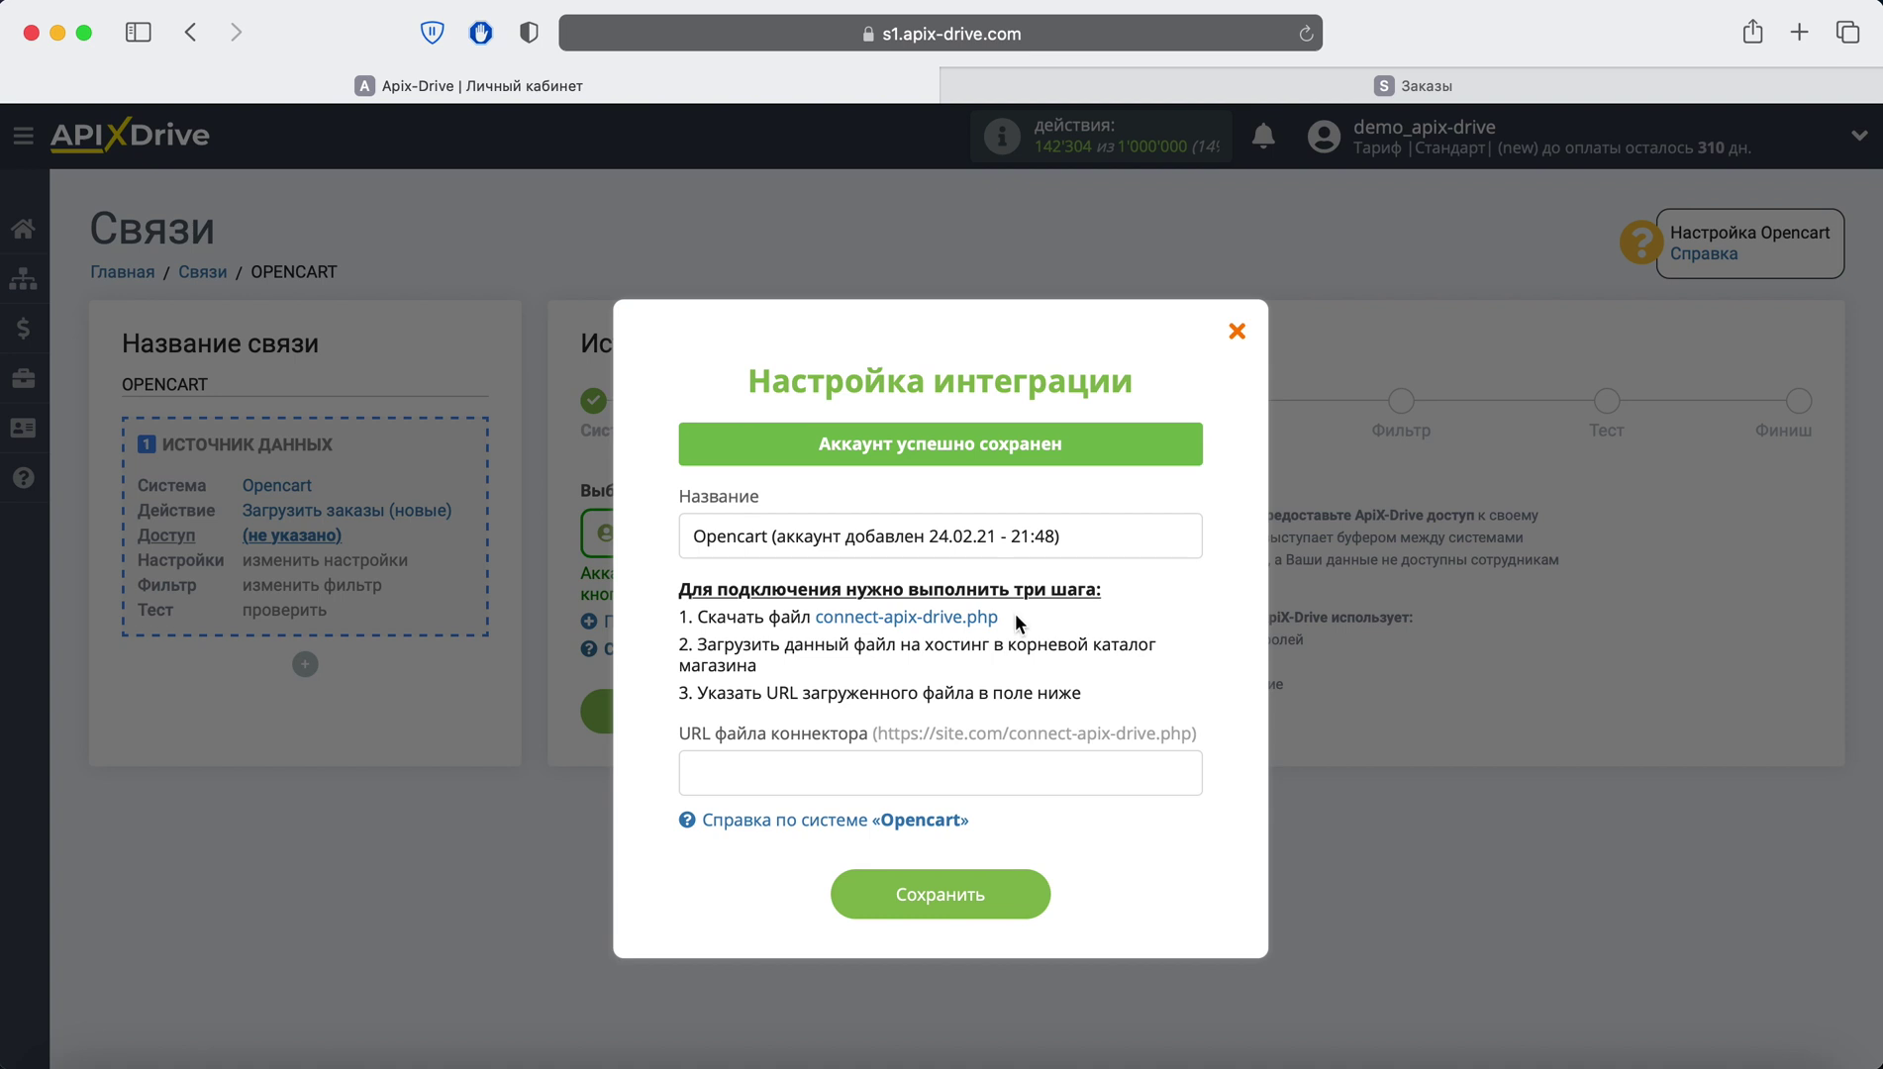
{"action": "left_click_drag", "start_coordinate": [1015, 613], "coordinate": [814, 617]}
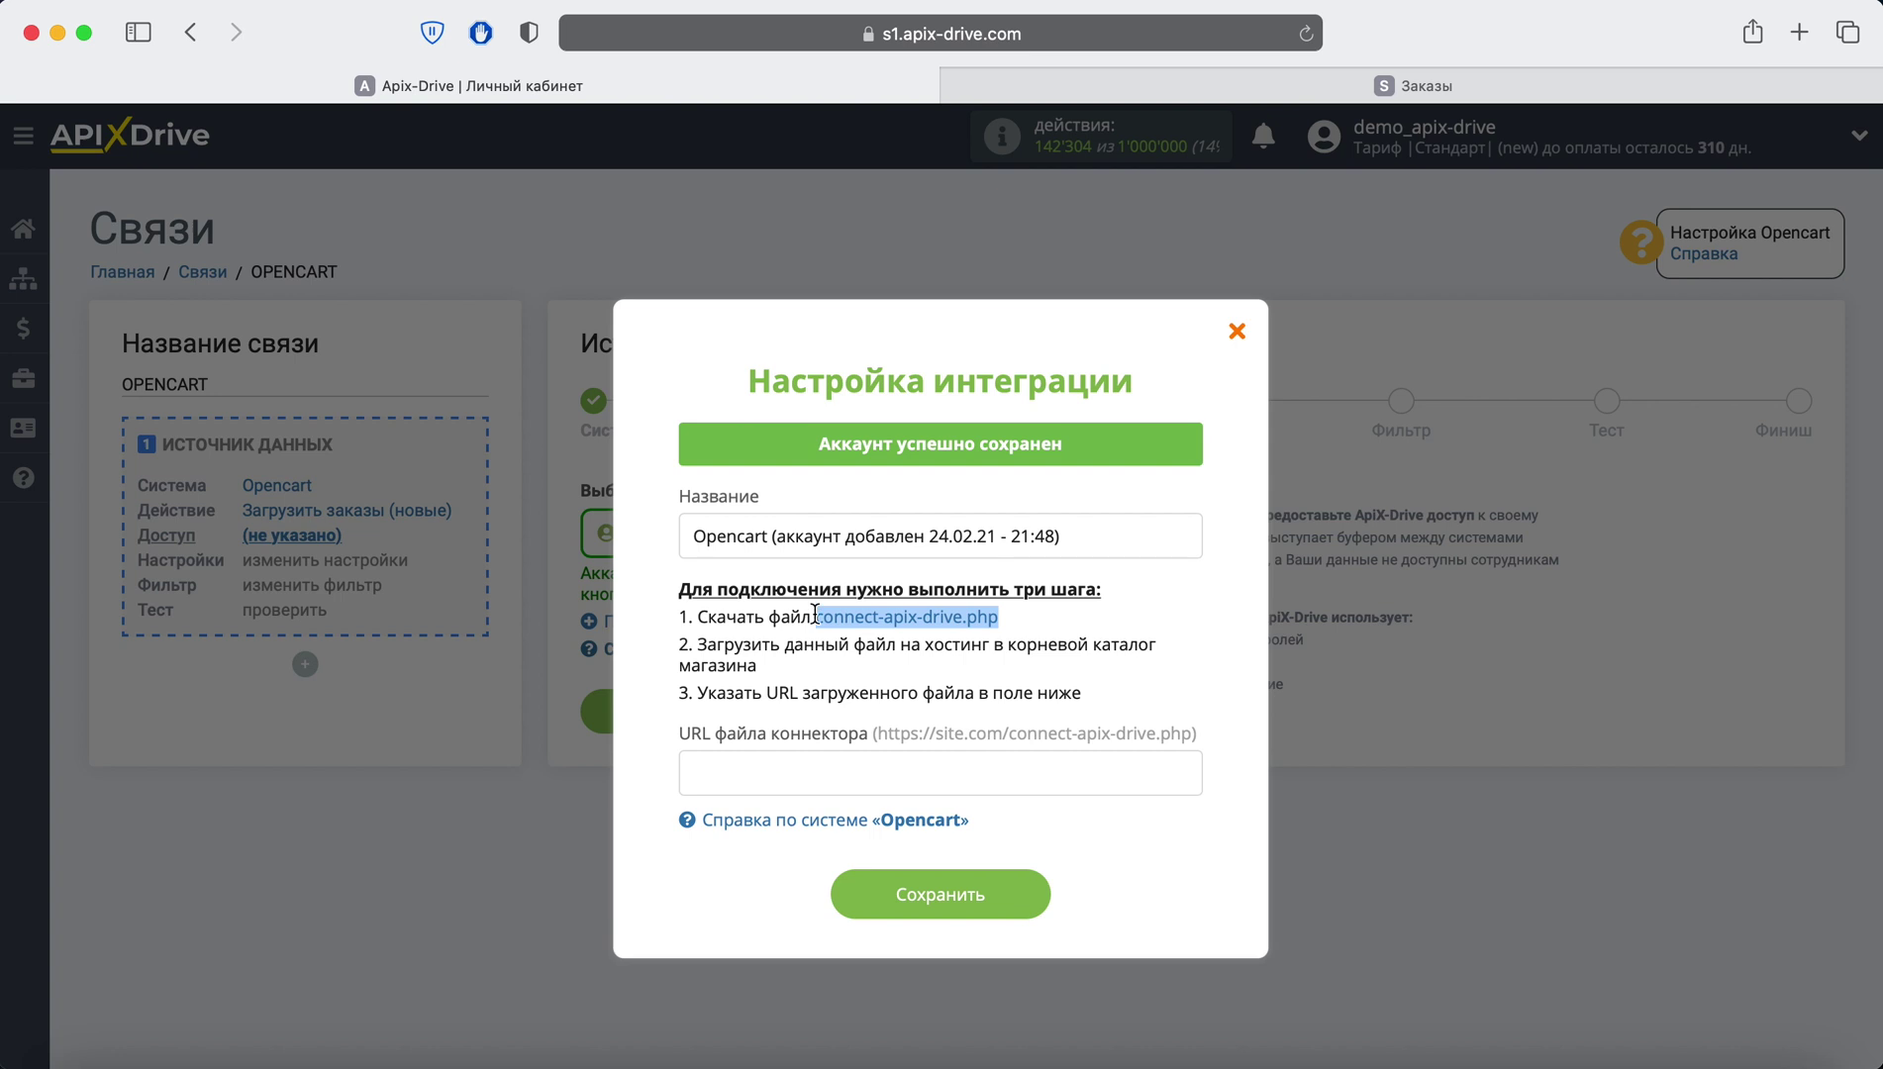
{"action": "left_click", "coordinate": [724, 756]}
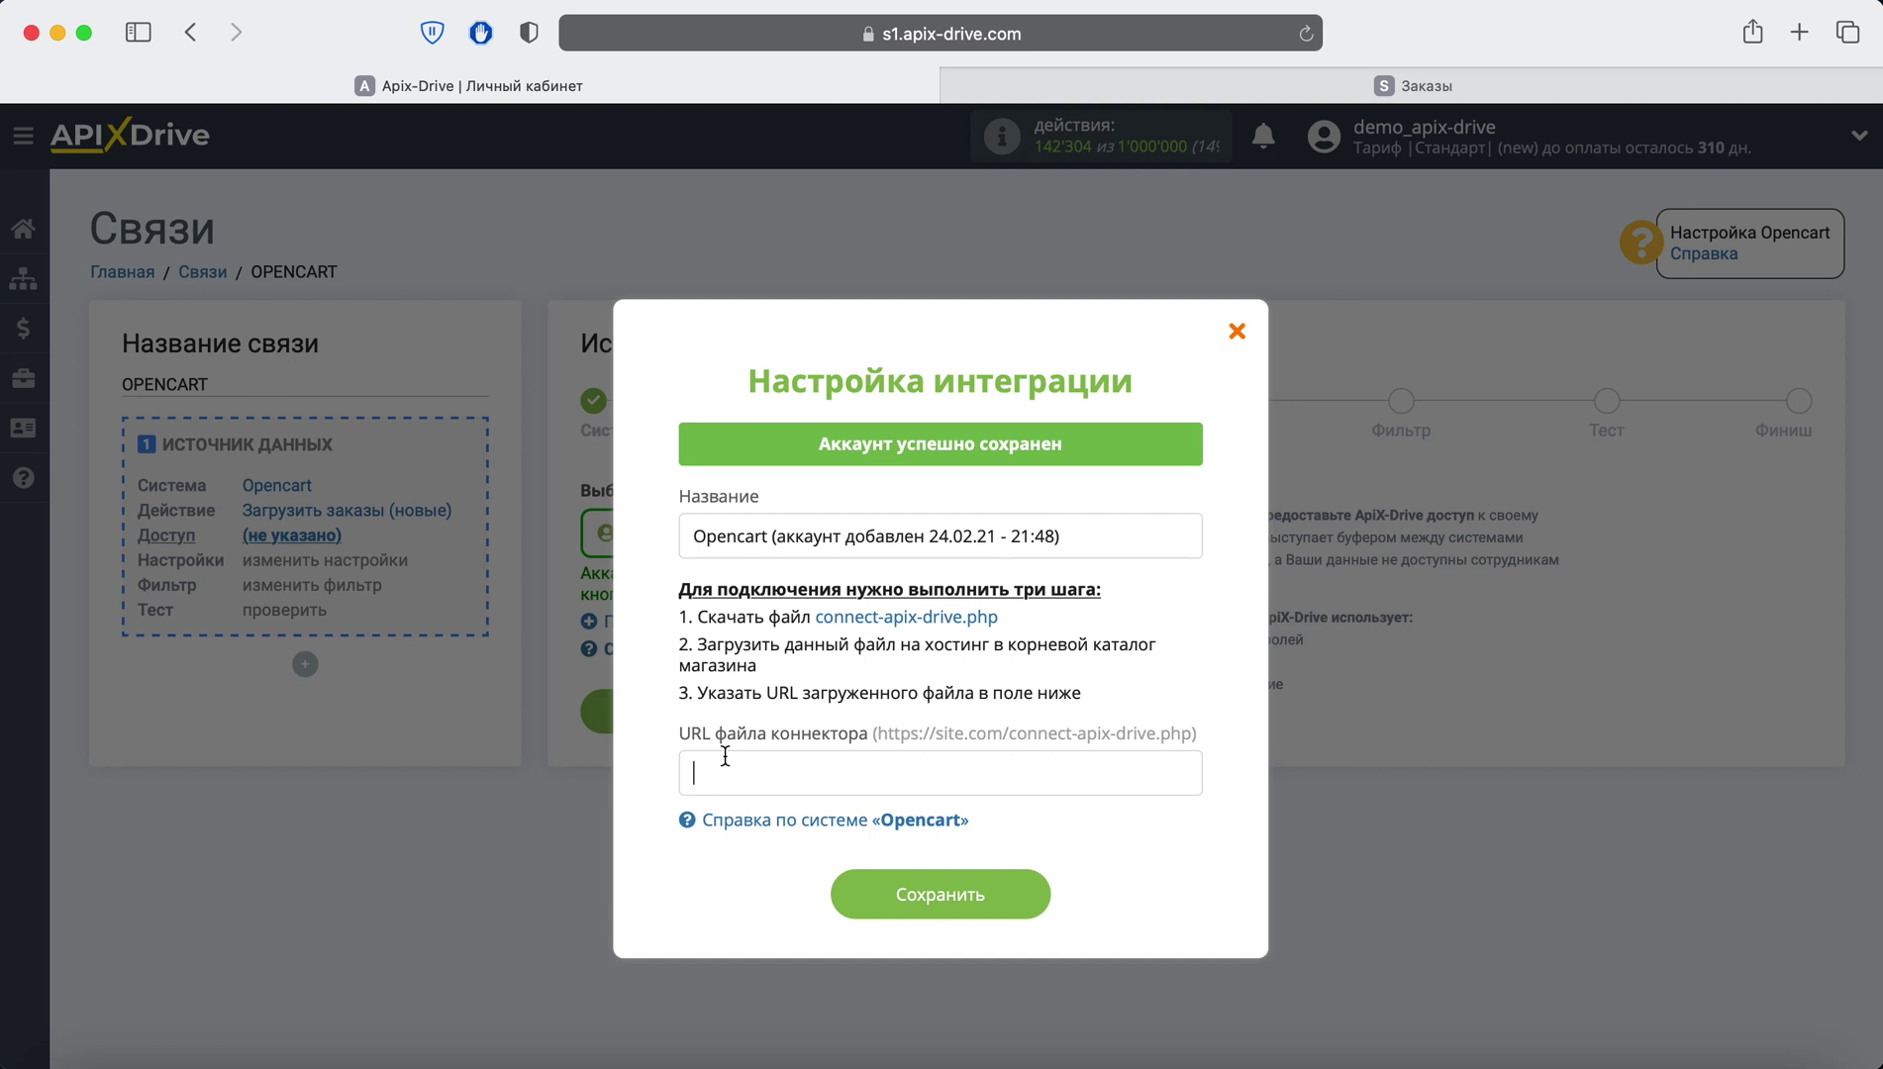
{"action": "left_click", "coordinate": [1240, 333]}
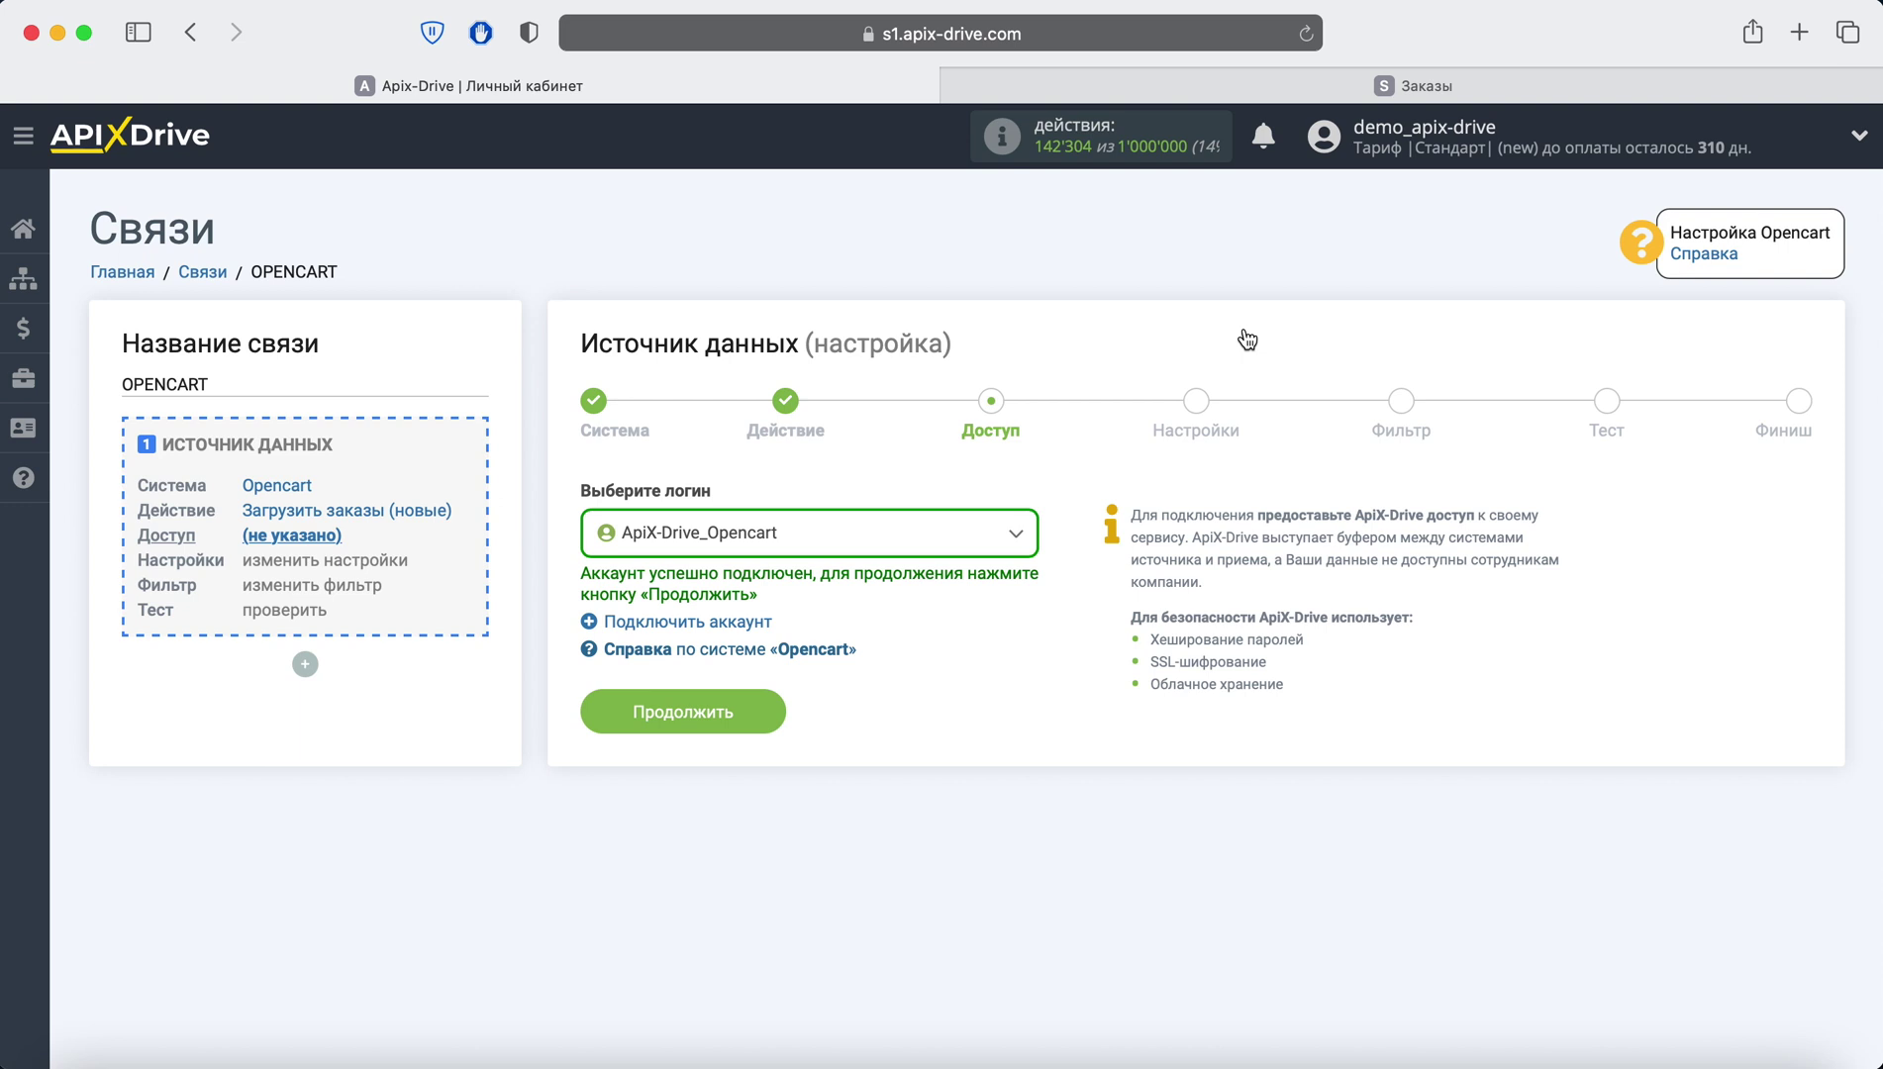
Complete the data source with the ApiX-Drive_Opencart account, adding no filter and accepting the loaded test data
{"action": "left_click", "coordinate": [745, 702]}
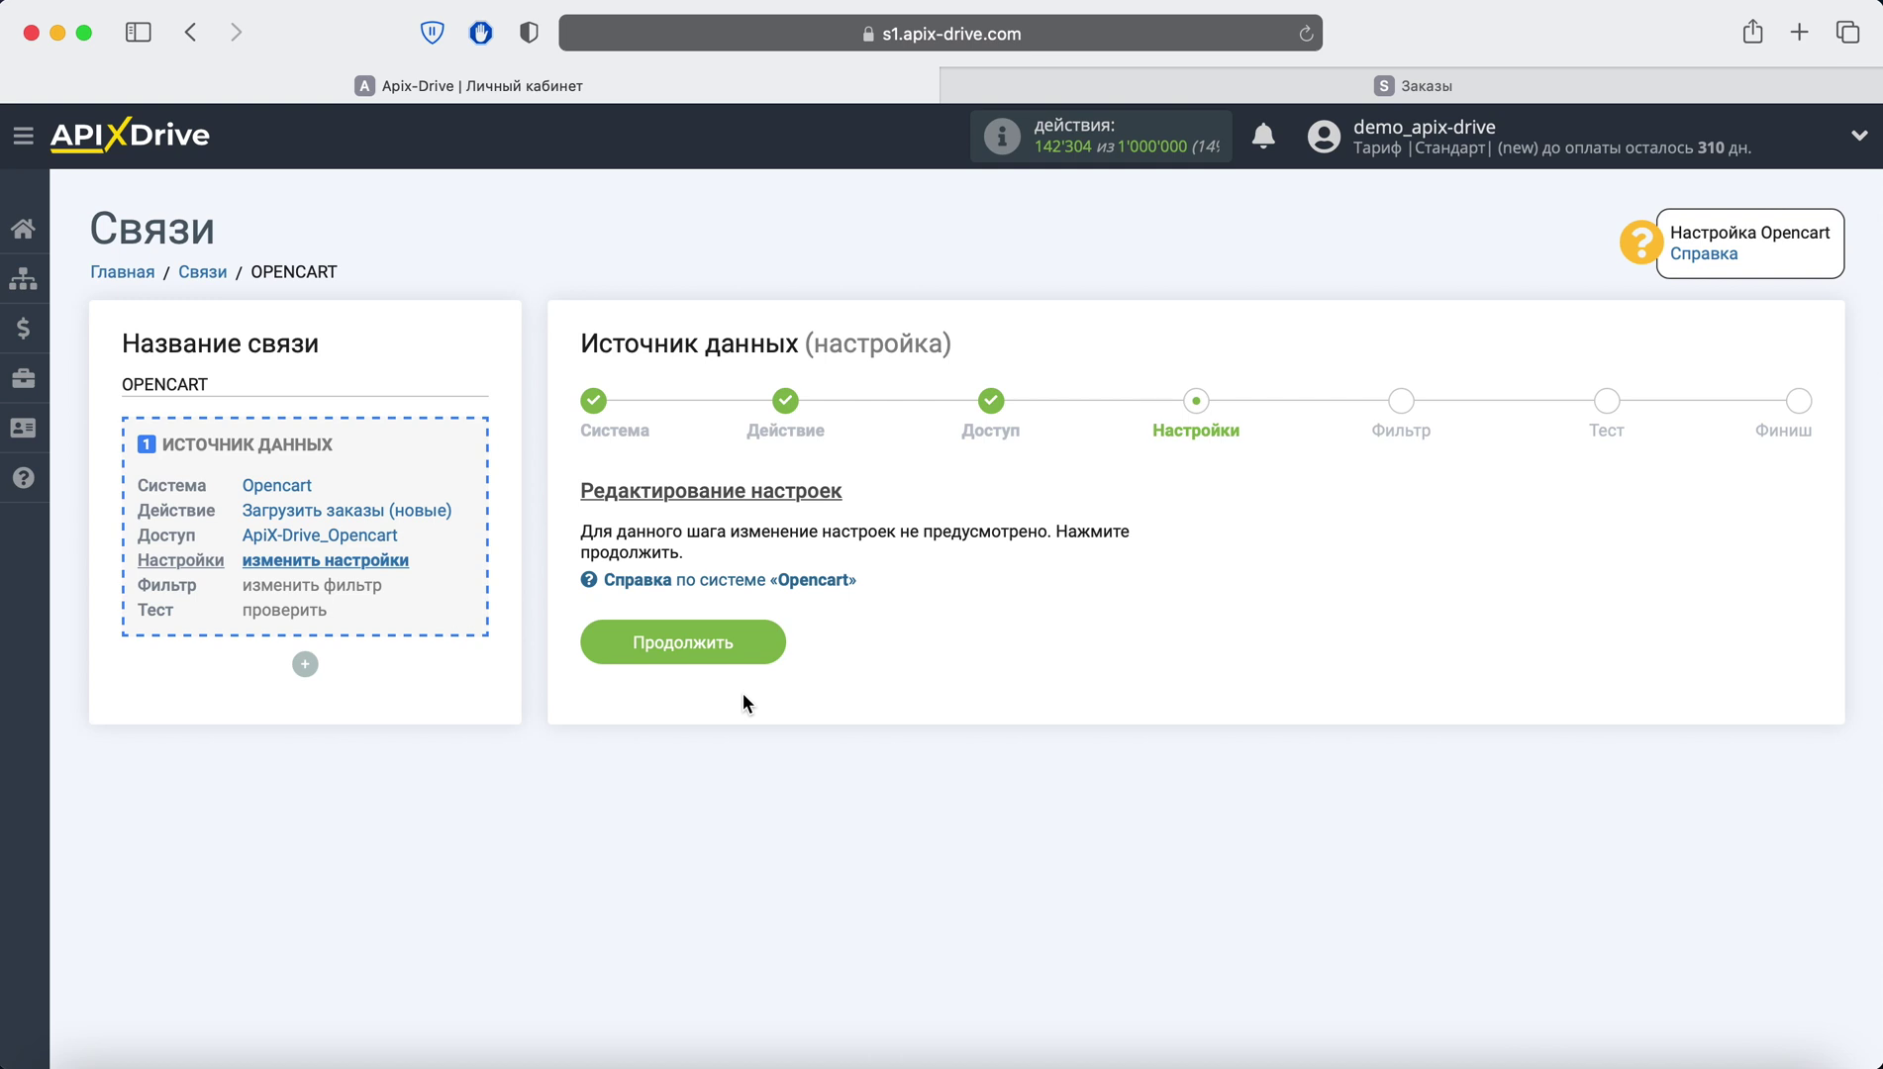
{"action": "left_click", "coordinate": [756, 644]}
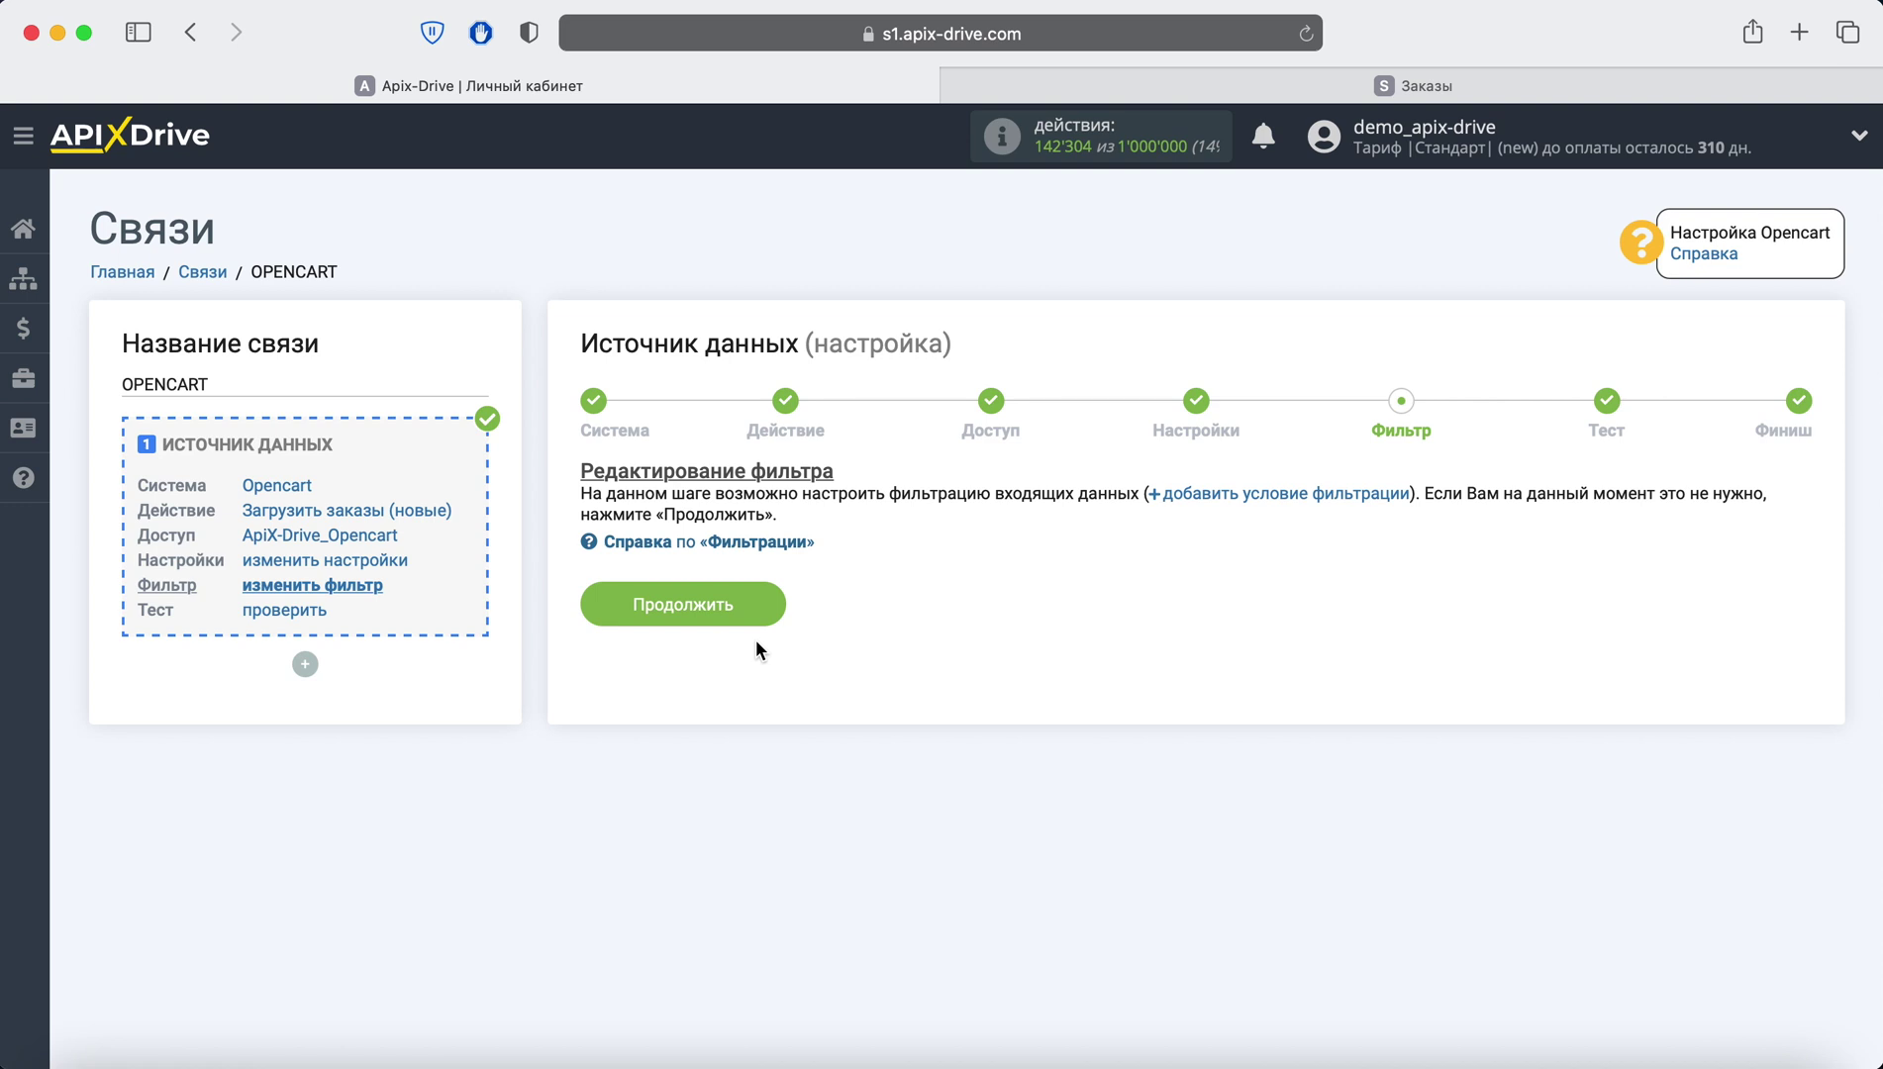
{"action": "left_click", "coordinate": [754, 606]}
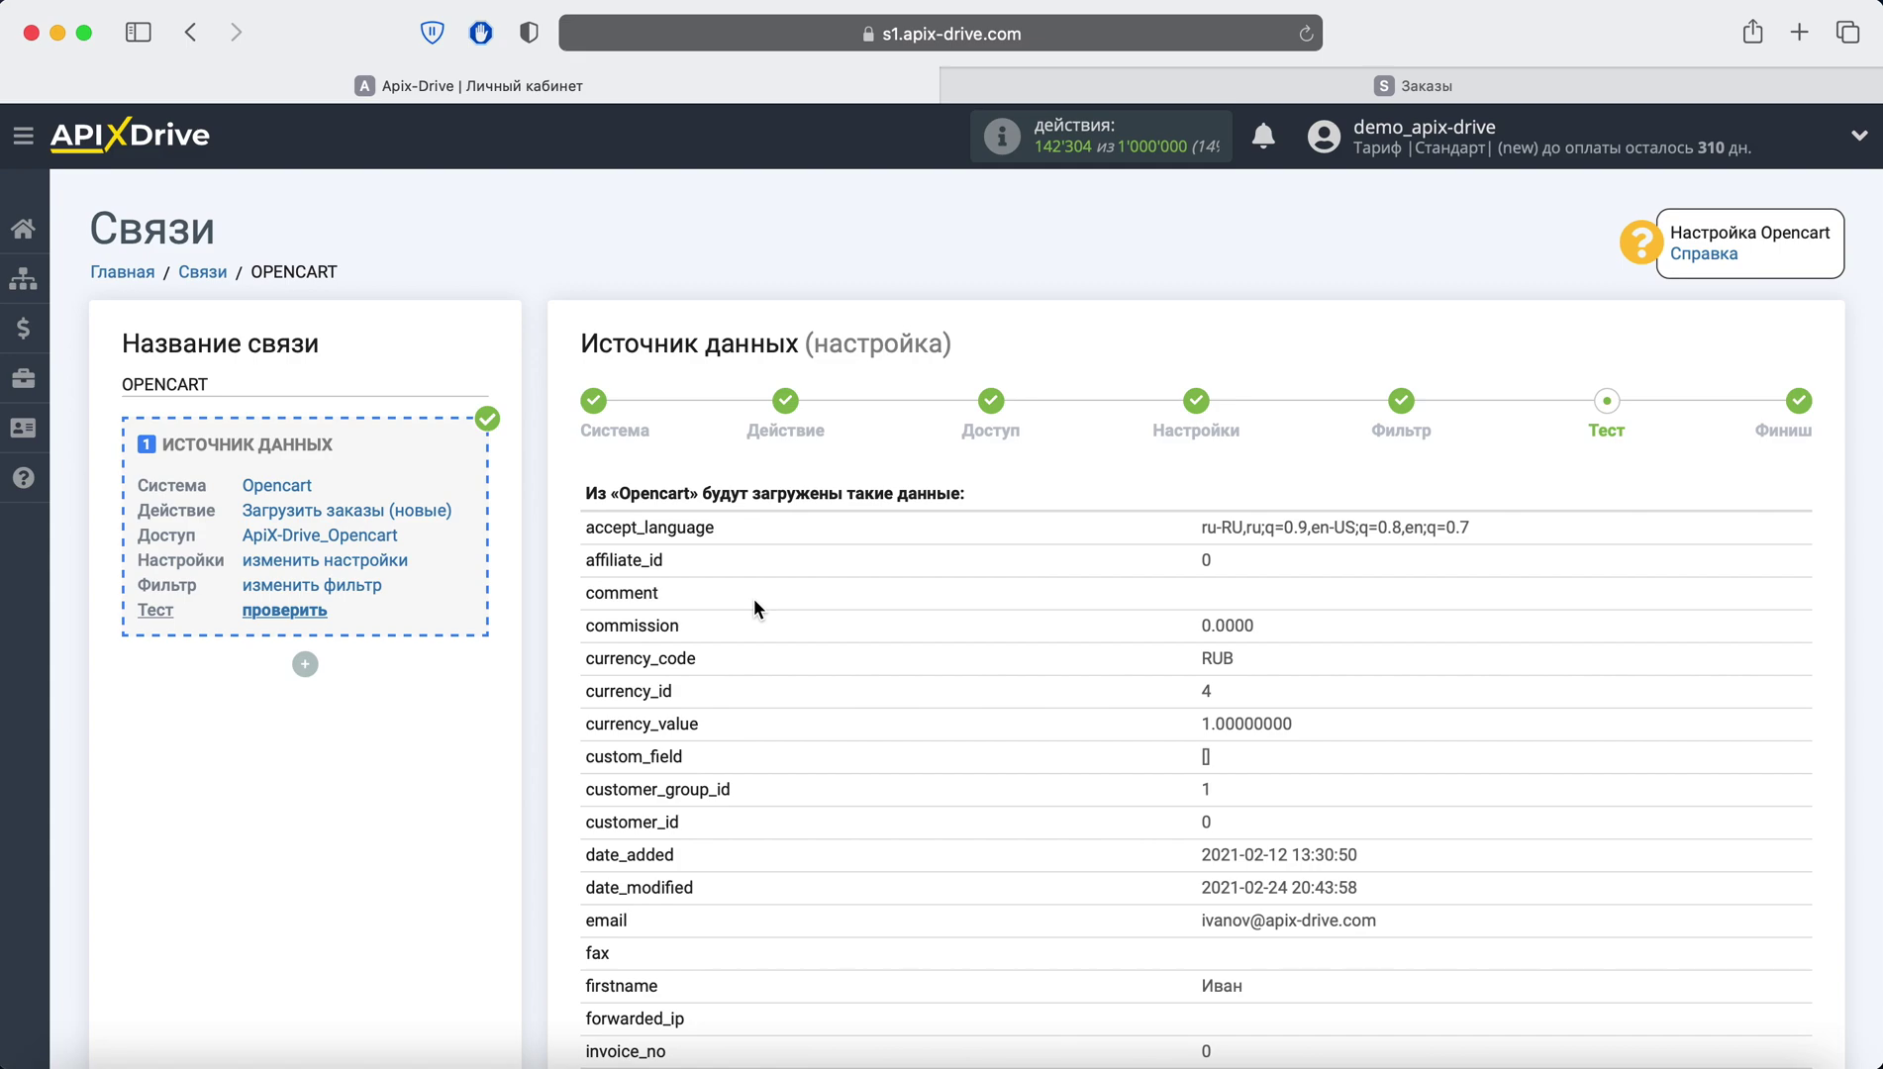
{"action": "scroll", "coordinate": [754, 606], "scroll_direction": "down", "scroll_amount": 20}
{"action": "scroll", "coordinate": [753, 607], "scroll_direction": "down", "scroll_amount": 5}
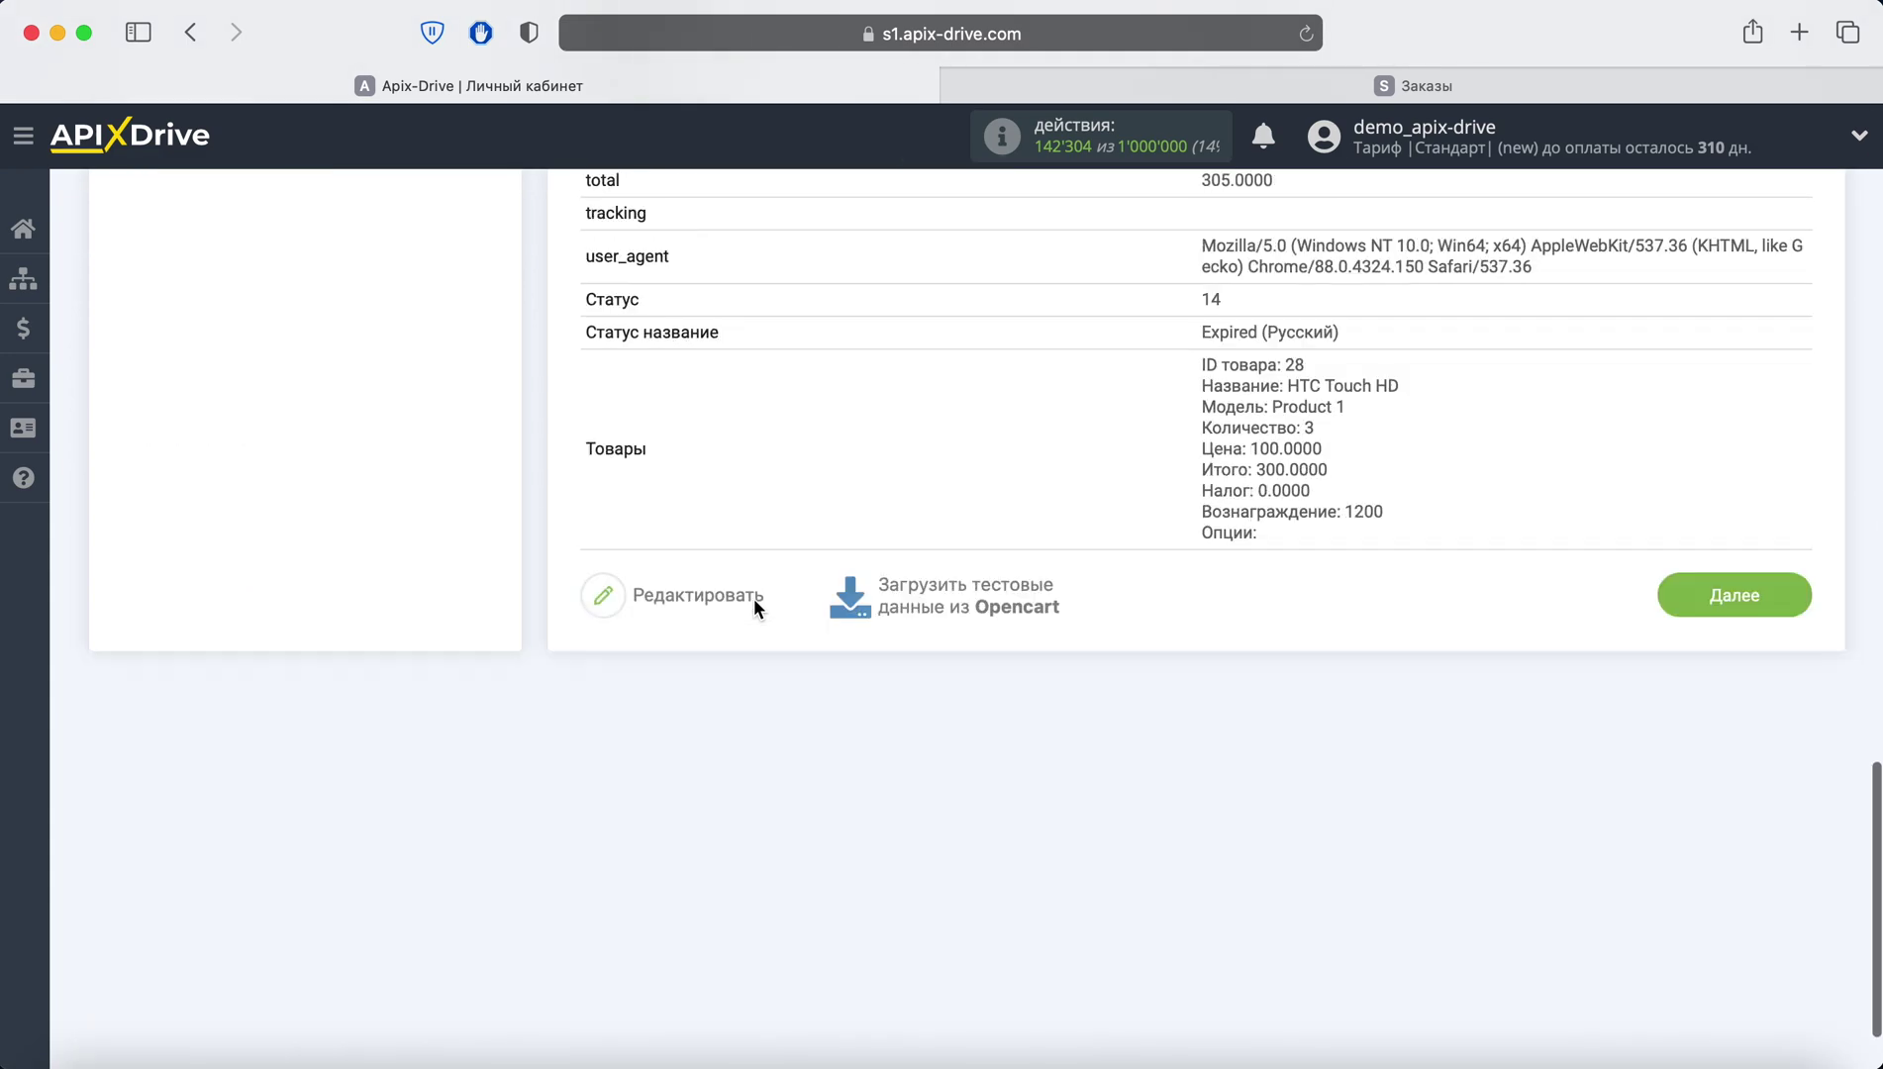
{"action": "left_click", "coordinate": [1715, 503]}
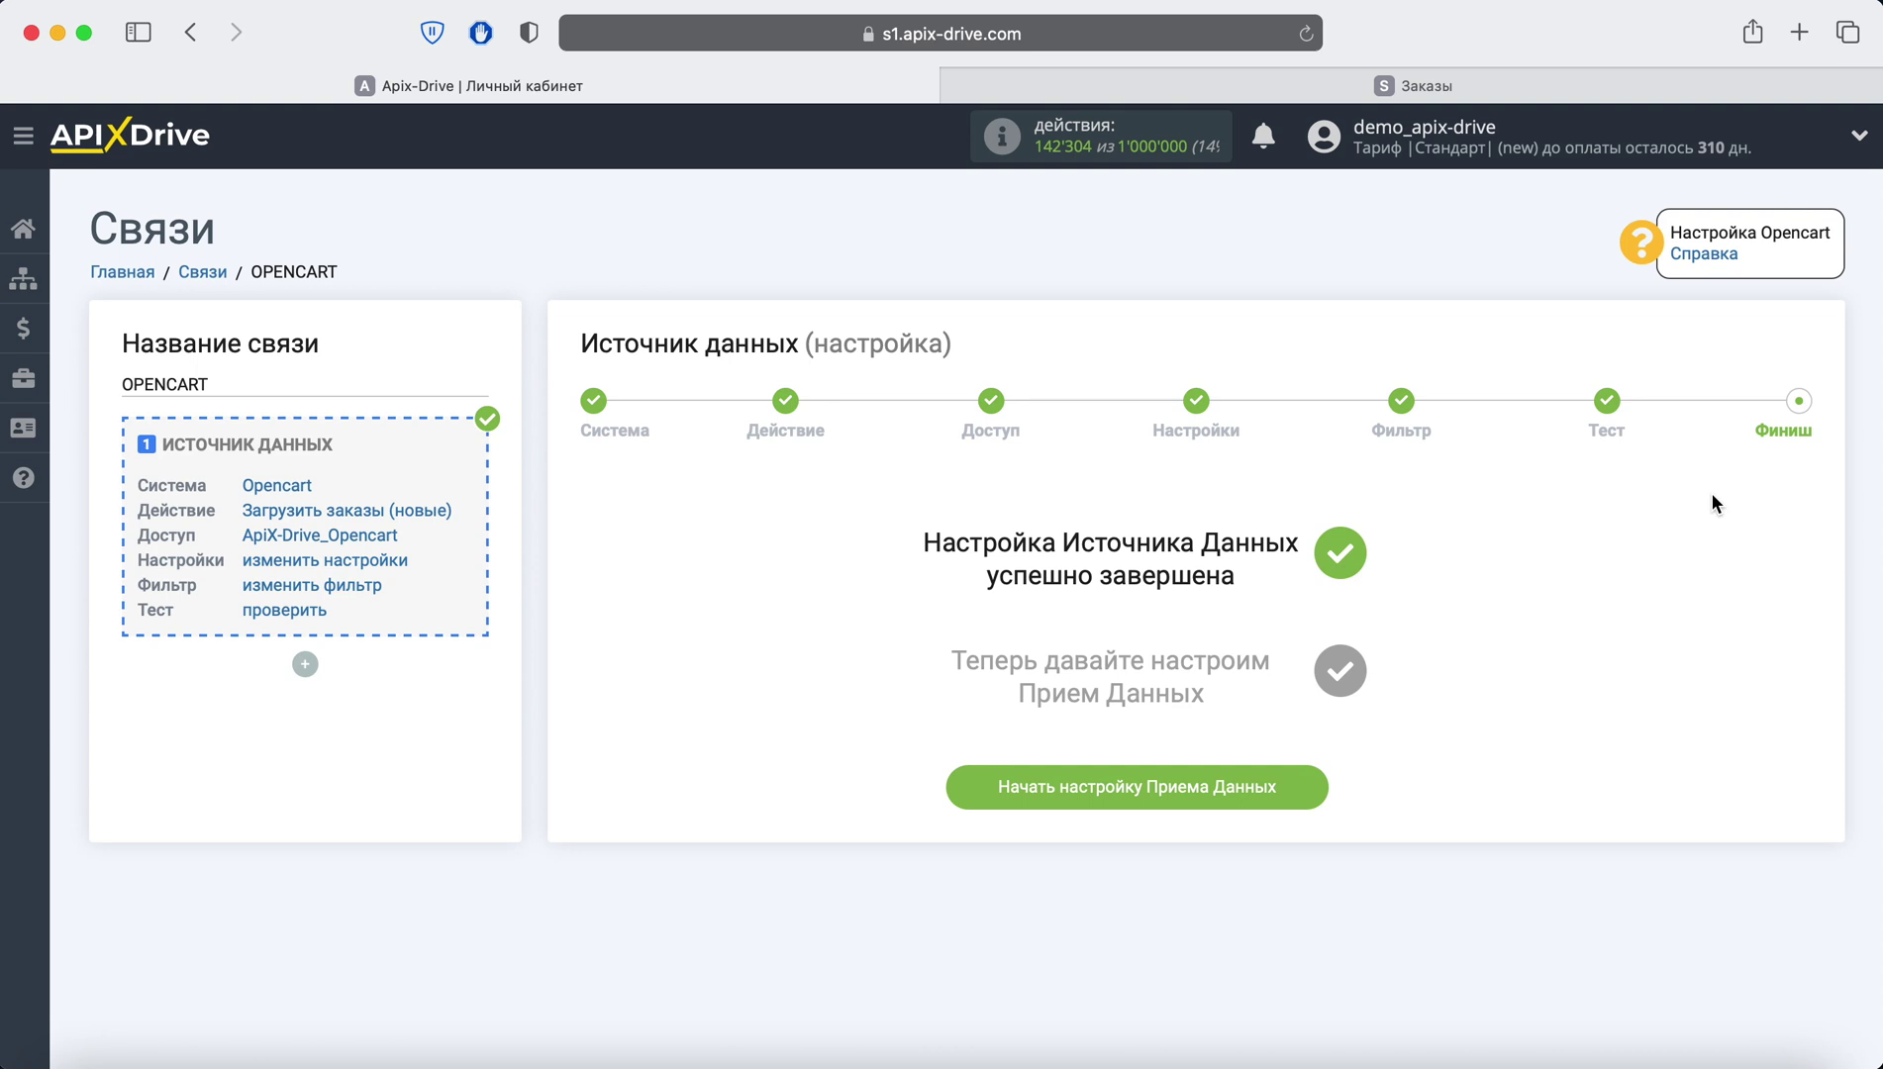
Begin the data destination setup and choose Телеграм as the receiving system
{"action": "left_click", "coordinate": [1255, 778]}
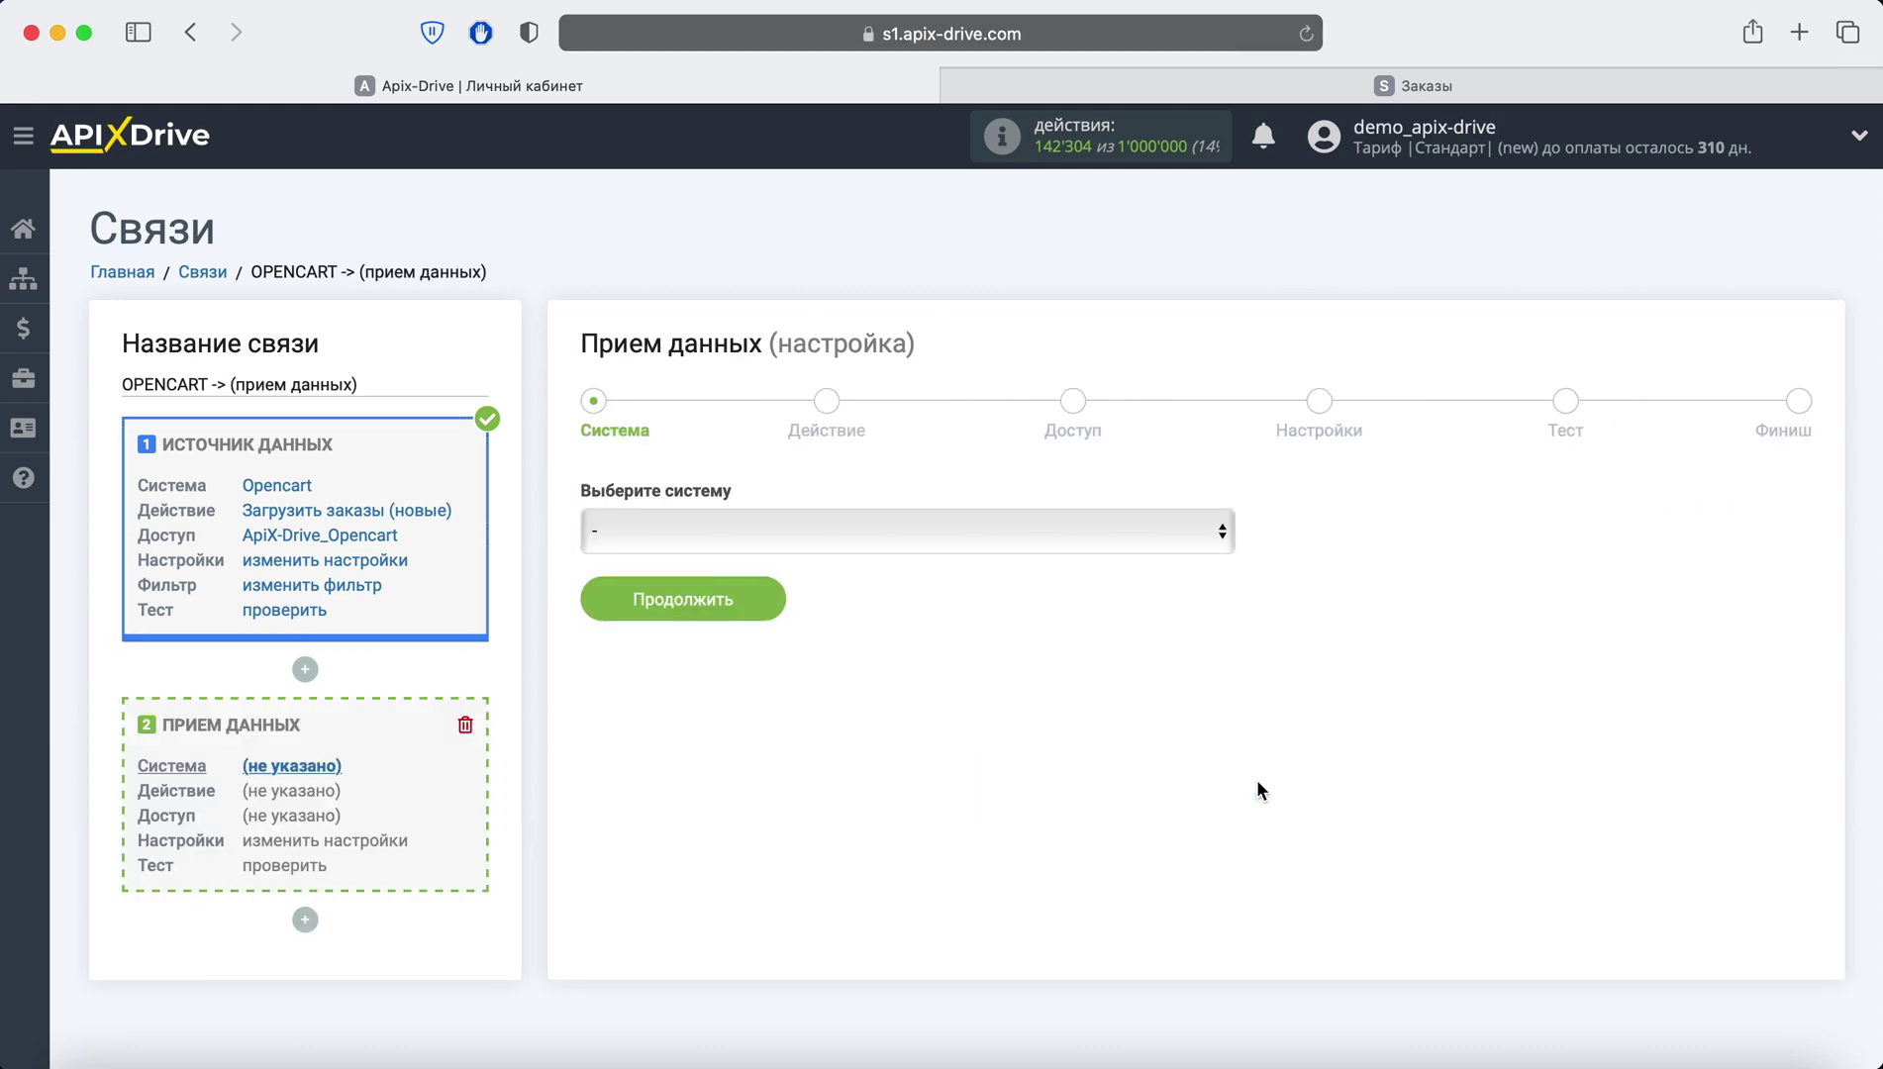
{"action": "left_click", "coordinate": [1119, 539]}
{"action": "scroll", "coordinate": [1120, 551], "scroll_direction": "down", "scroll_amount": 15}
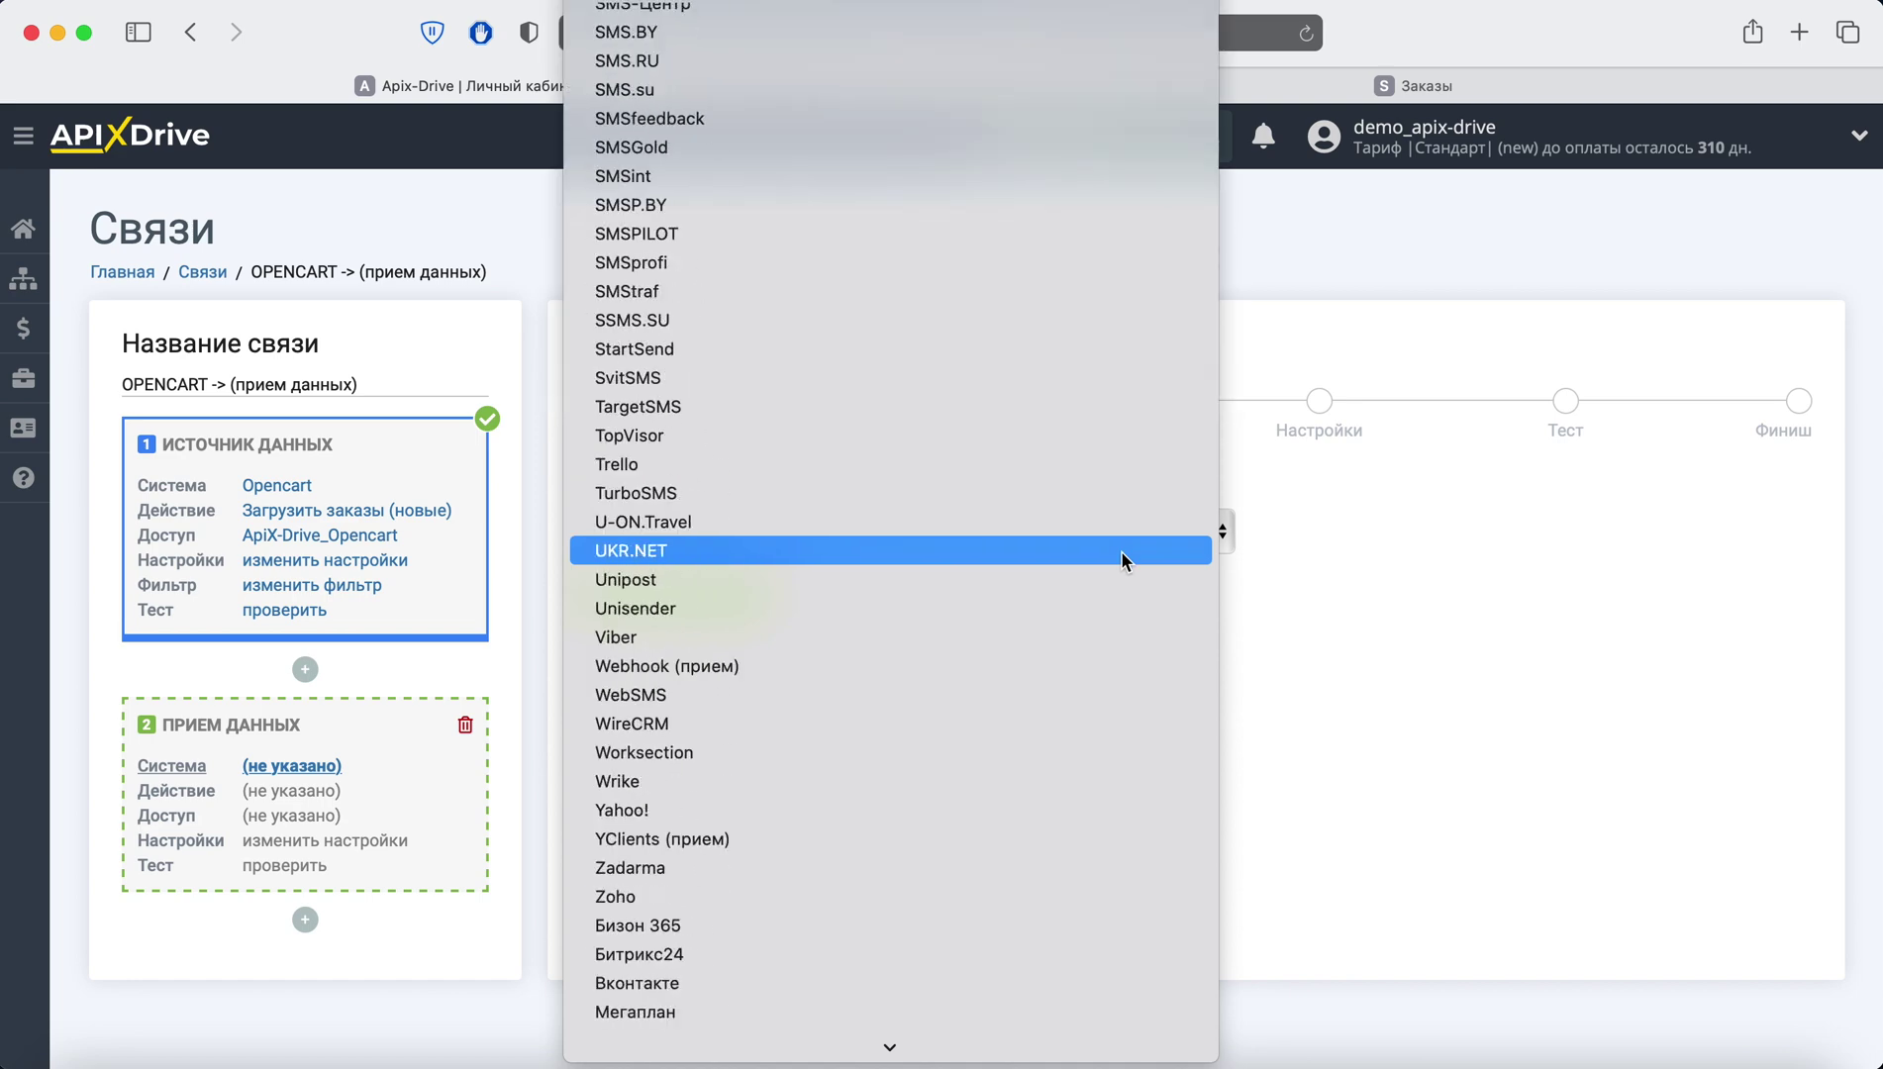
{"action": "left_click", "coordinate": [789, 984]}
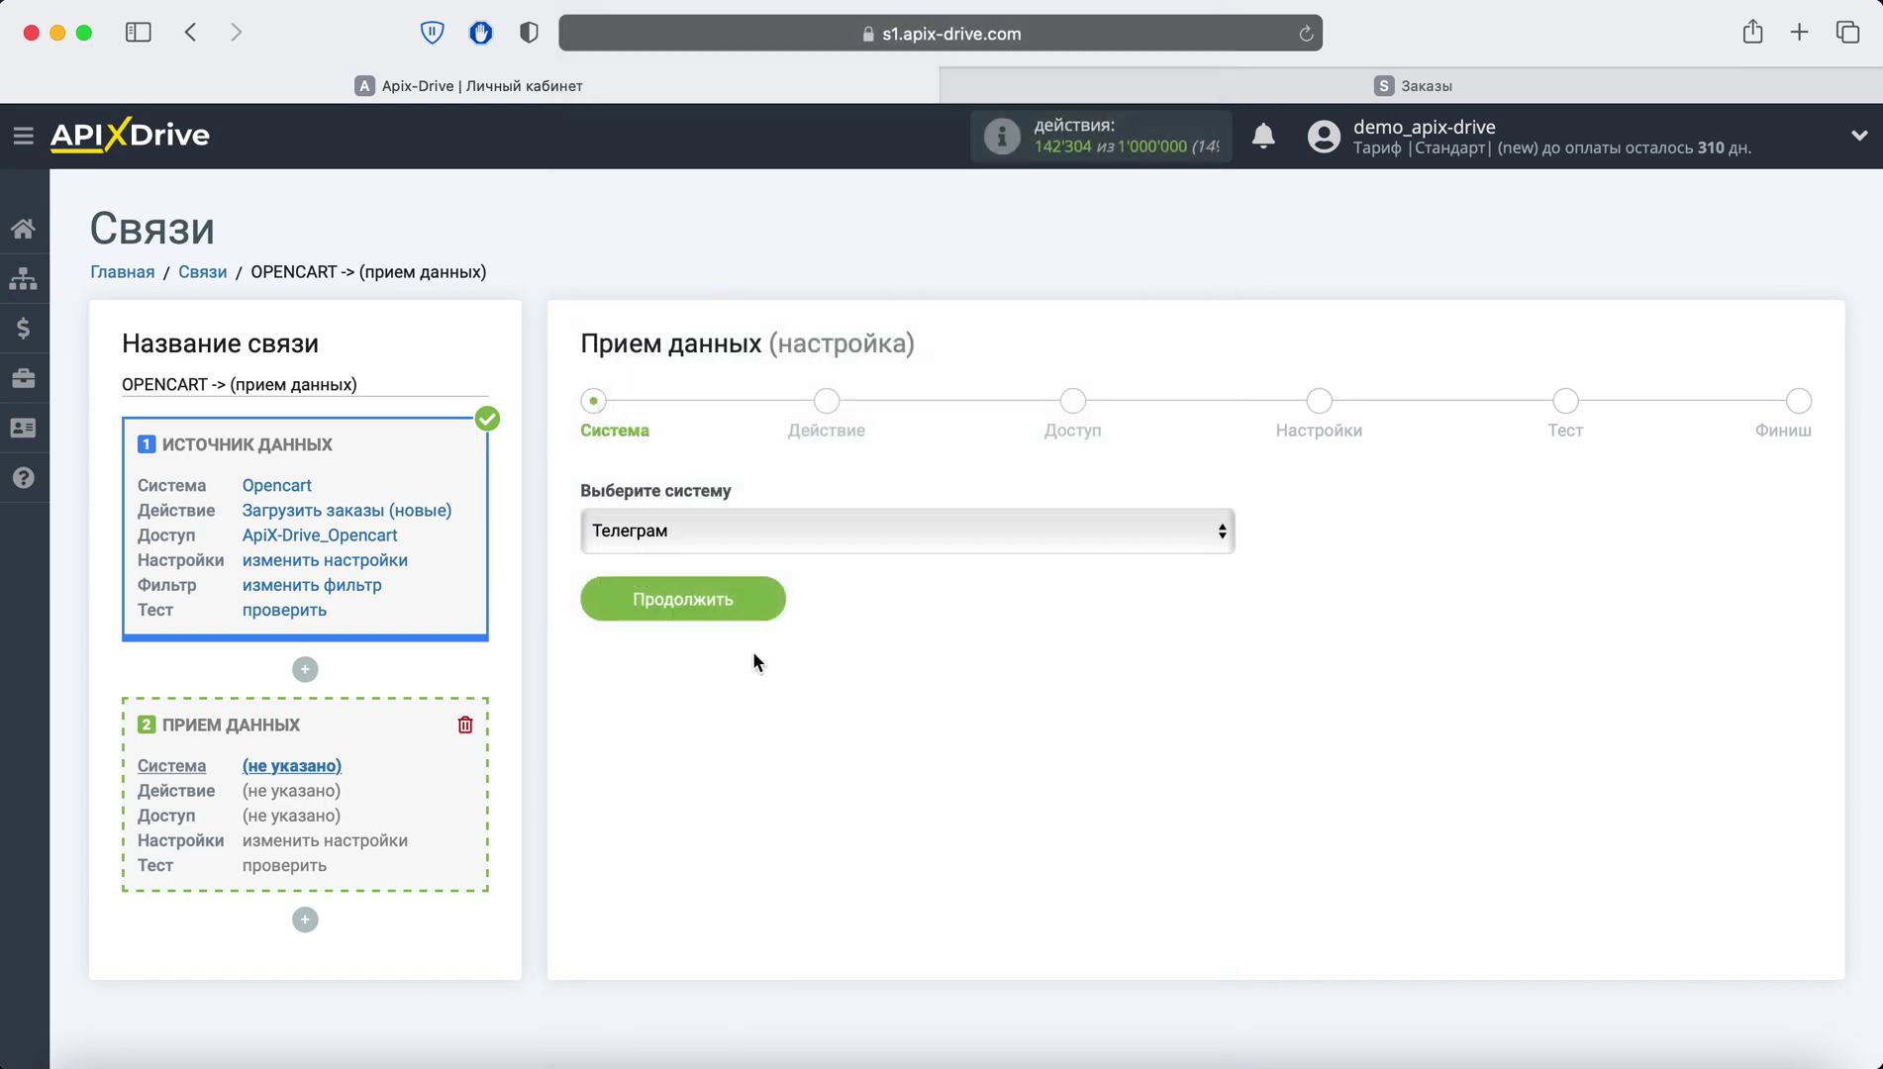
{"action": "left_click", "coordinate": [743, 604]}
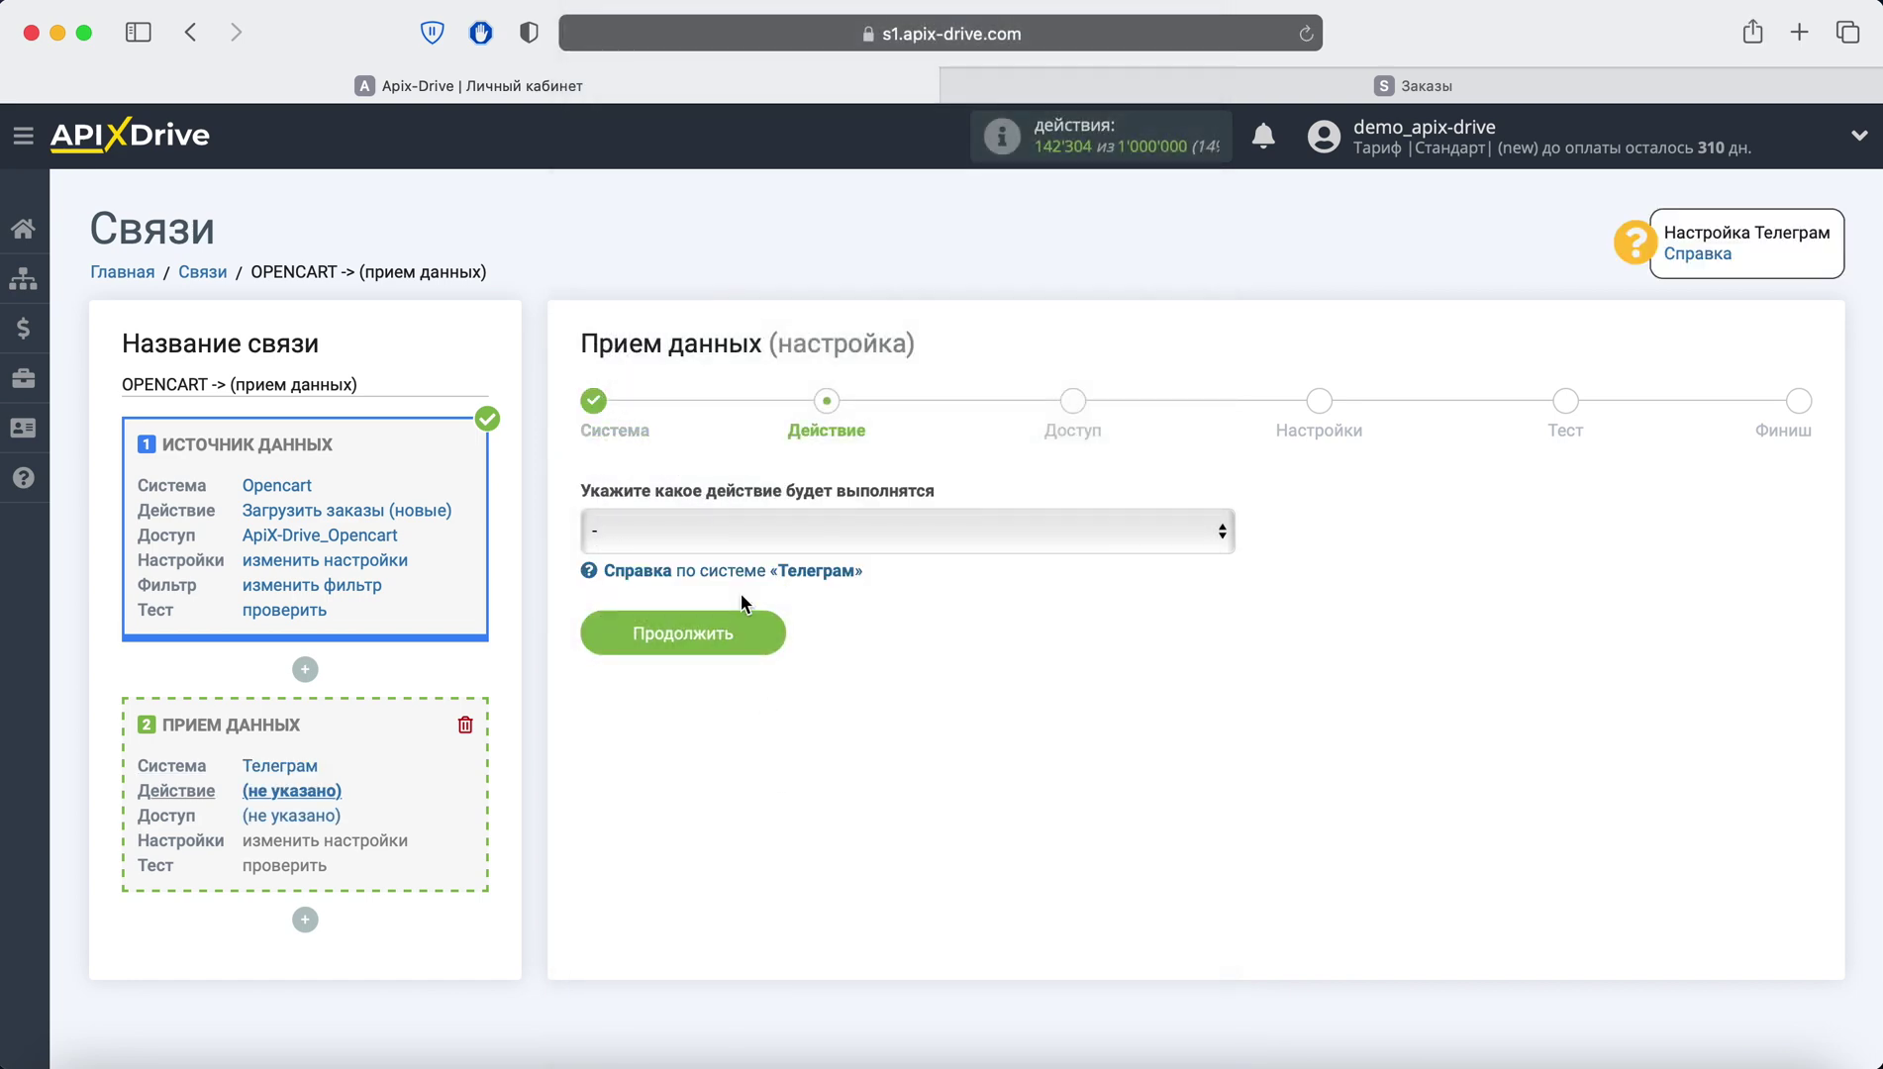
Set the Telegram destination action to "Отправить сообщение" and proceed to the access stage
{"action": "left_click", "coordinate": [843, 522]}
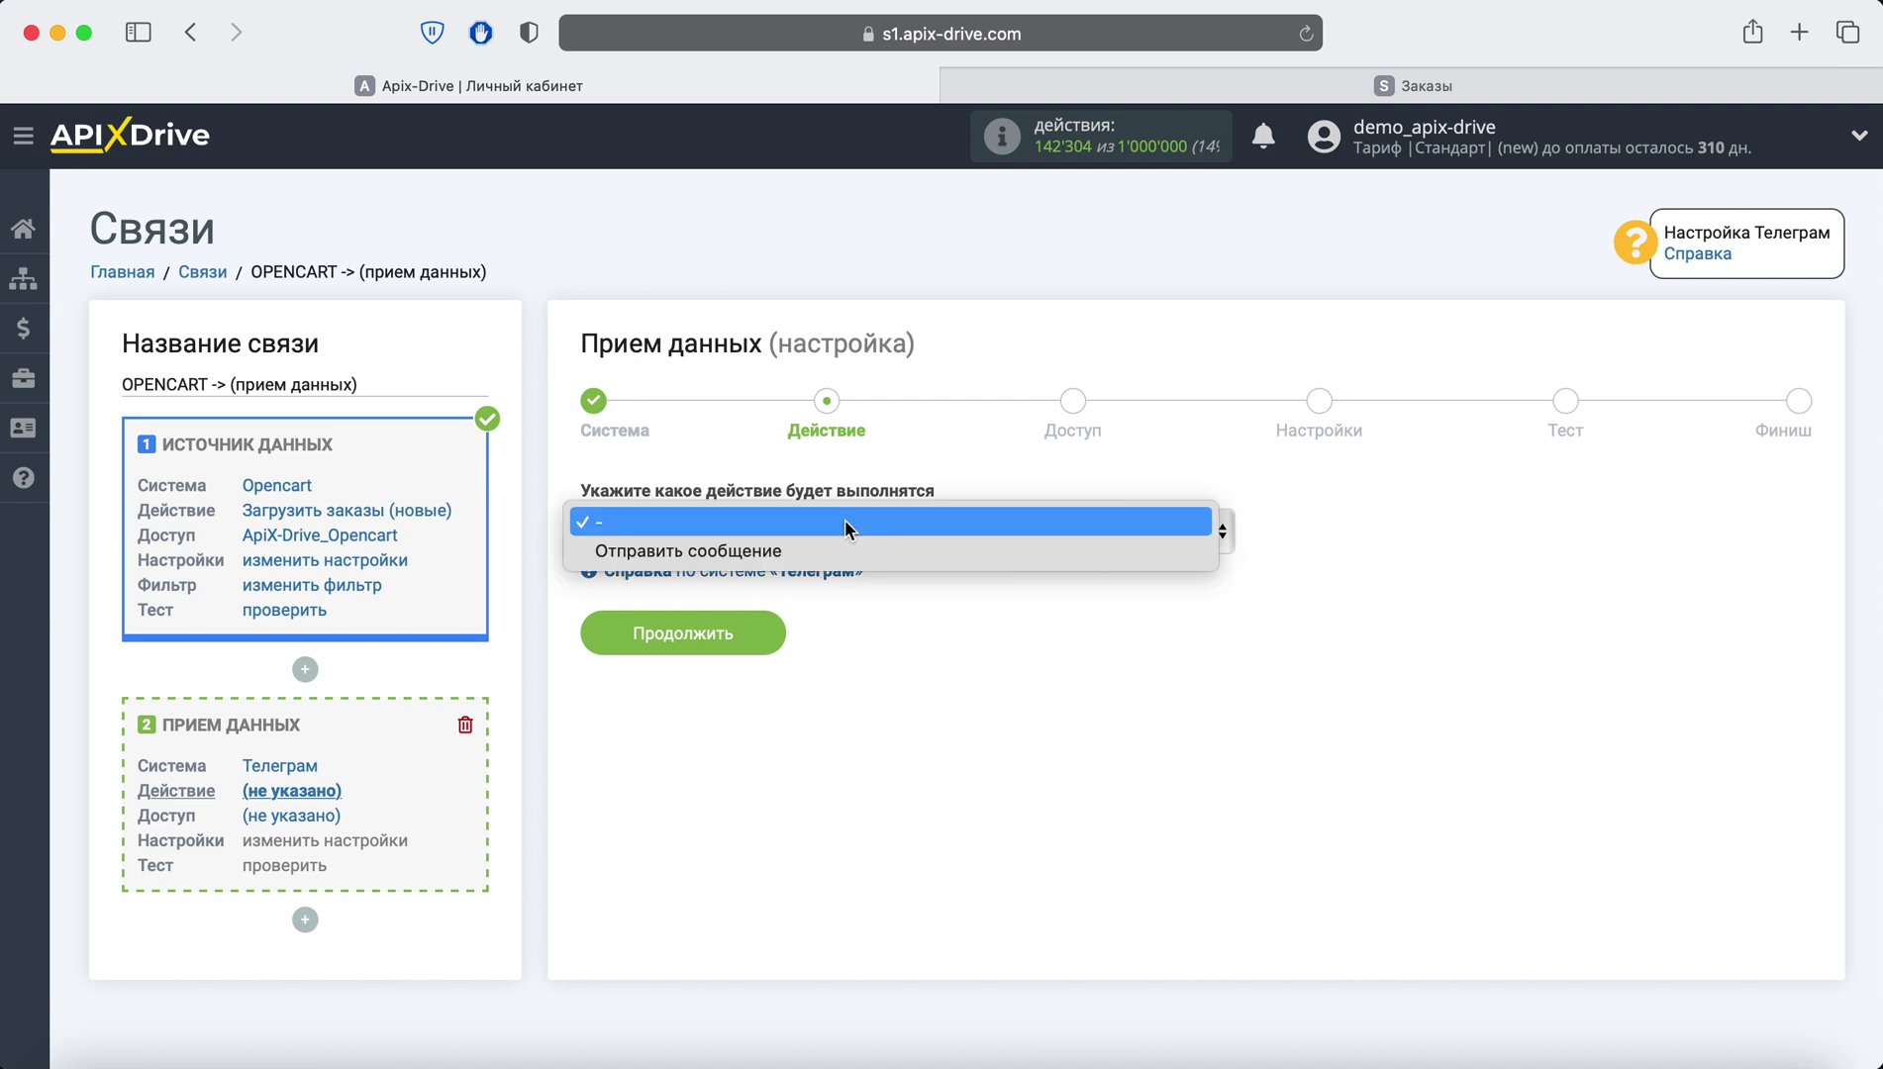
{"action": "left_click", "coordinate": [835, 551]}
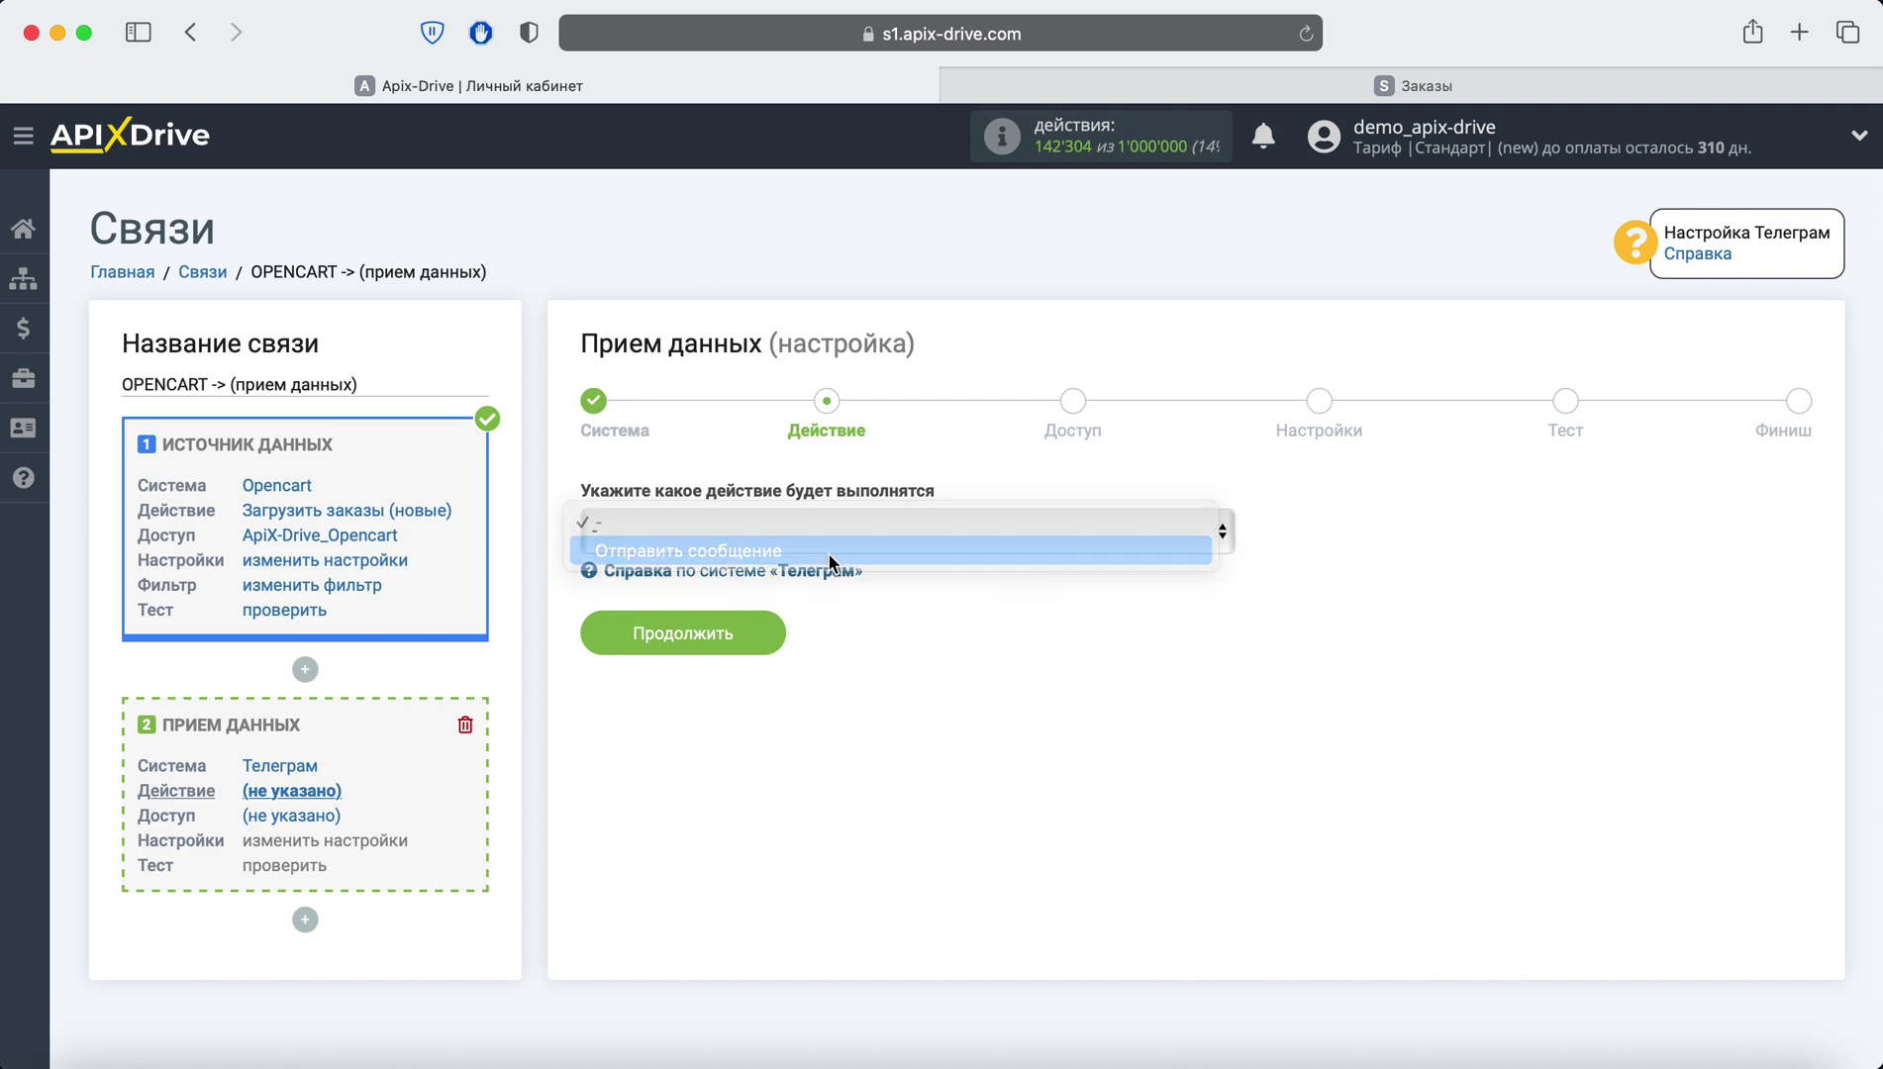
{"action": "left_click", "coordinate": [756, 634]}
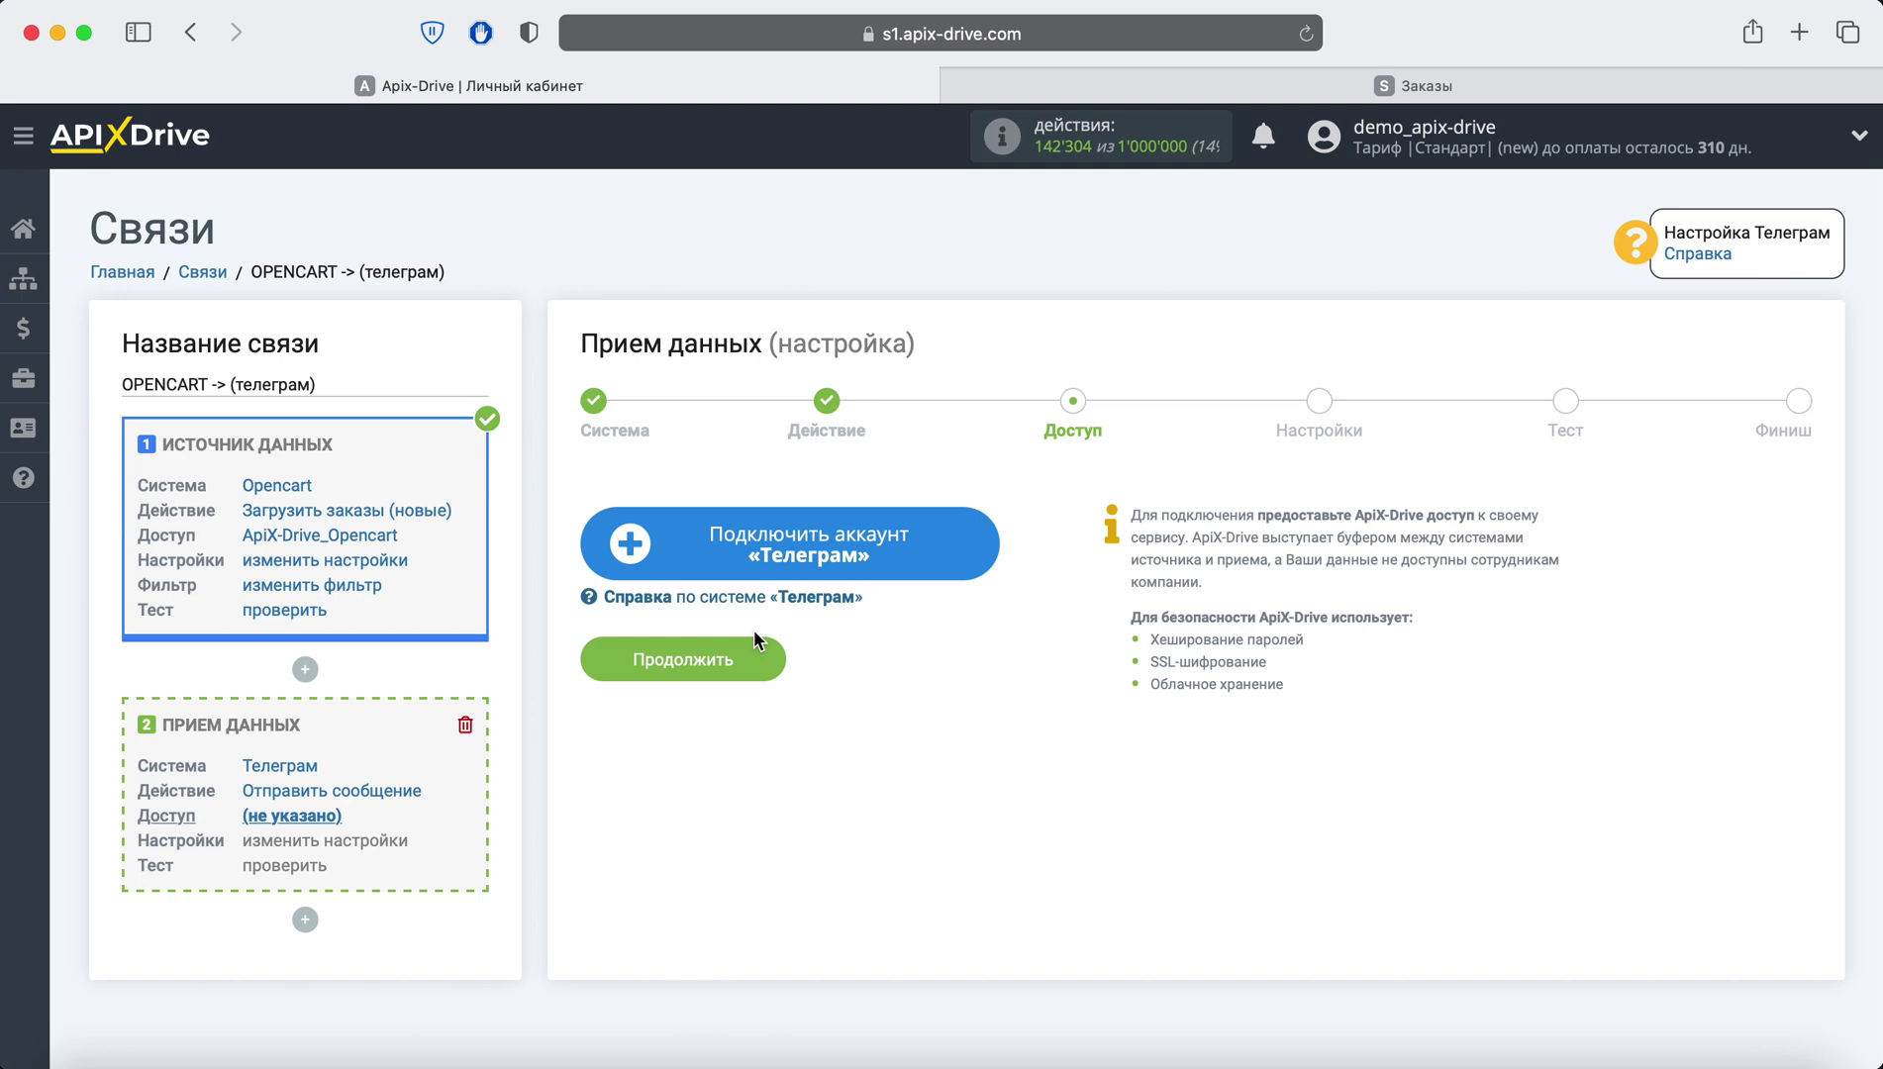
{"action": "left_click", "coordinate": [715, 561]}
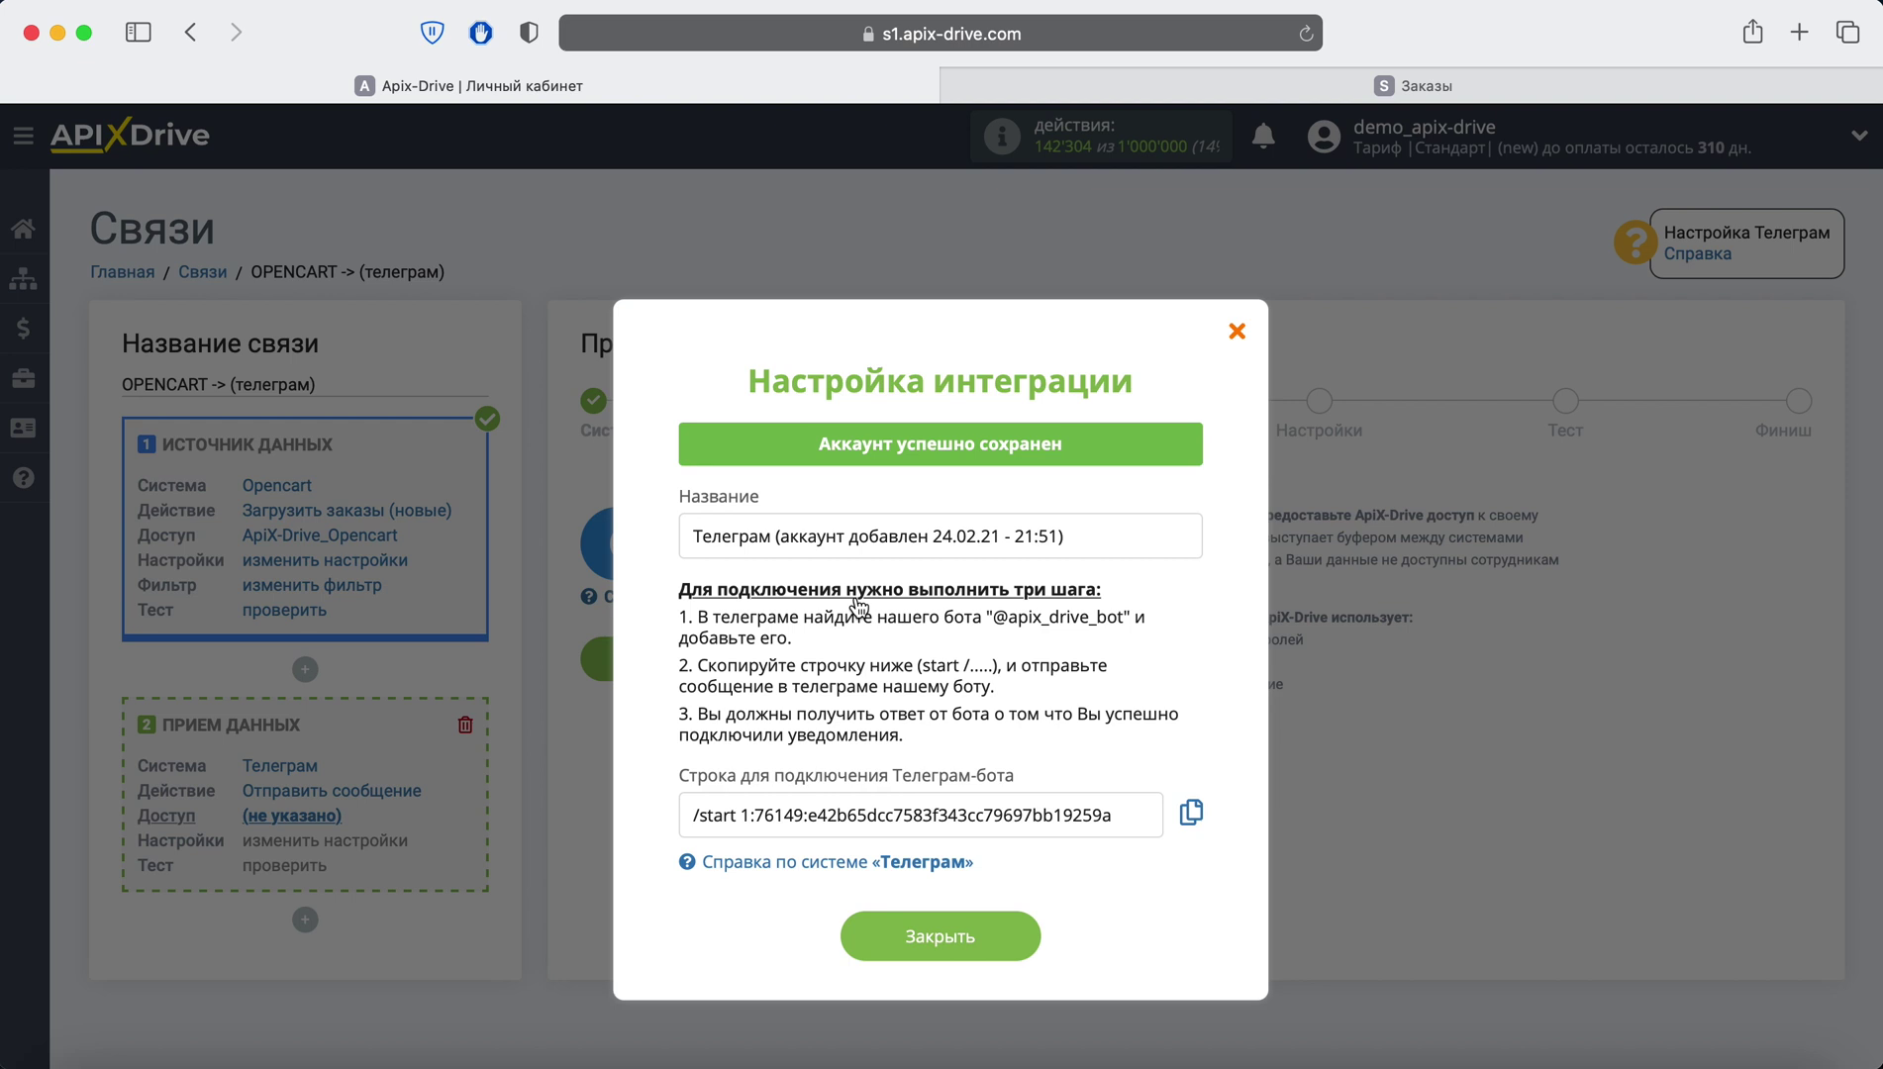
{"action": "left_click_drag", "start_coordinate": [992, 616], "coordinate": [1124, 620]}
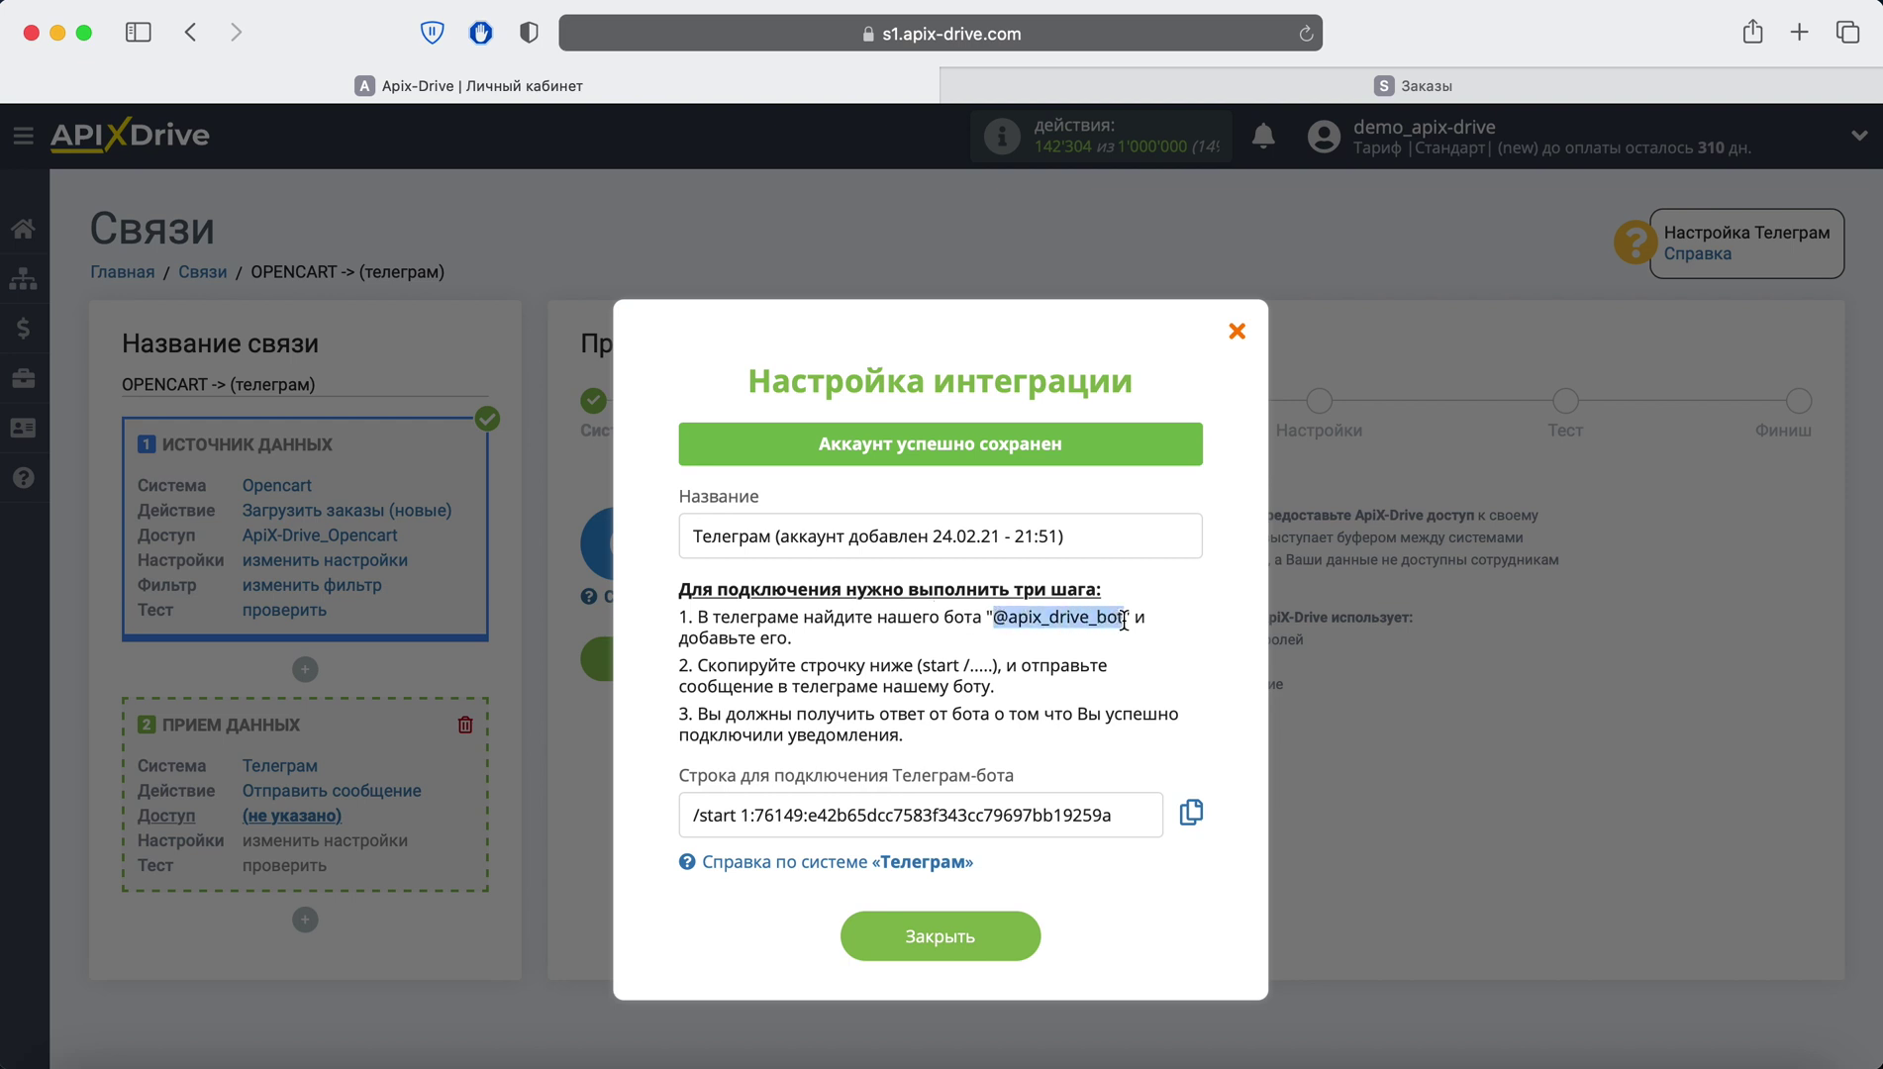
{"action": "right_click", "coordinate": [1124, 620]}
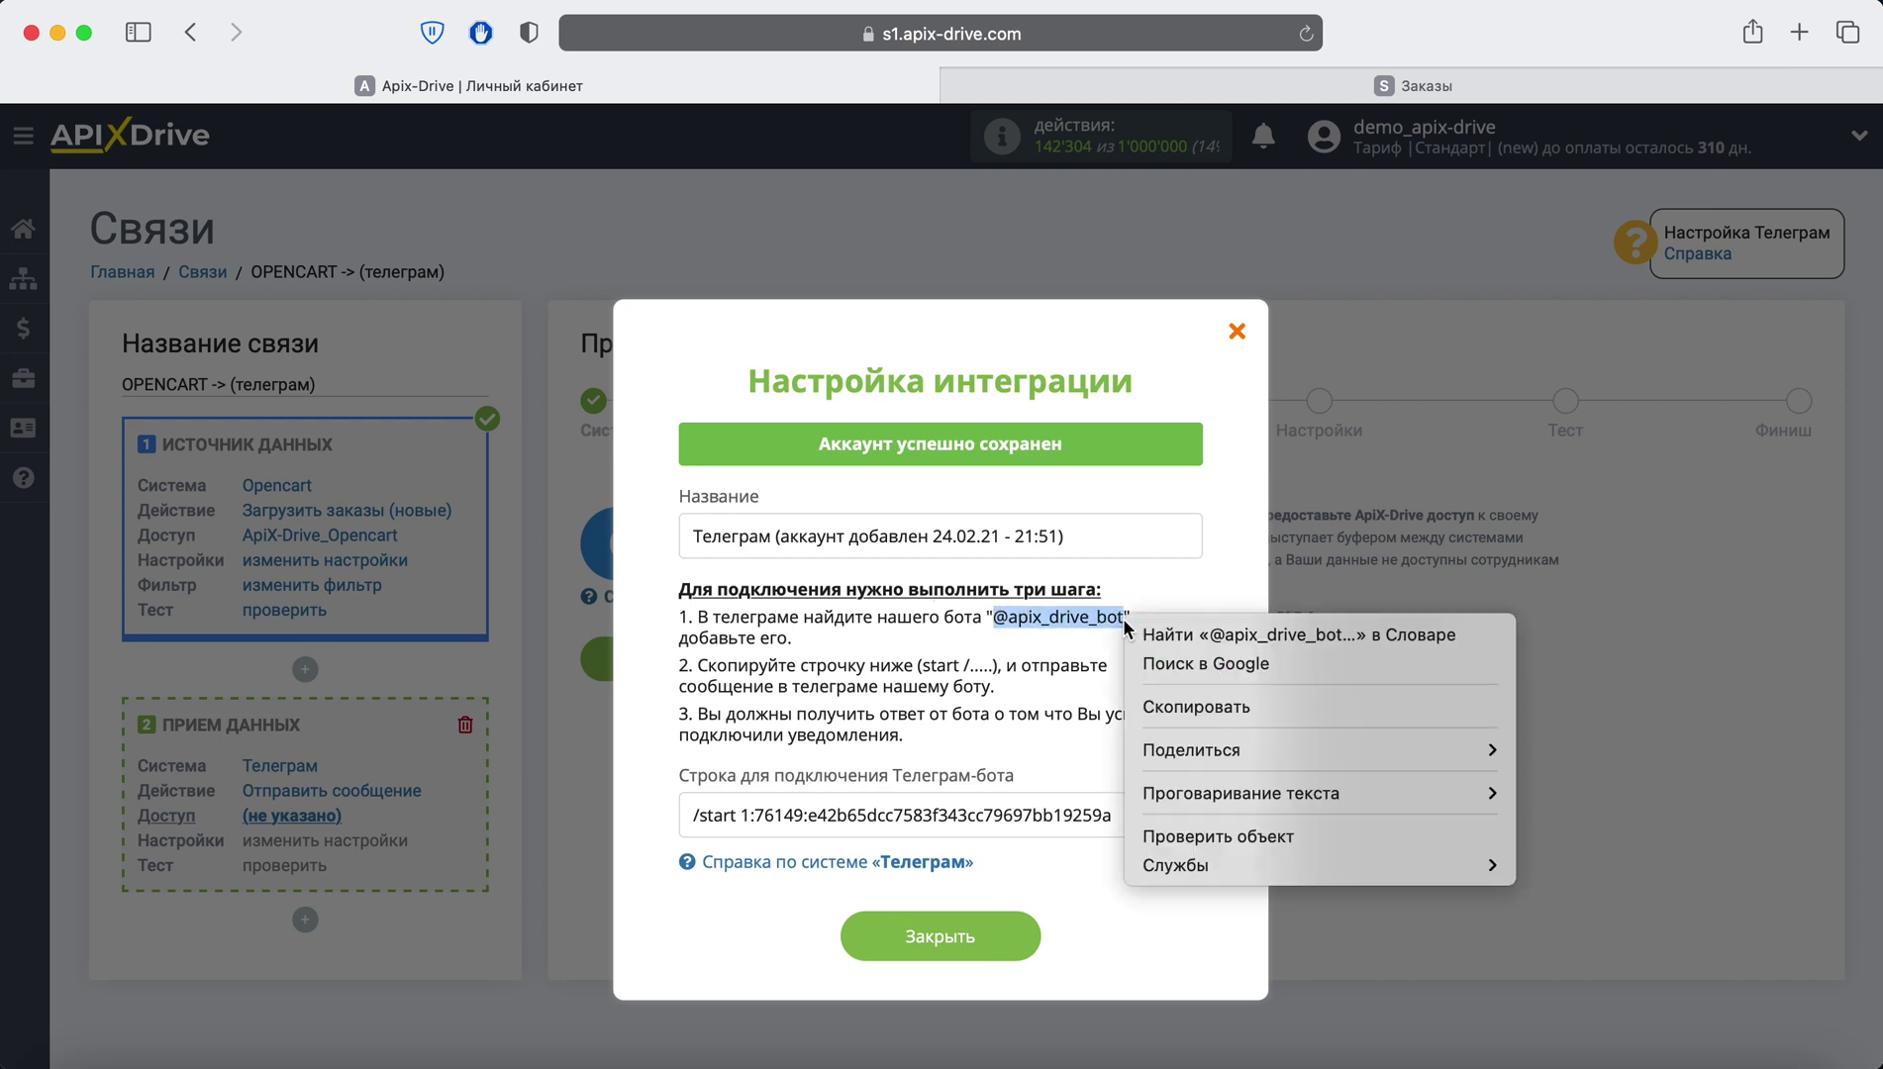
{"action": "left_click", "coordinate": [1166, 699]}
{"action": "key", "text": "super+Tab"}
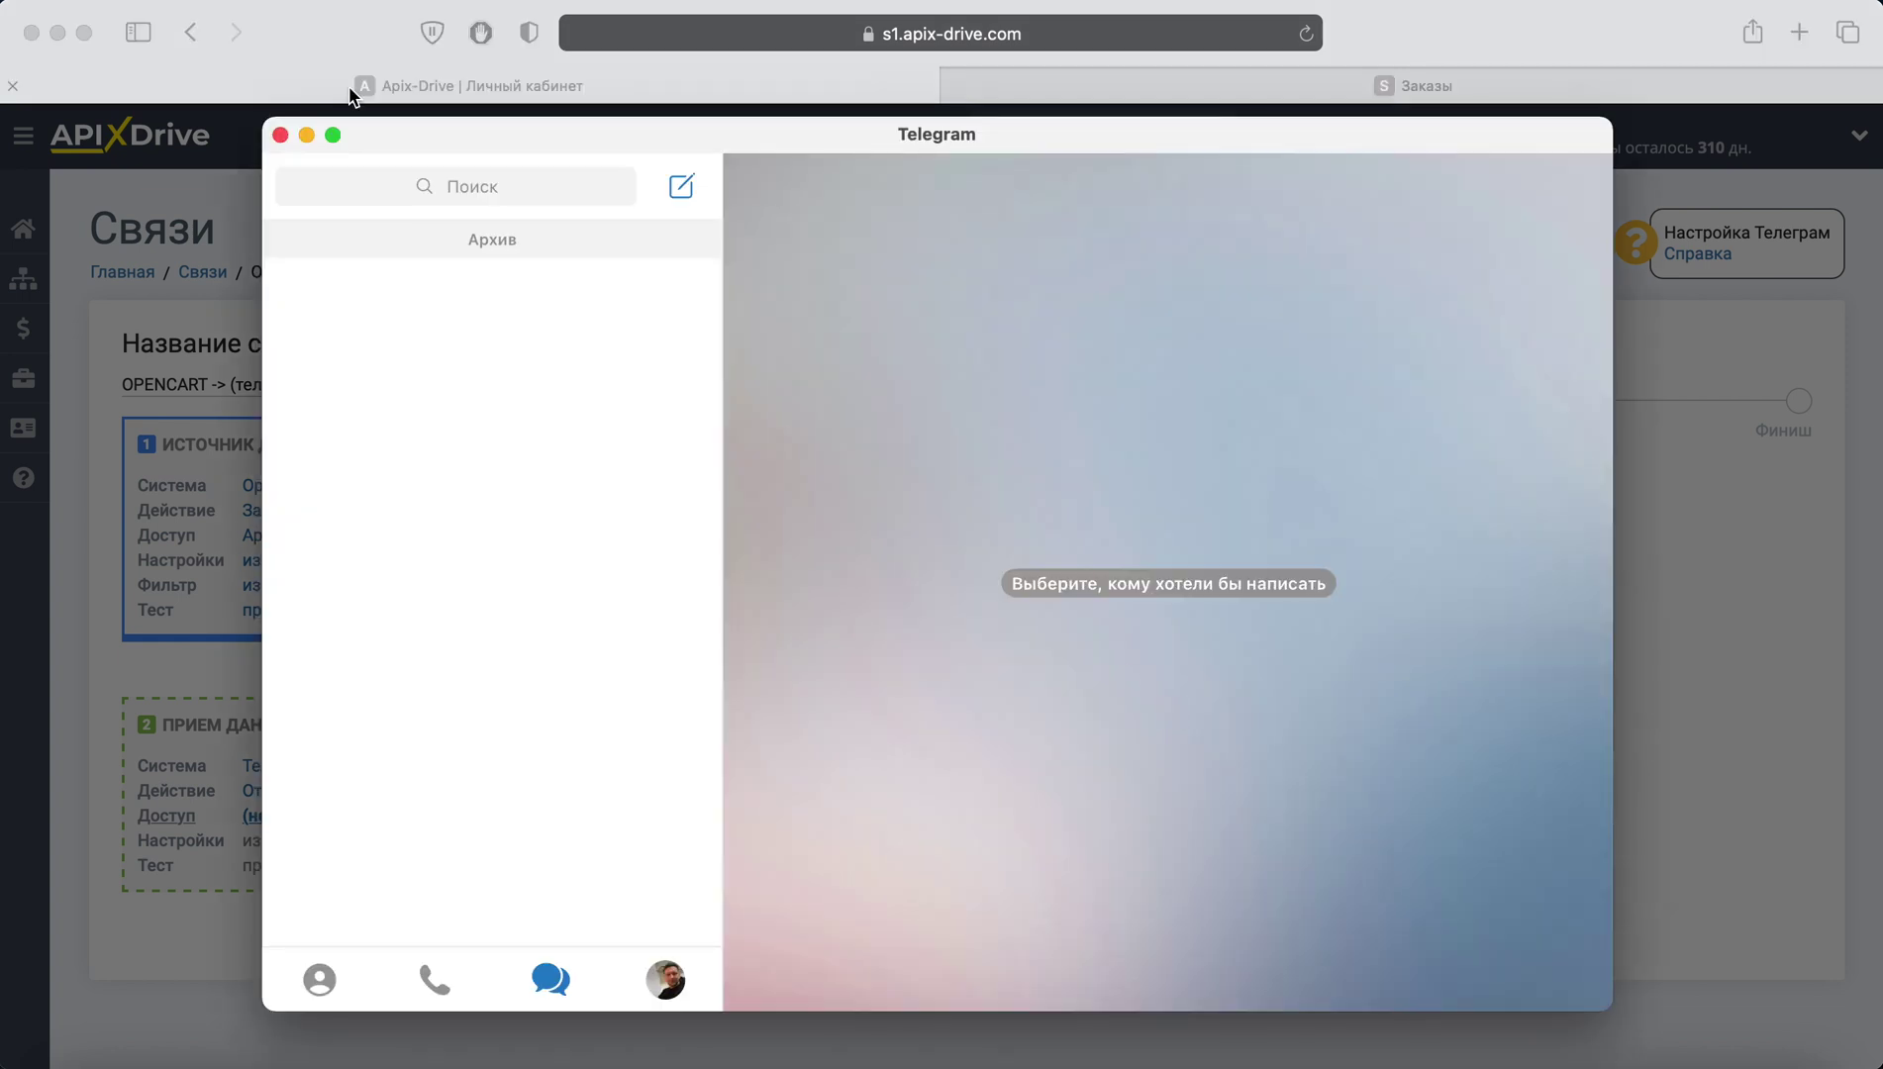
{"action": "right_click", "coordinate": [392, 186]}
{"action": "left_click", "coordinate": [429, 240]}
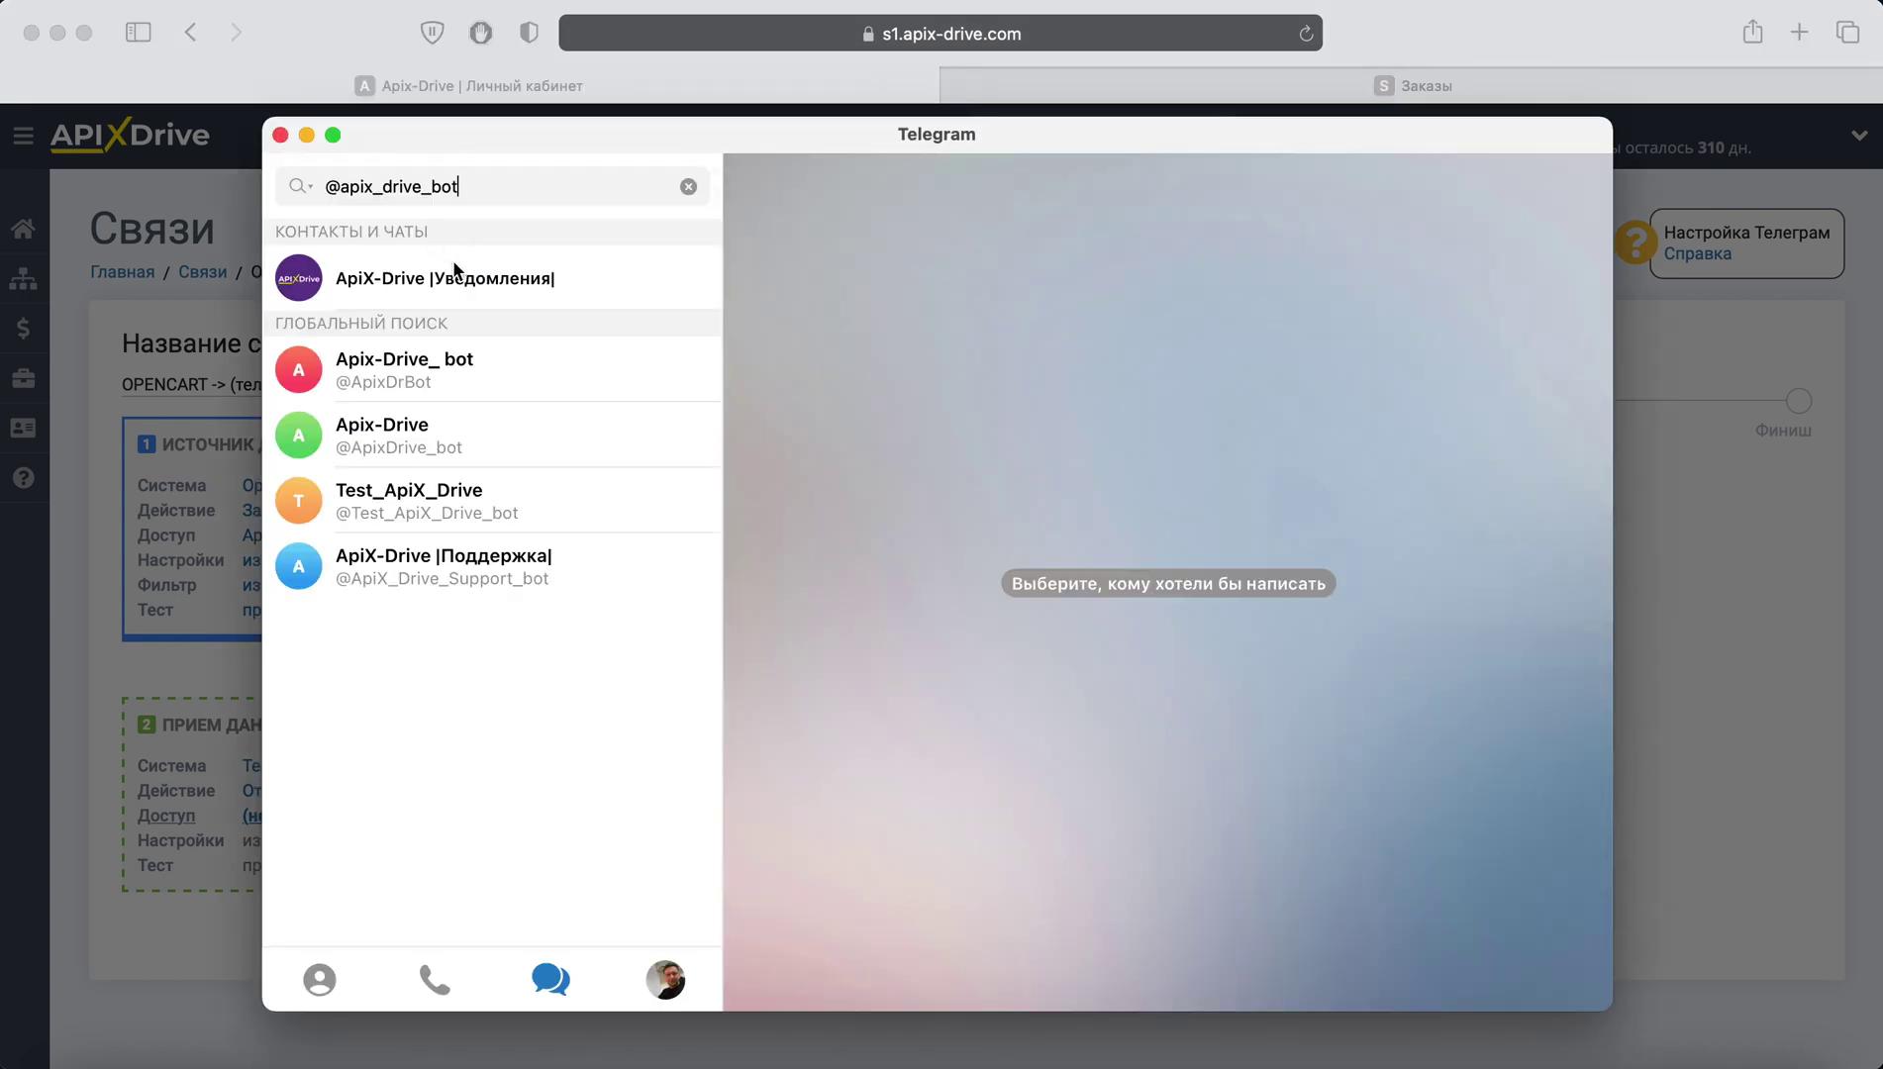
{"action": "left_click", "coordinate": [566, 276]}
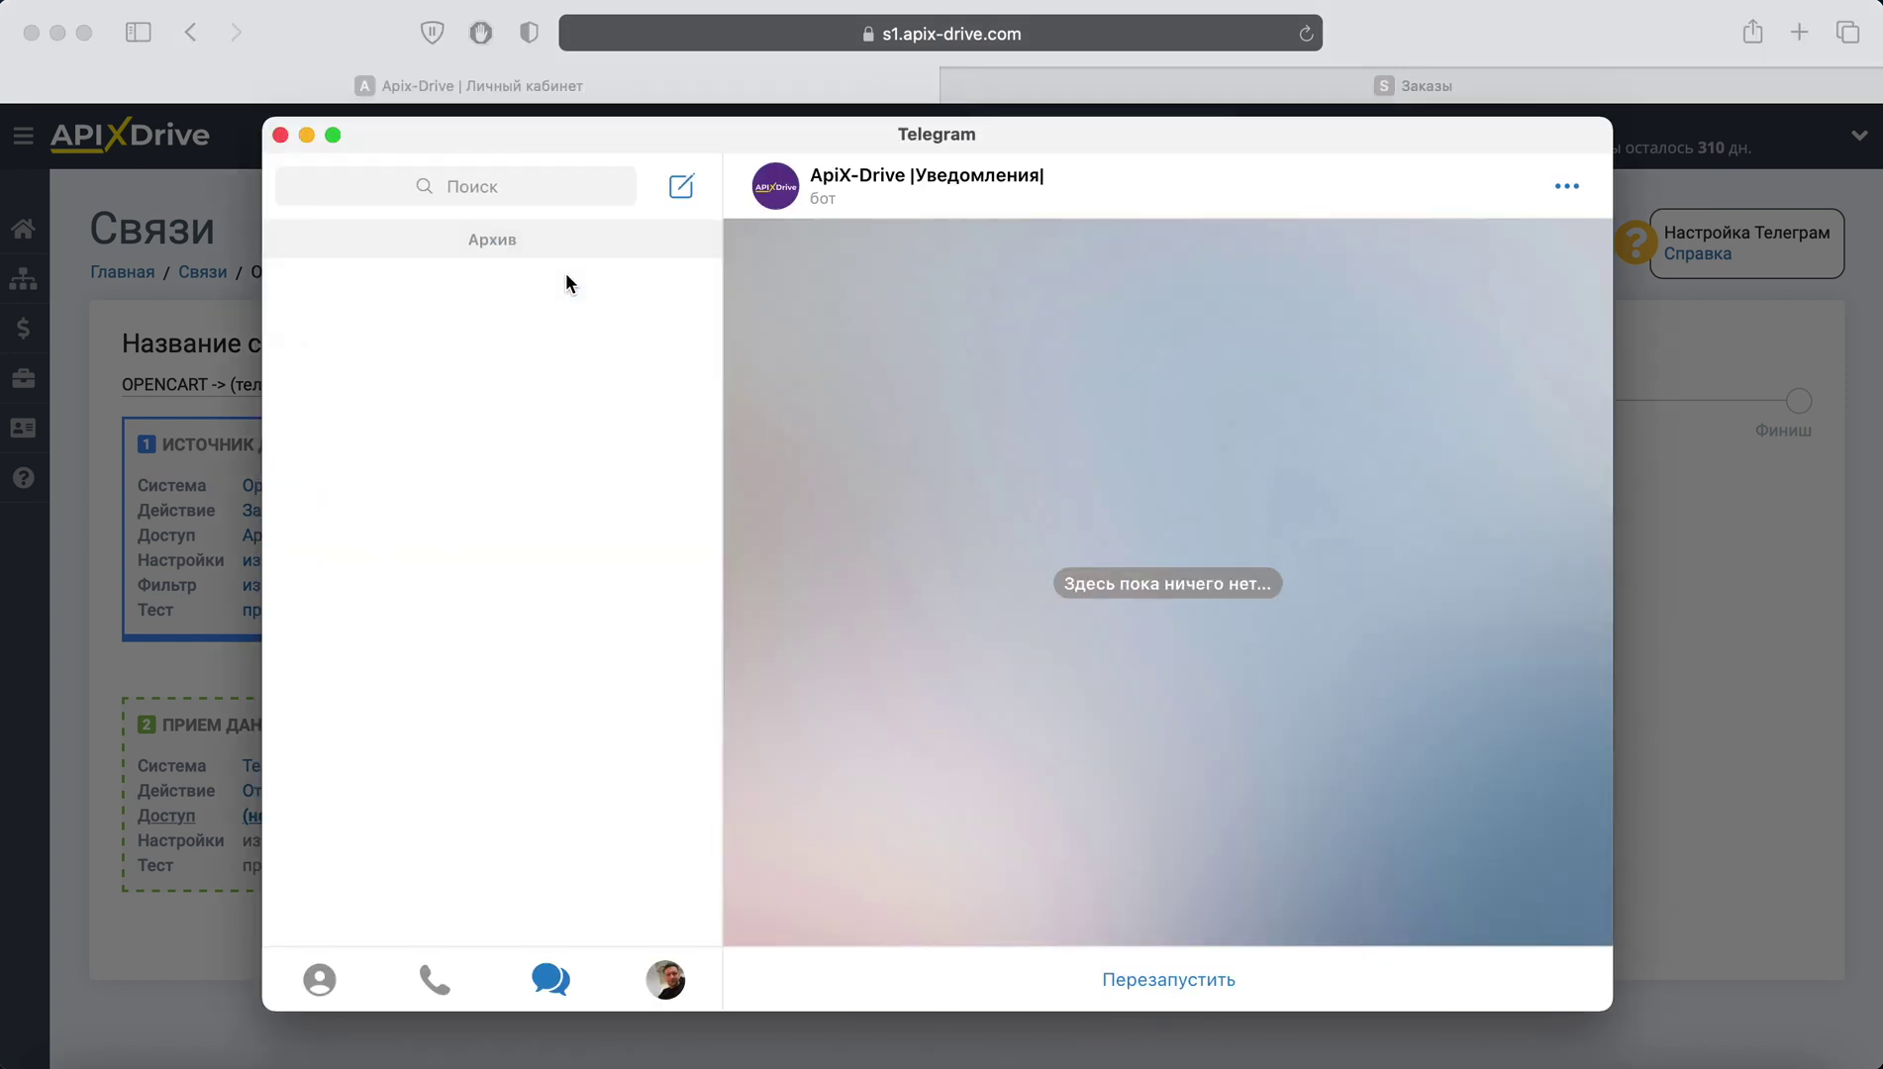
{"action": "left_click", "coordinate": [1144, 978]}
Copy the Telegram bot connection string from the browser's integration dialog and send it to the ApiX-Drive |Уведомления| bot in Telegram
{"action": "key", "text": "super+Tab"}
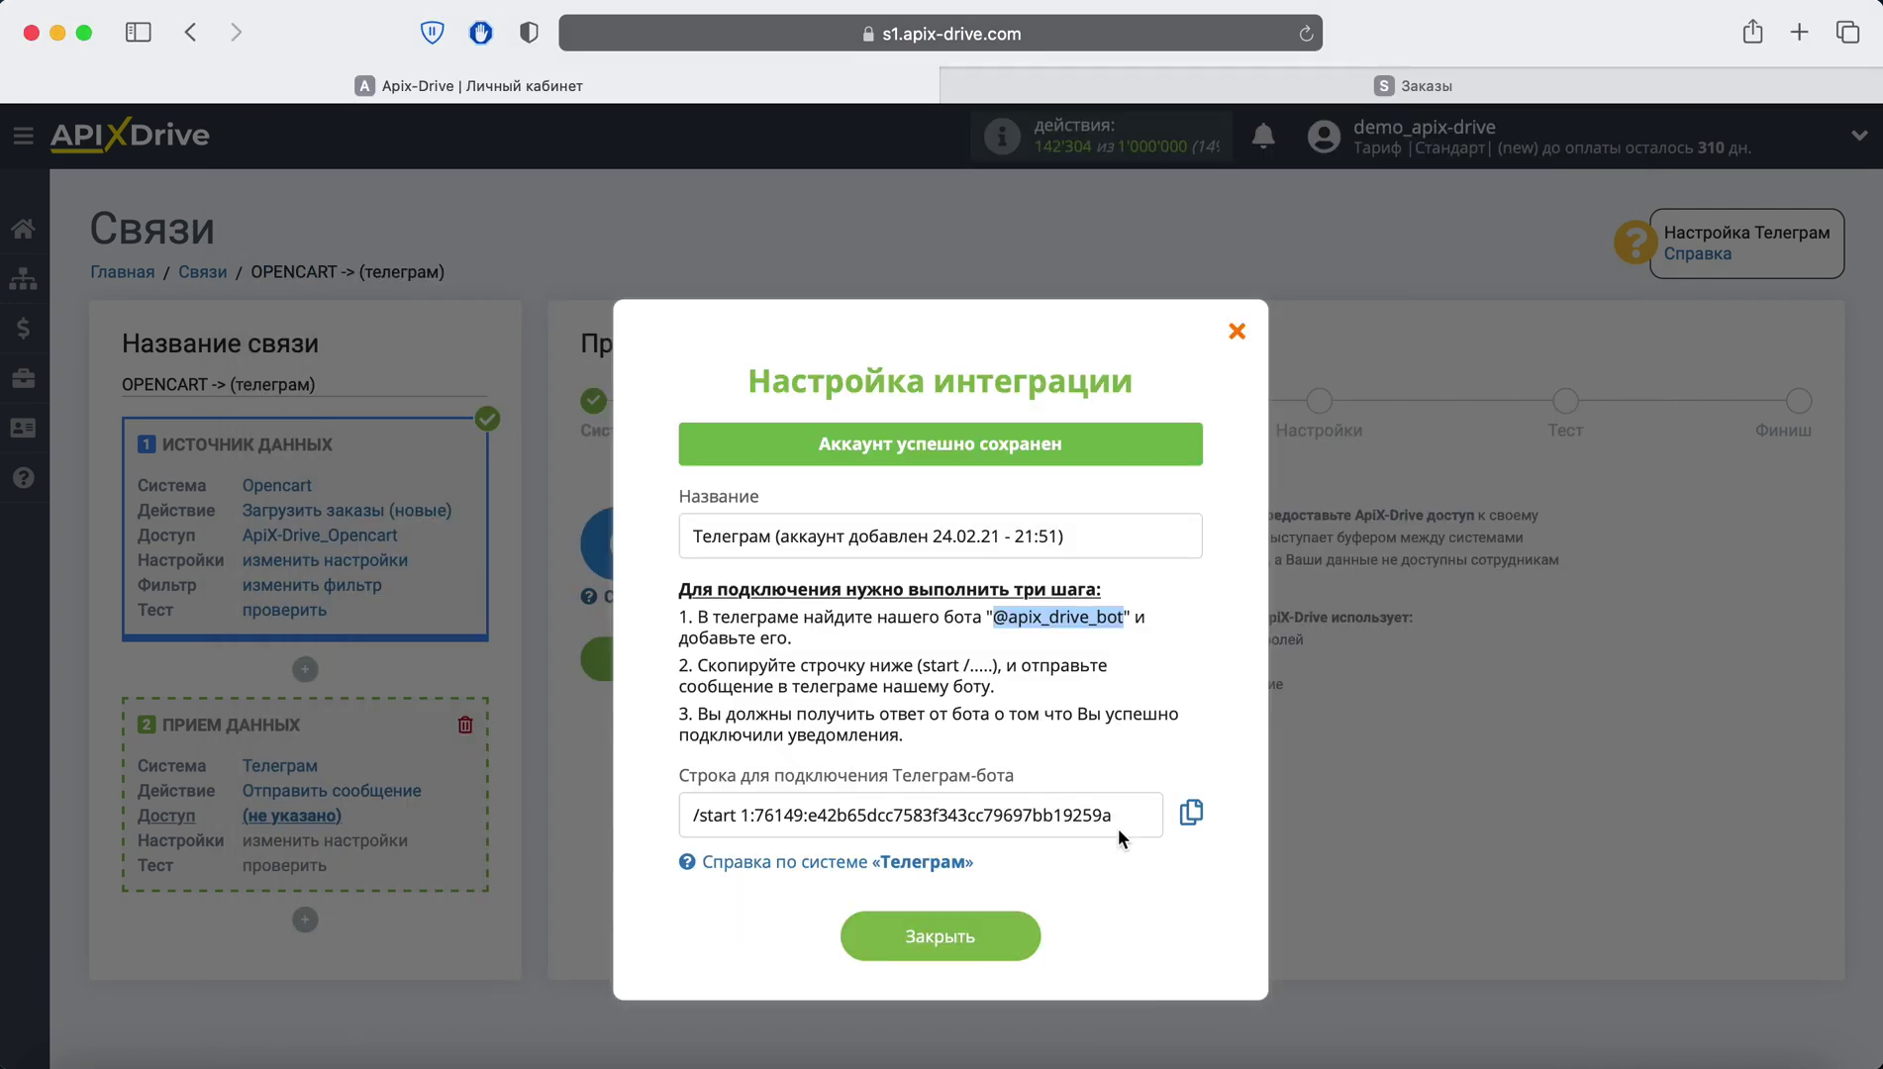
{"action": "left_click_drag", "start_coordinate": [1117, 815], "coordinate": [677, 817]}
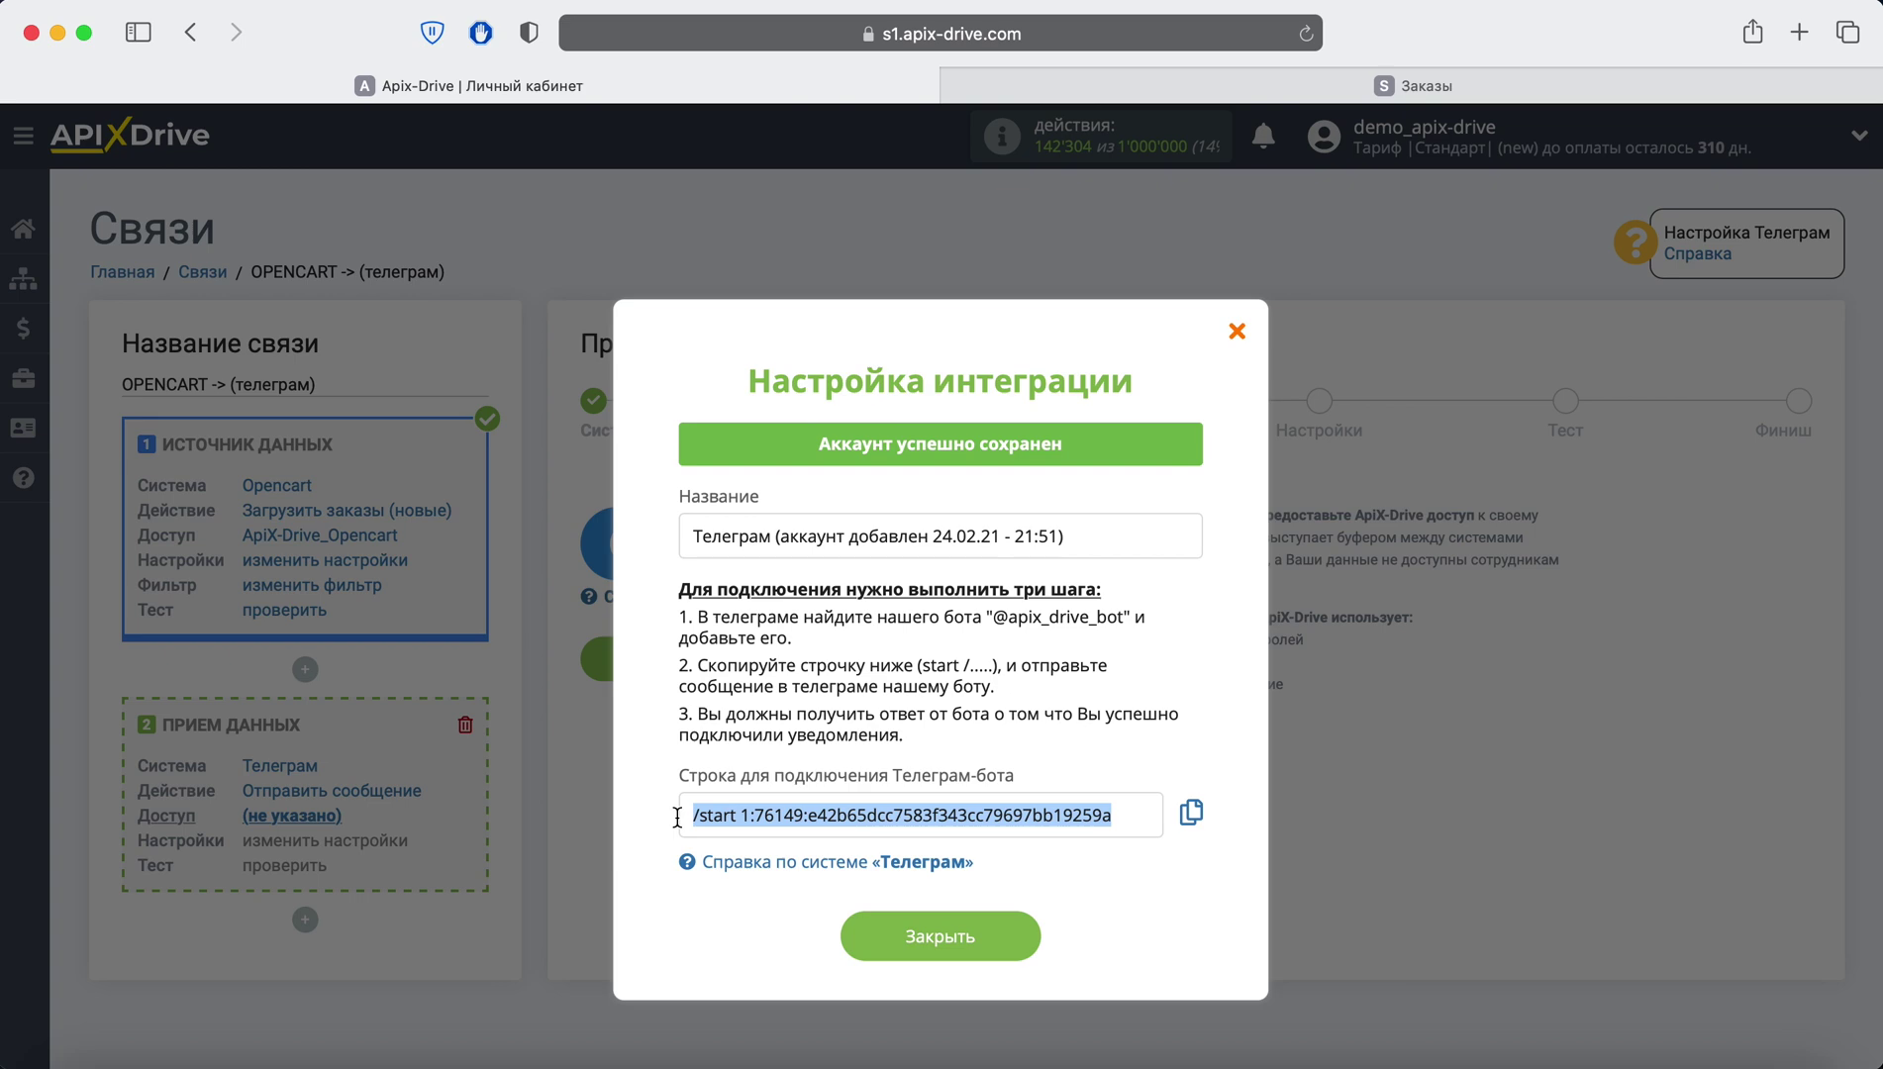
{"action": "right_click", "coordinate": [700, 822]}
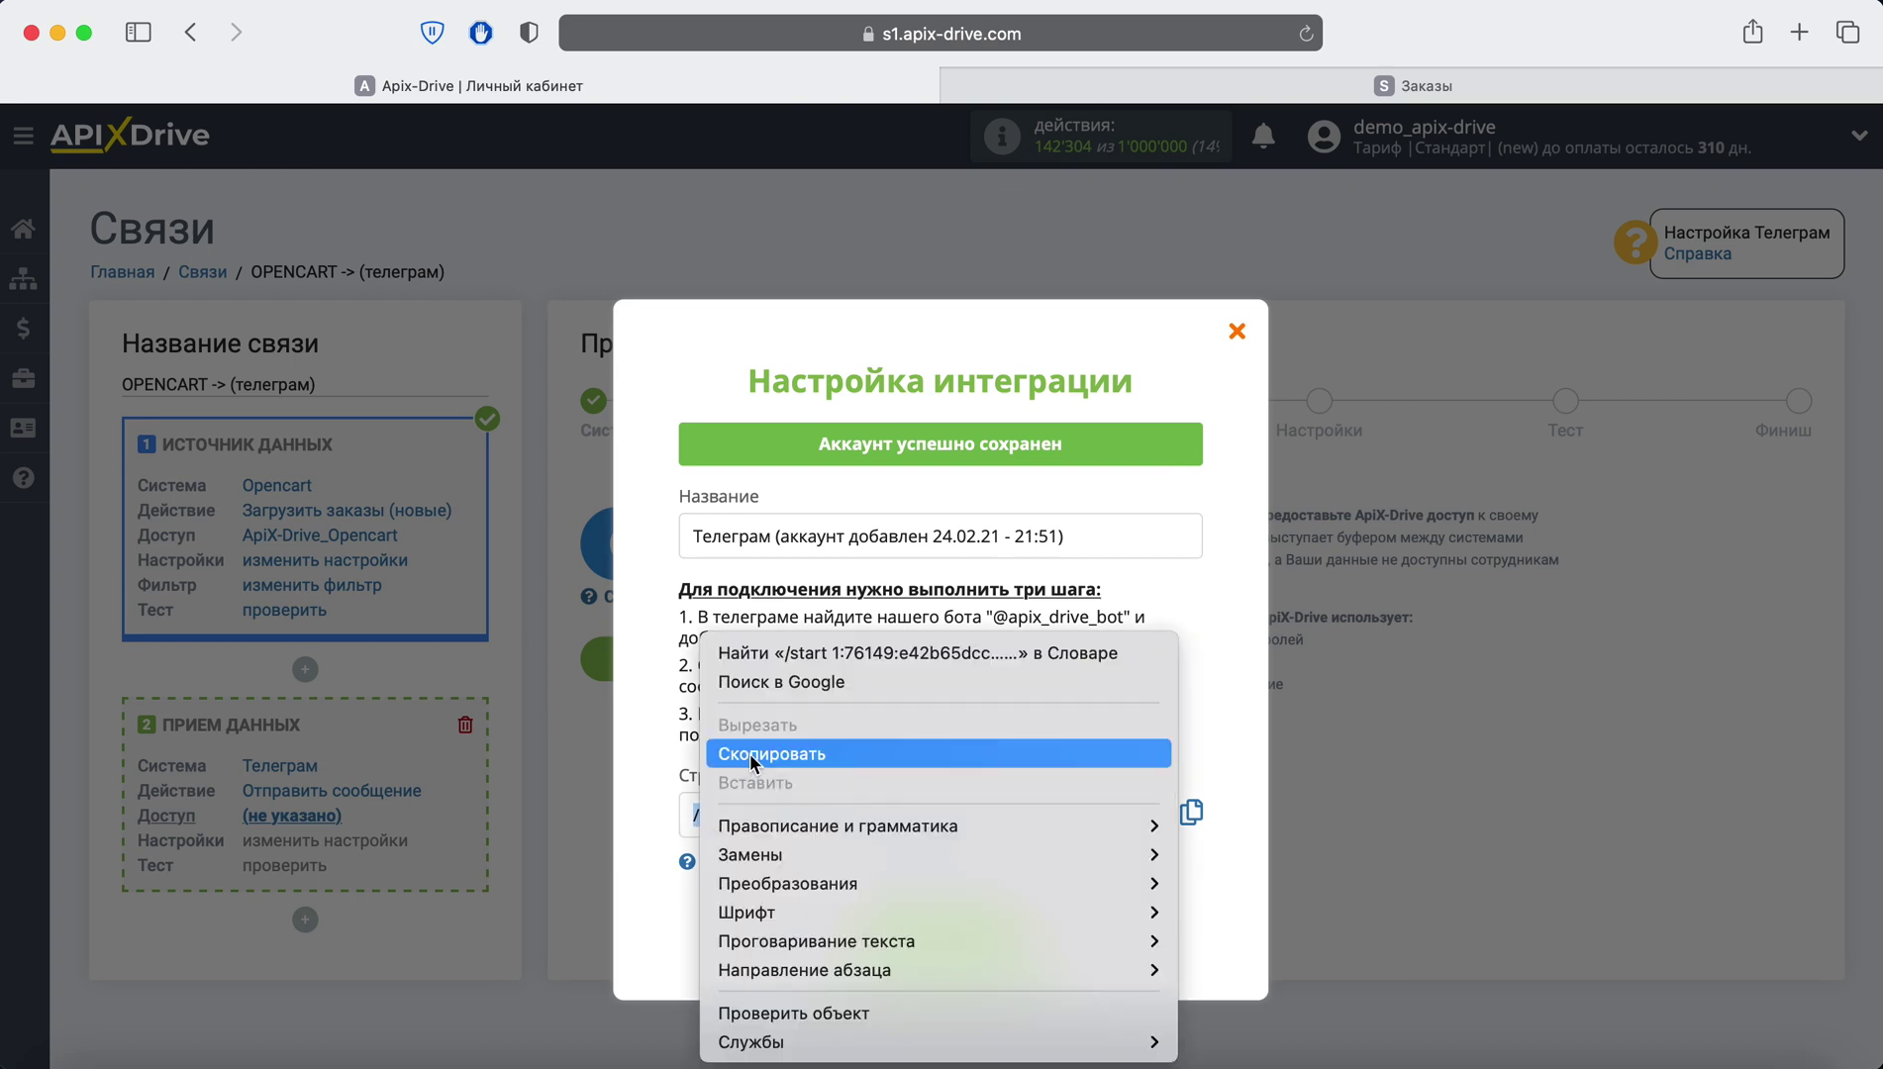
{"action": "left_click", "coordinate": [749, 751]}
{"action": "key", "text": "super+Tab"}
{"action": "right_click", "coordinate": [851, 974]}
{"action": "left_click", "coordinate": [891, 874]}
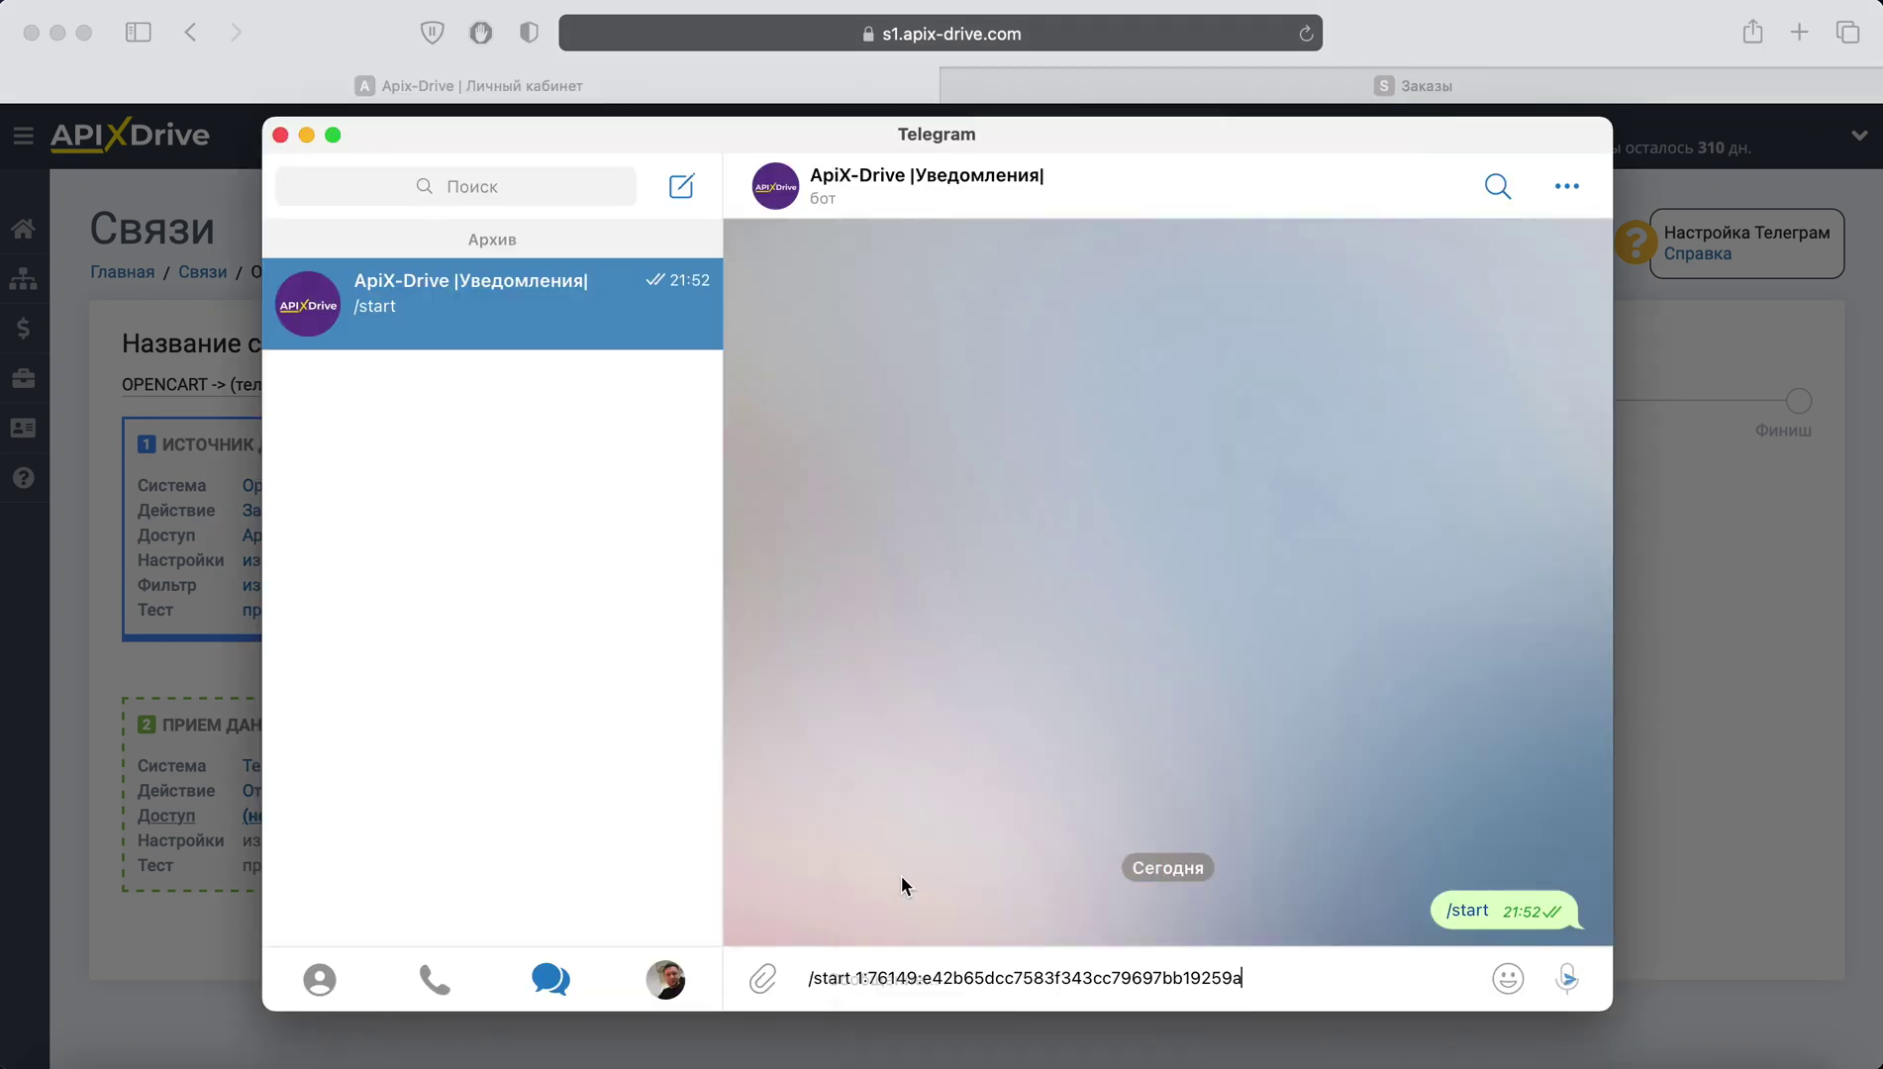
{"action": "left_click", "coordinate": [1570, 980]}
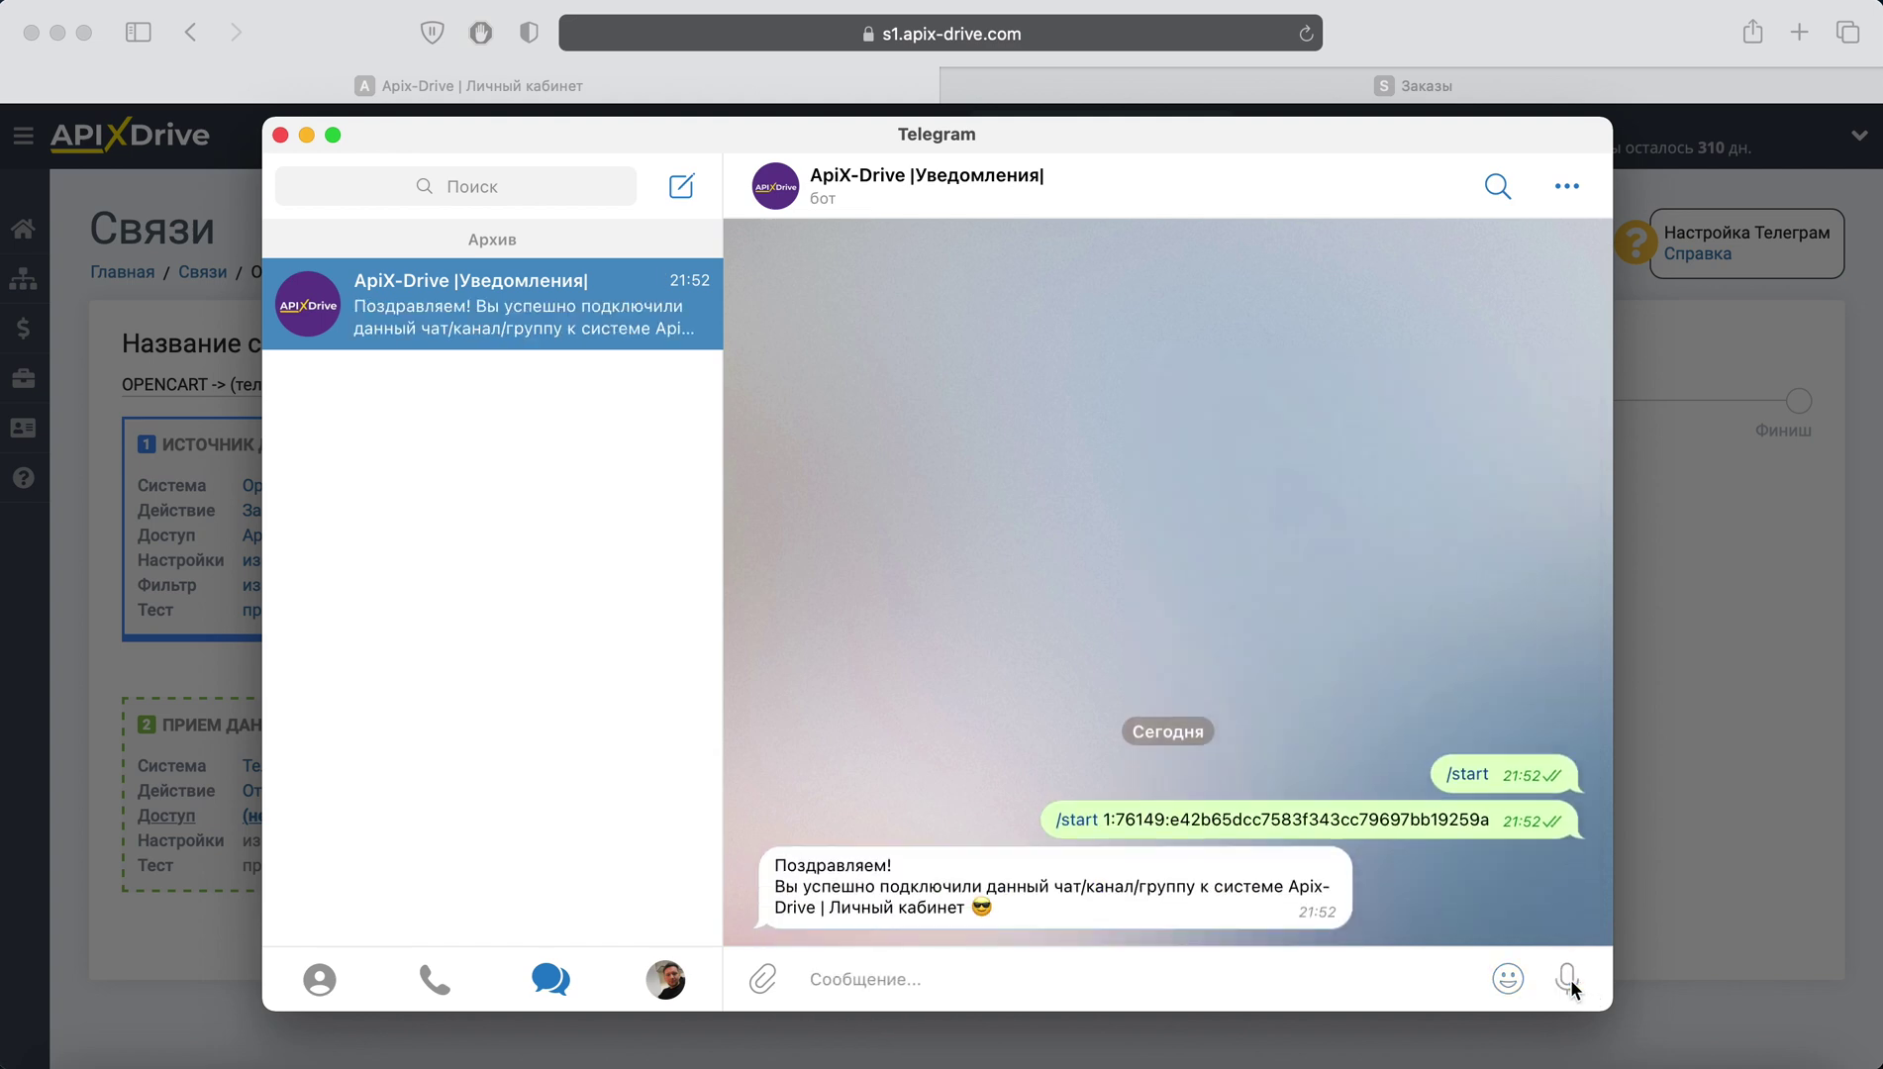
Switch back to the browser, close the integration dialog and continue to the settings stage with the newly added Телеграм account selected
{"action": "key", "text": "super+Tab"}
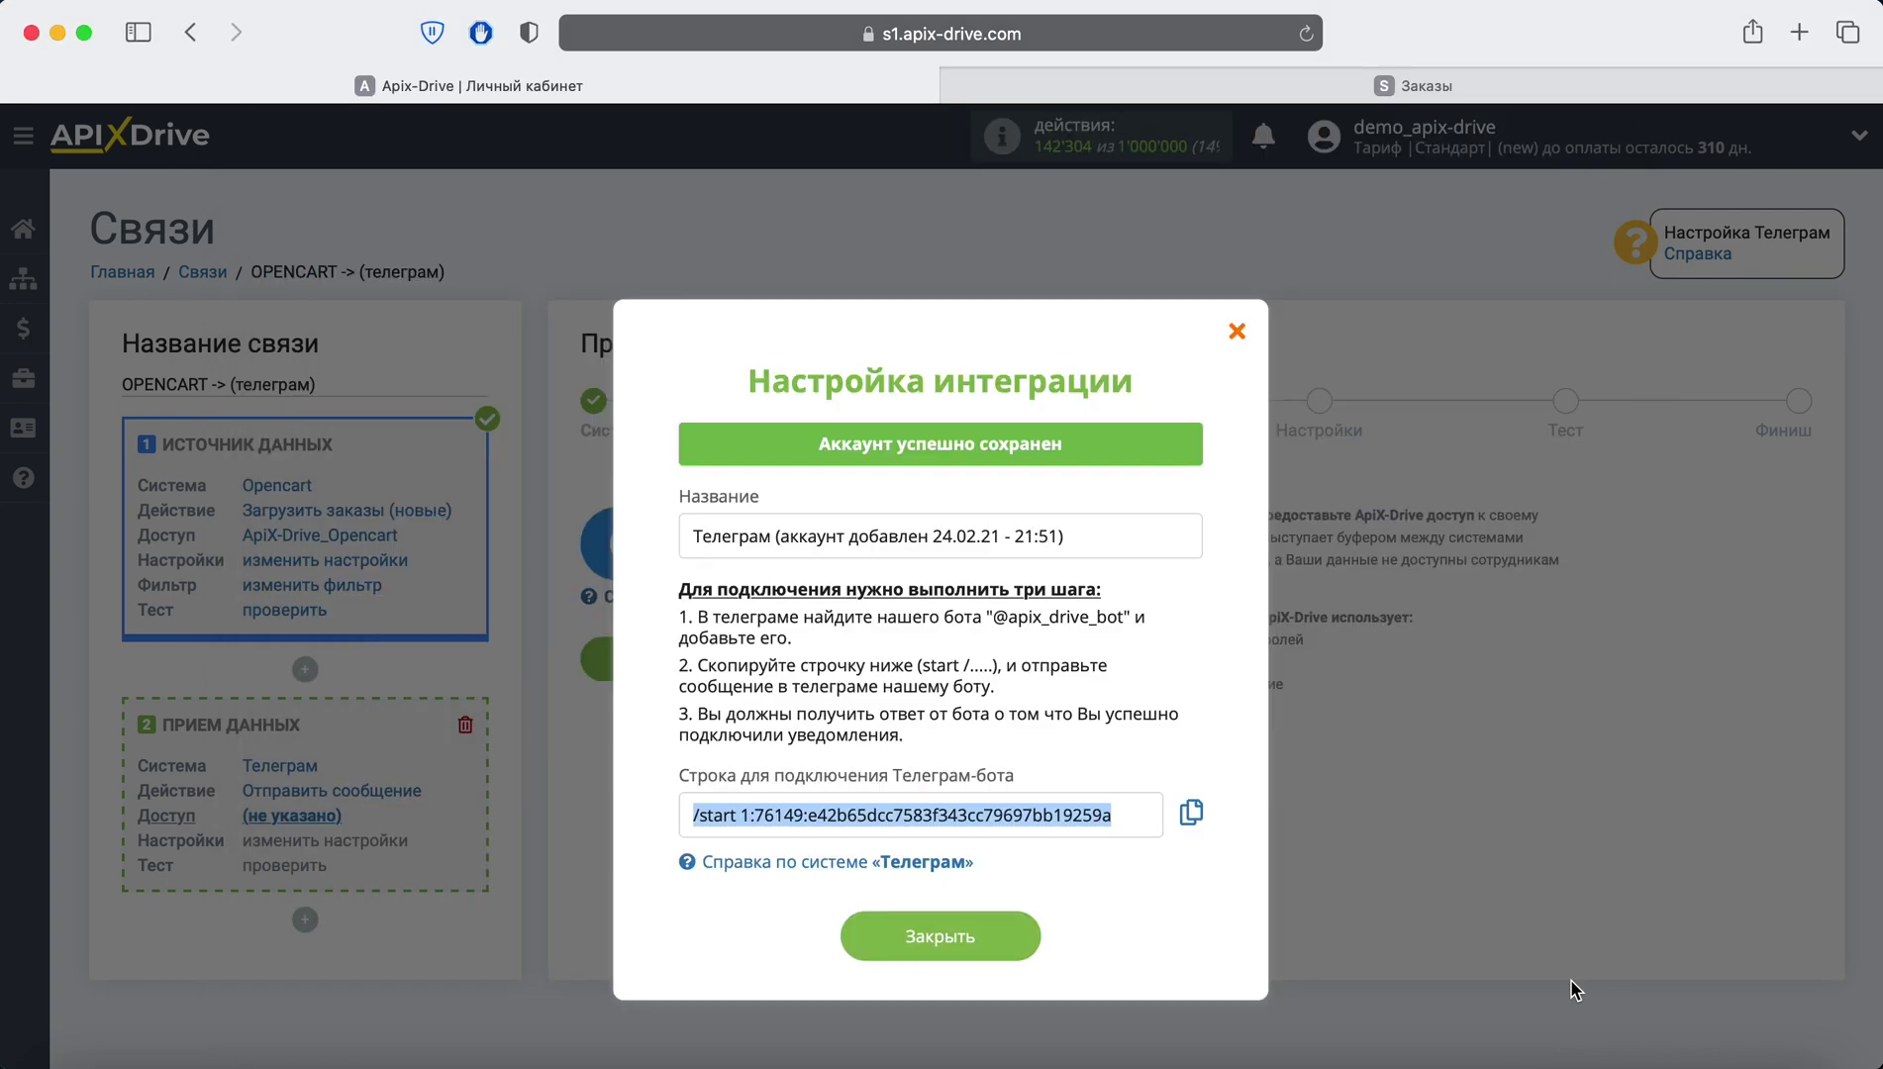
{"action": "left_click", "coordinate": [993, 934]}
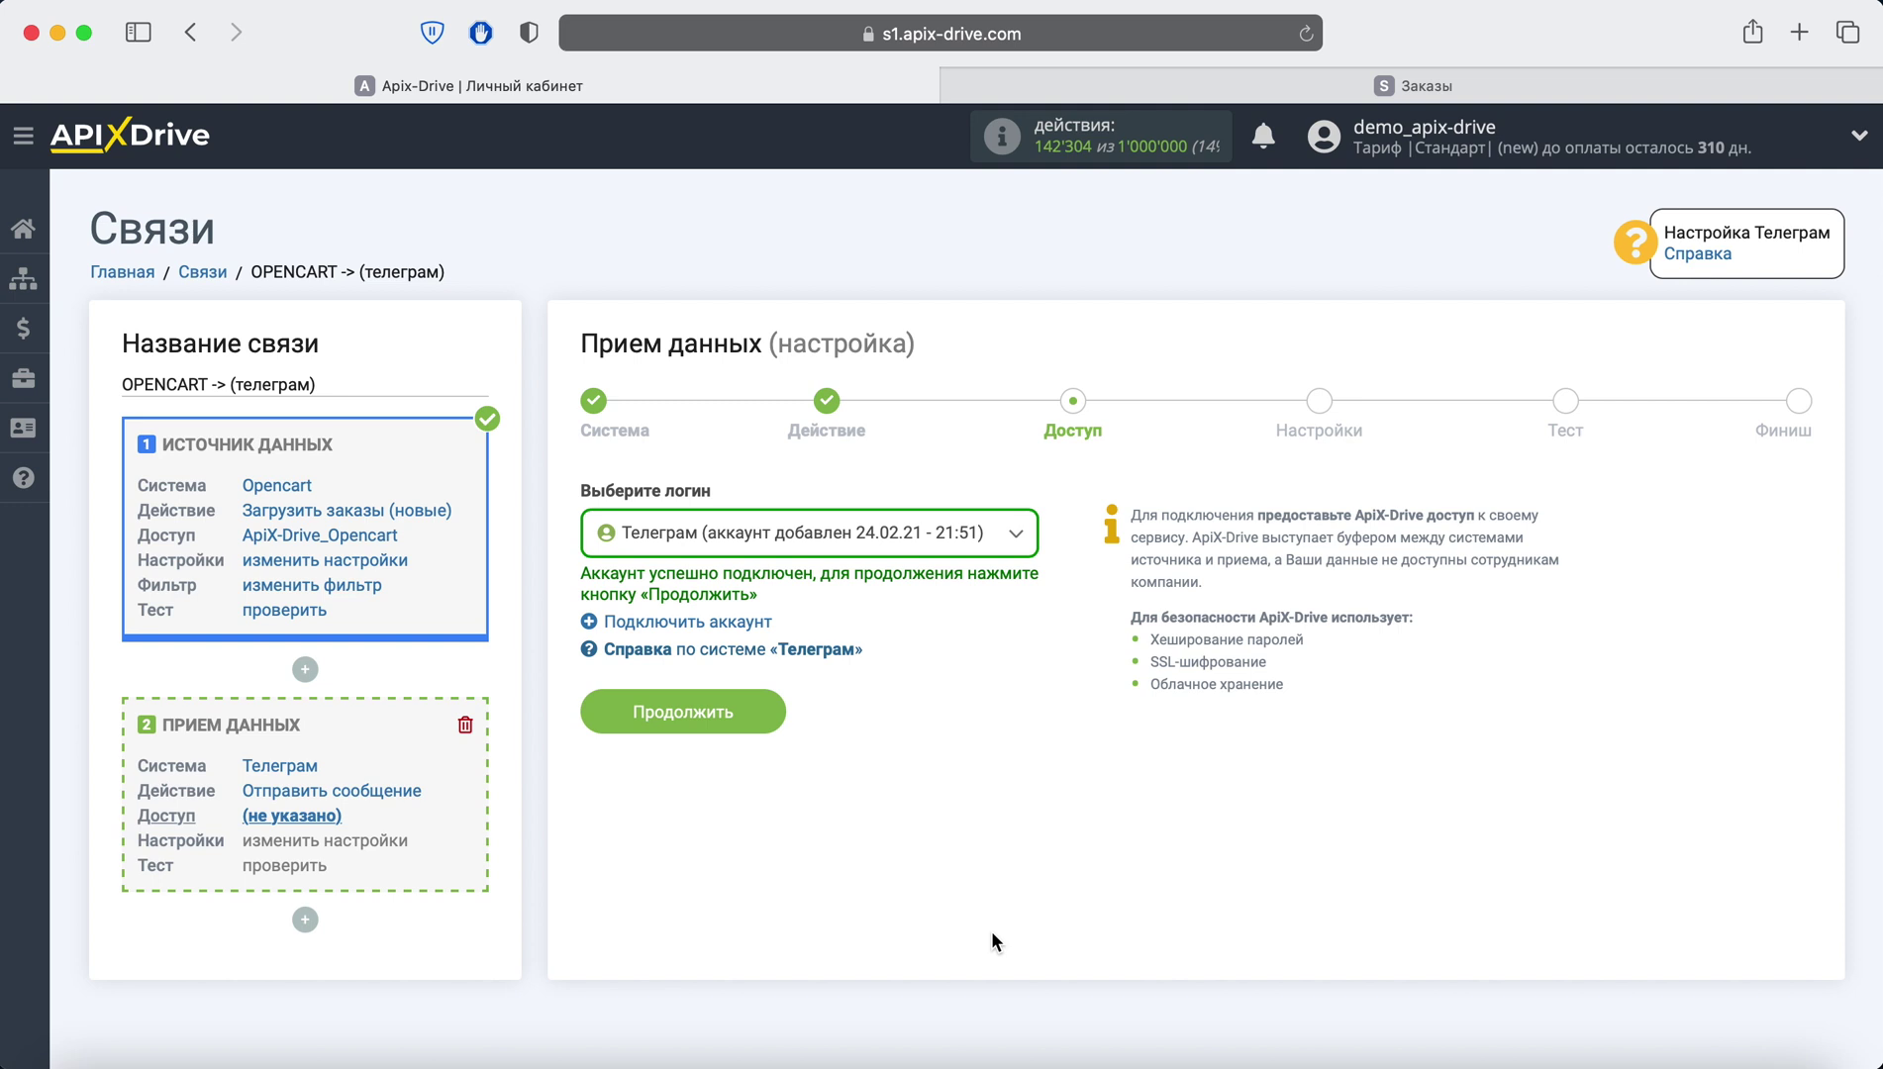
{"action": "left_click", "coordinate": [757, 718]}
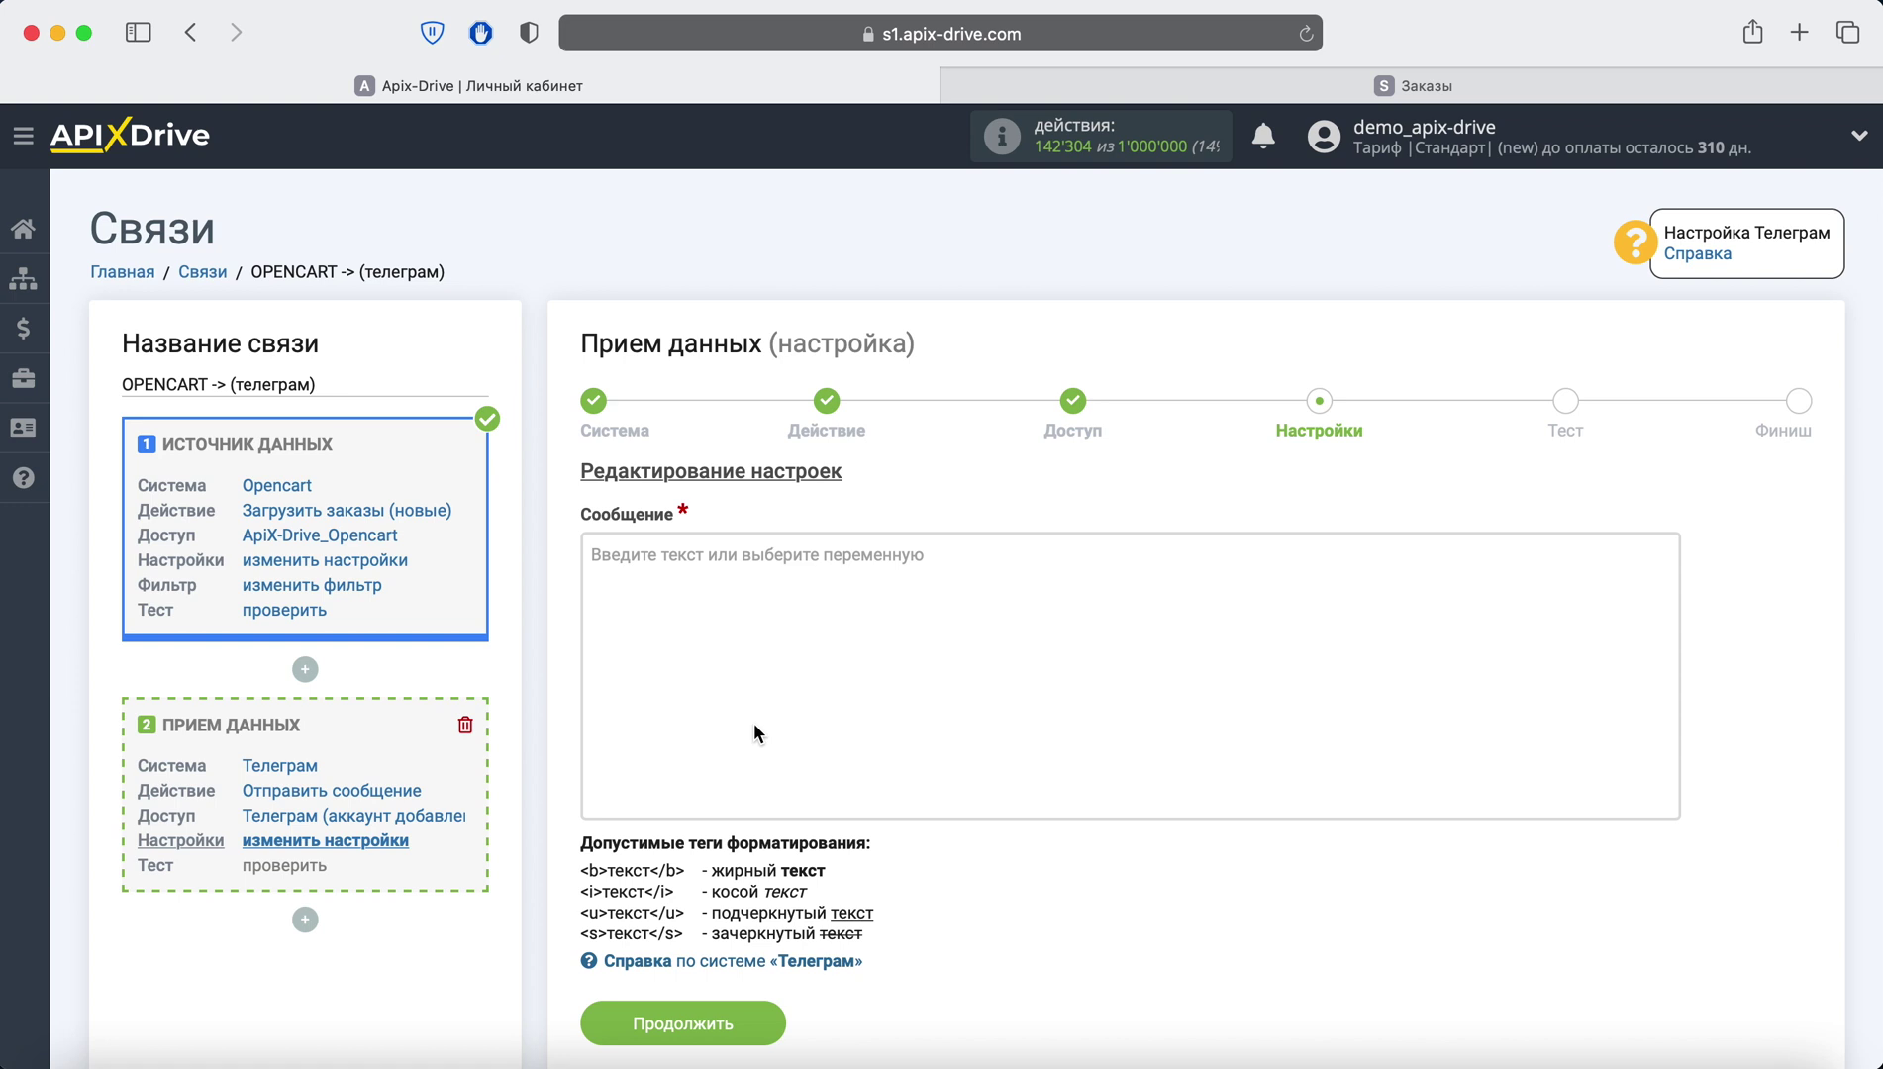
Insert the Opencart date_added variable into the message and put the text "Заказ из Opencart" before it
{"action": "left_click", "coordinate": [680, 587]}
{"action": "scroll", "coordinate": [670, 570], "scroll_direction": "down", "scroll_amount": 5}
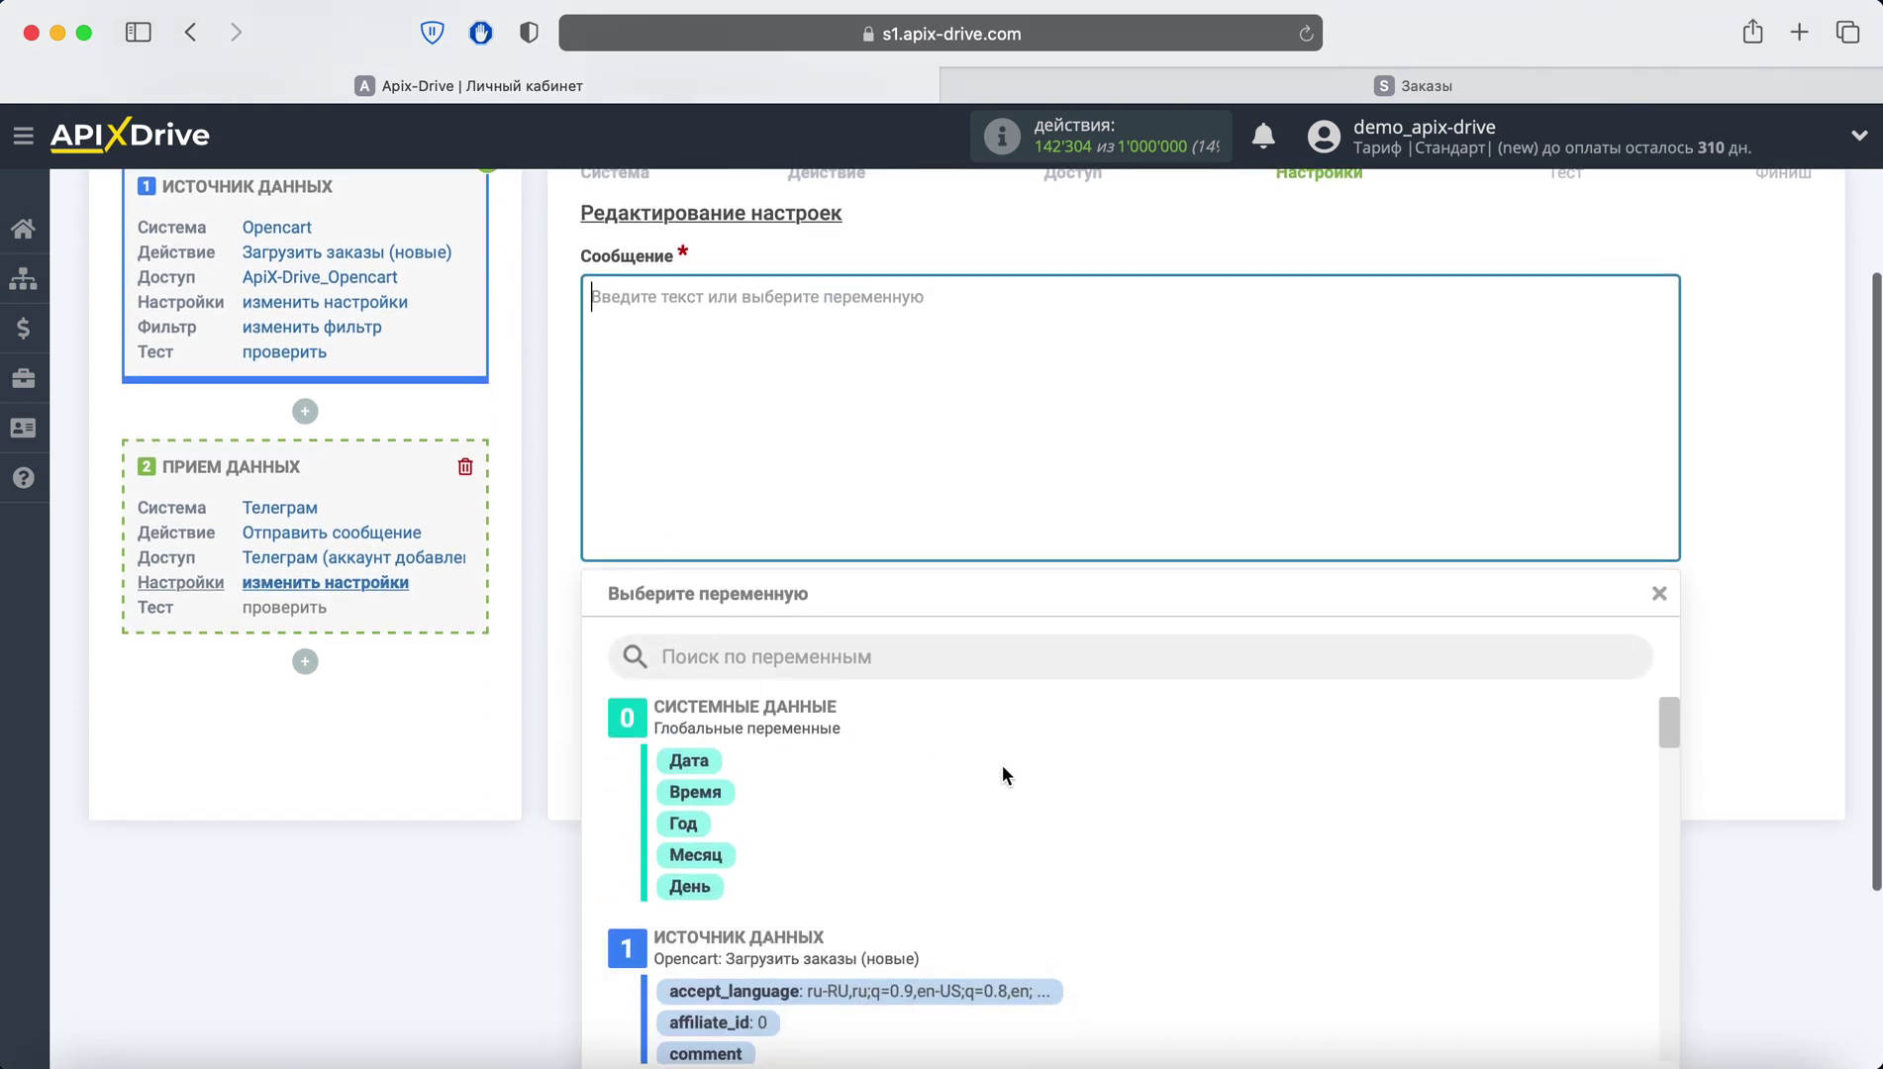
{"action": "scroll", "coordinate": [1003, 767], "scroll_direction": "down", "scroll_amount": 6}
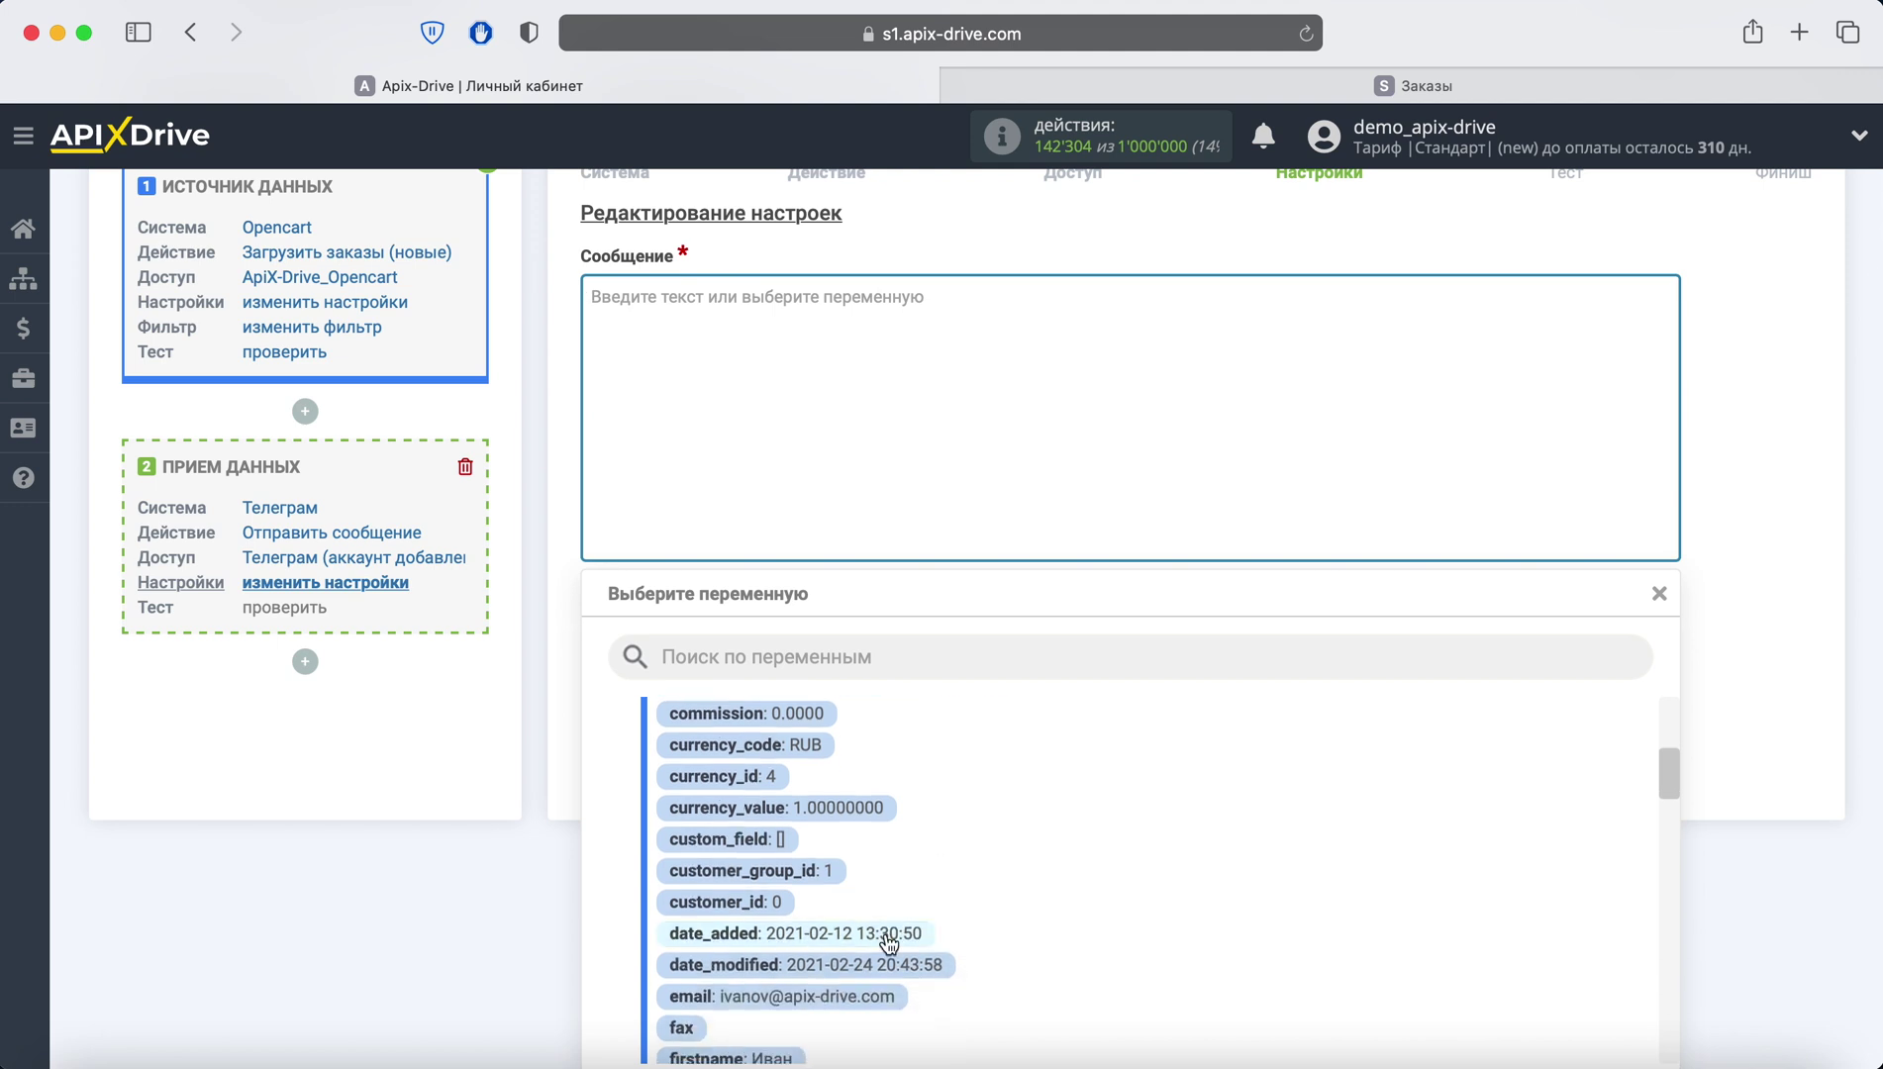
{"action": "left_click", "coordinate": [888, 936]}
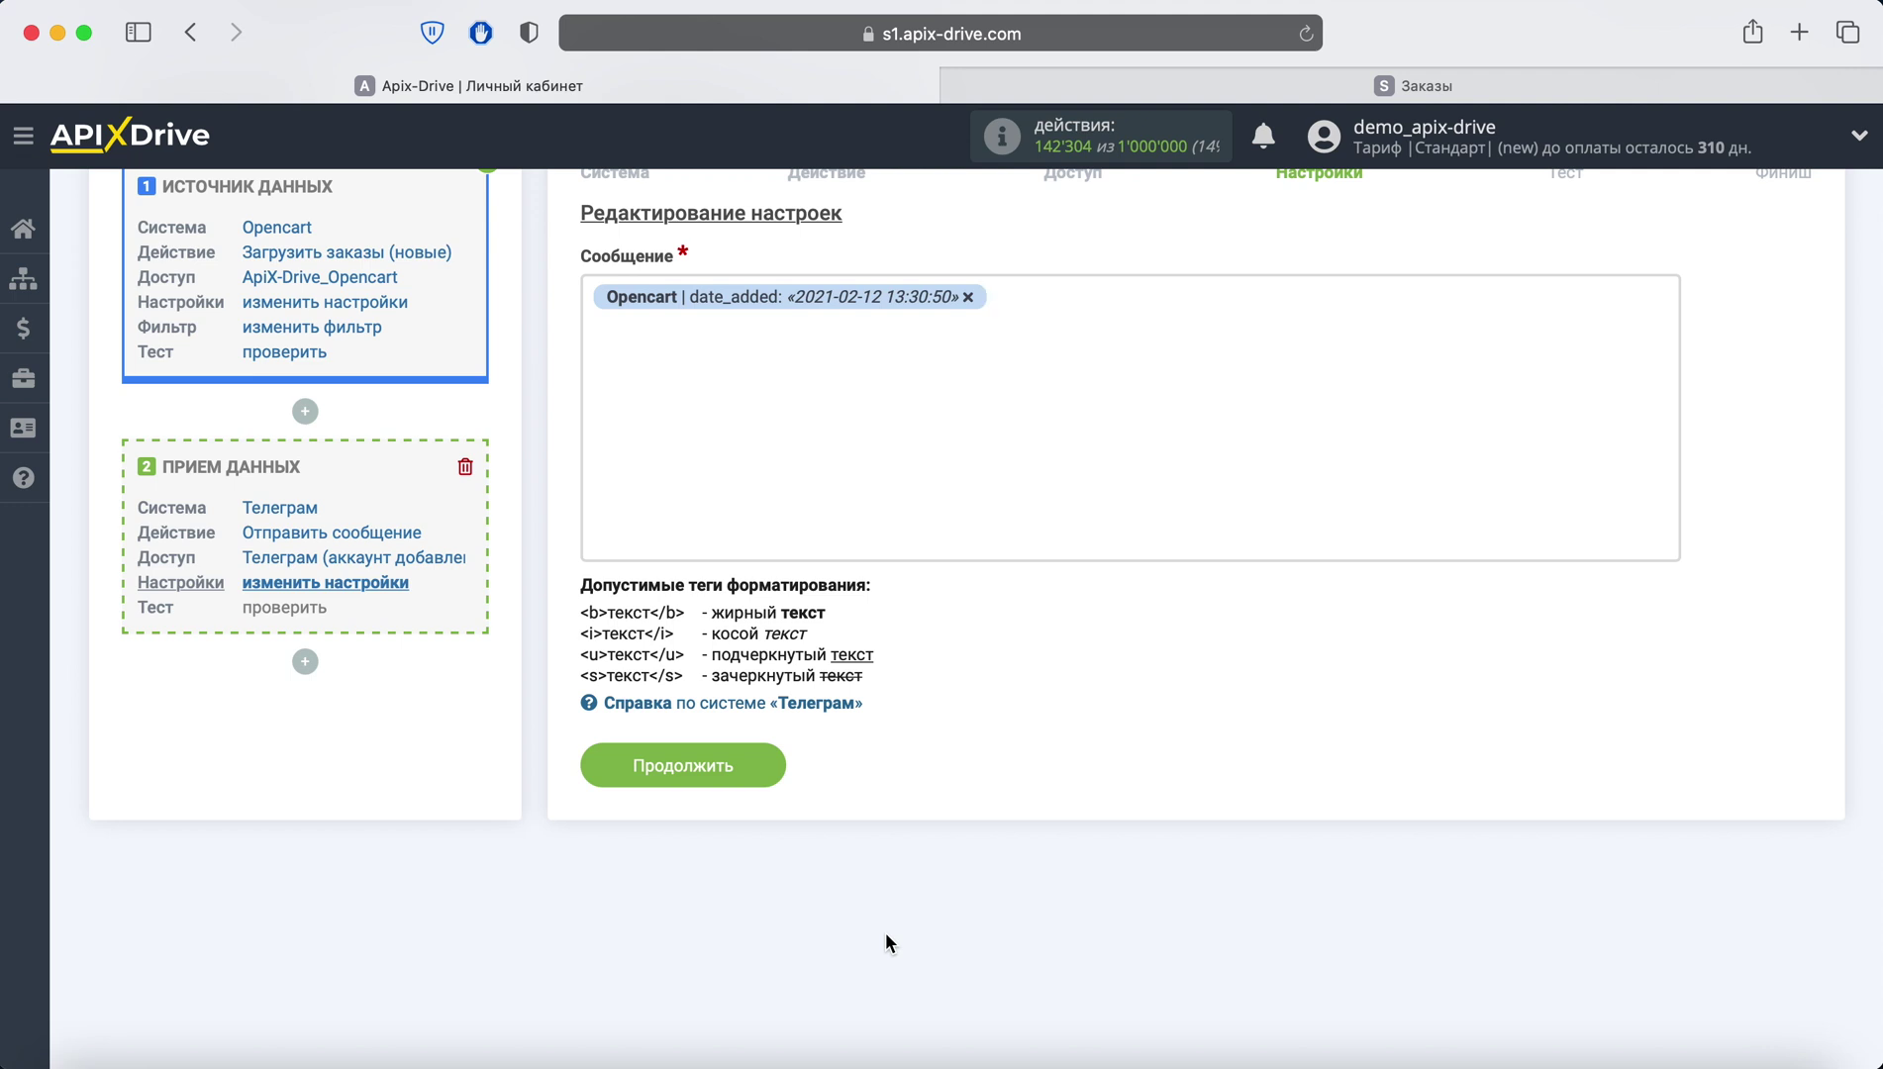
{"action": "left_click", "coordinate": [588, 319]}
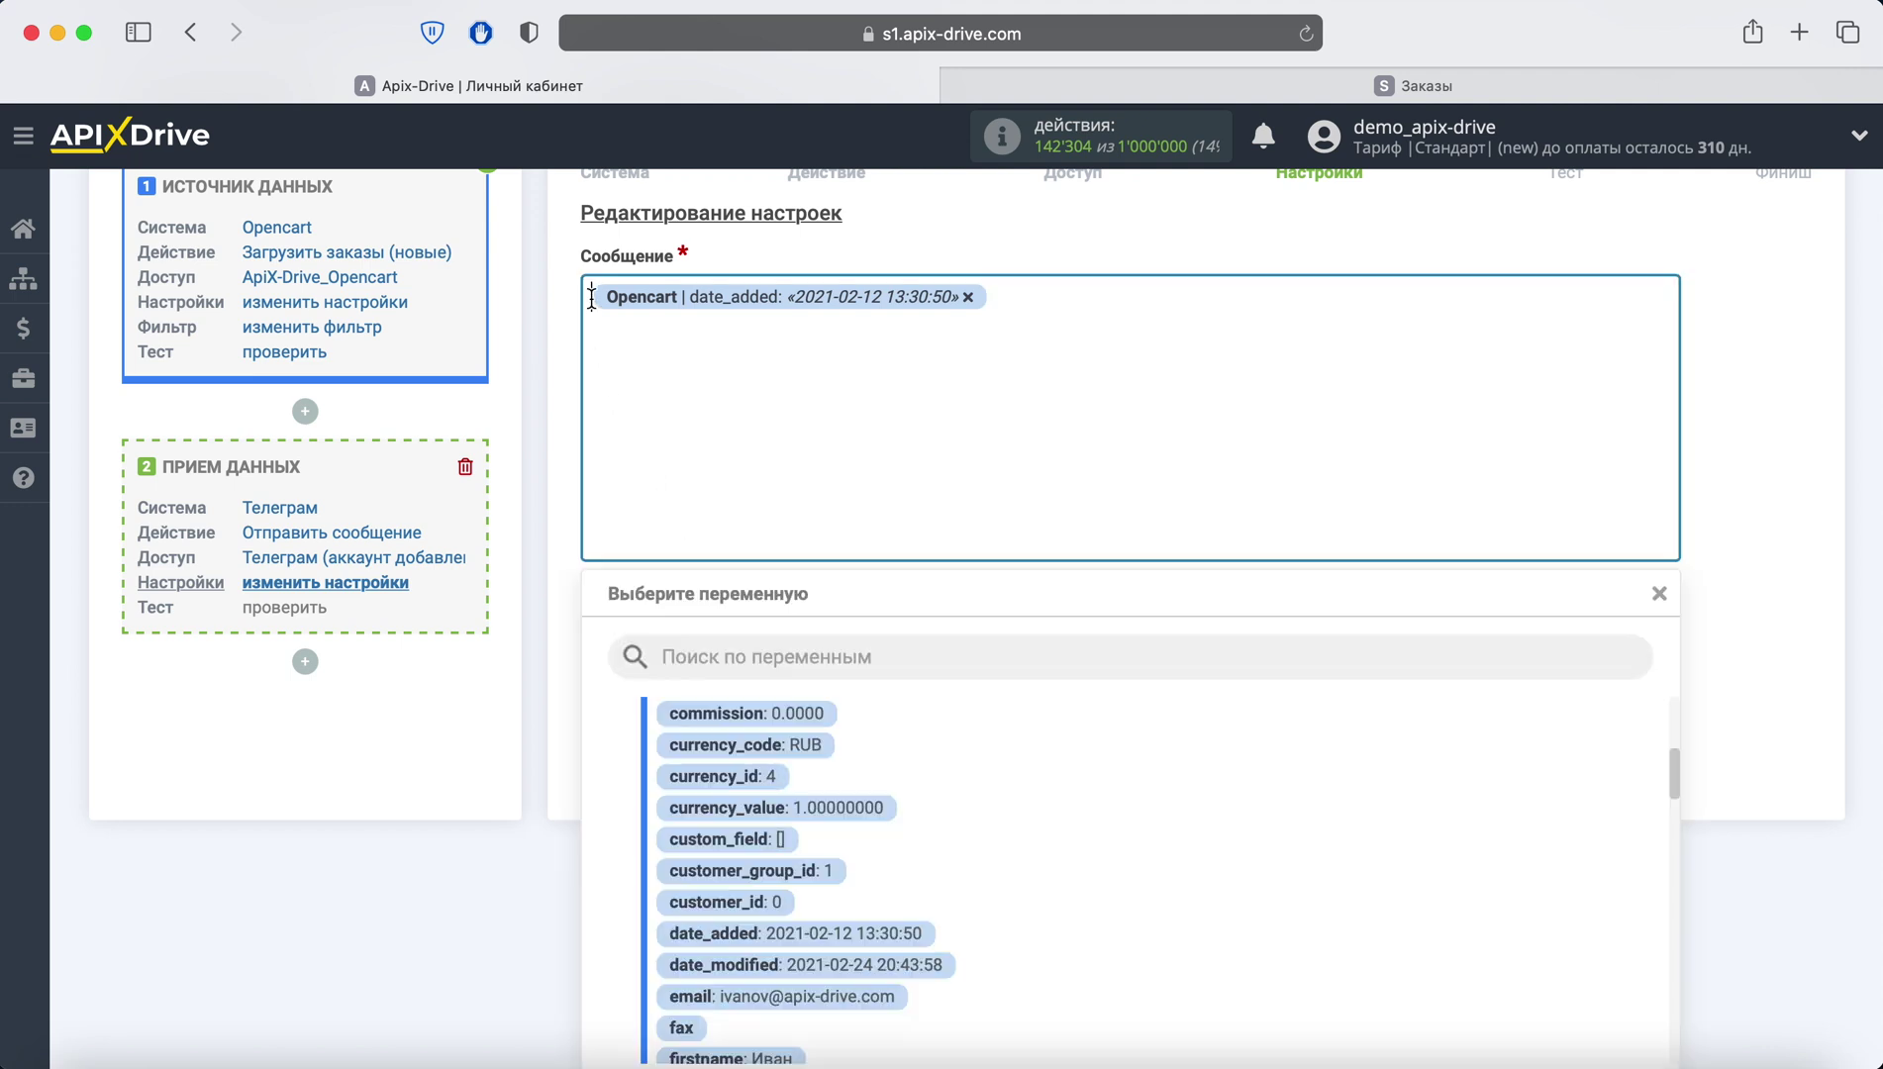
{"action": "type", "text": "Заказ из"}
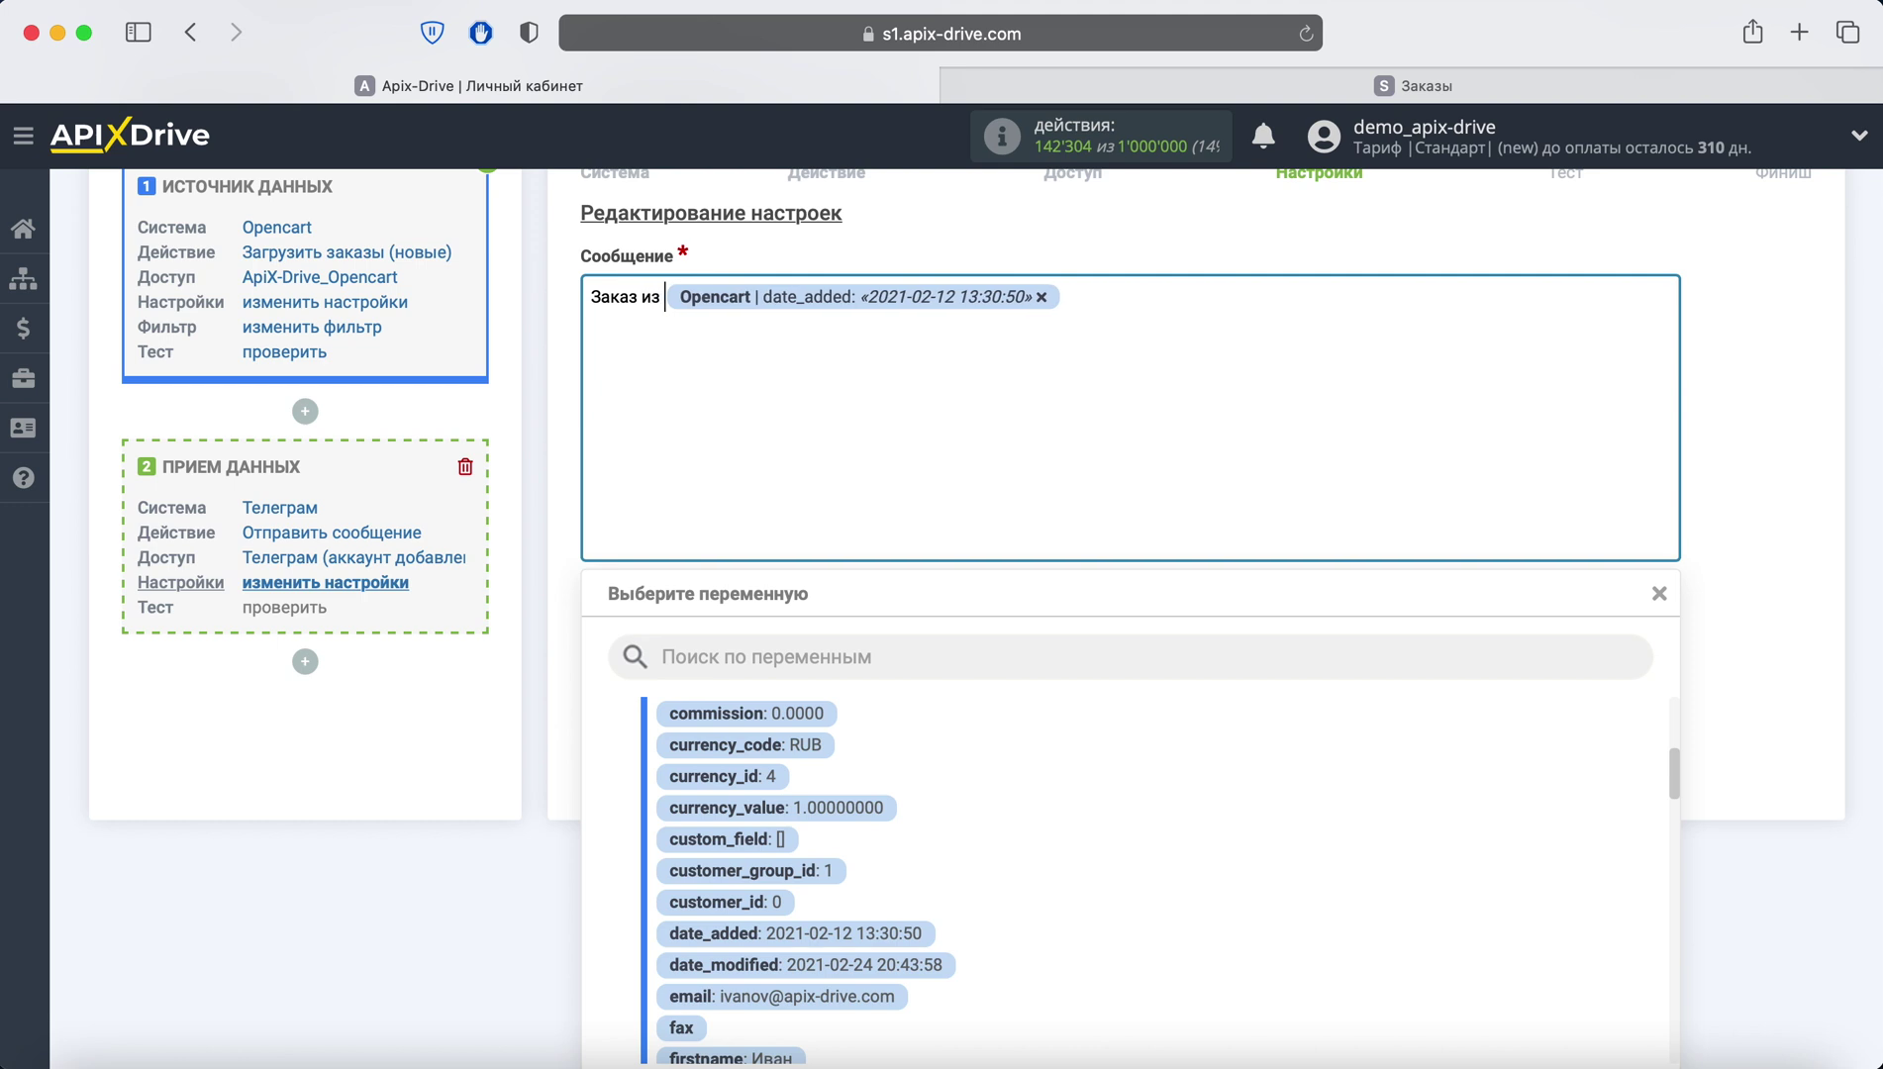
{"action": "type", "text": " Opencart"}
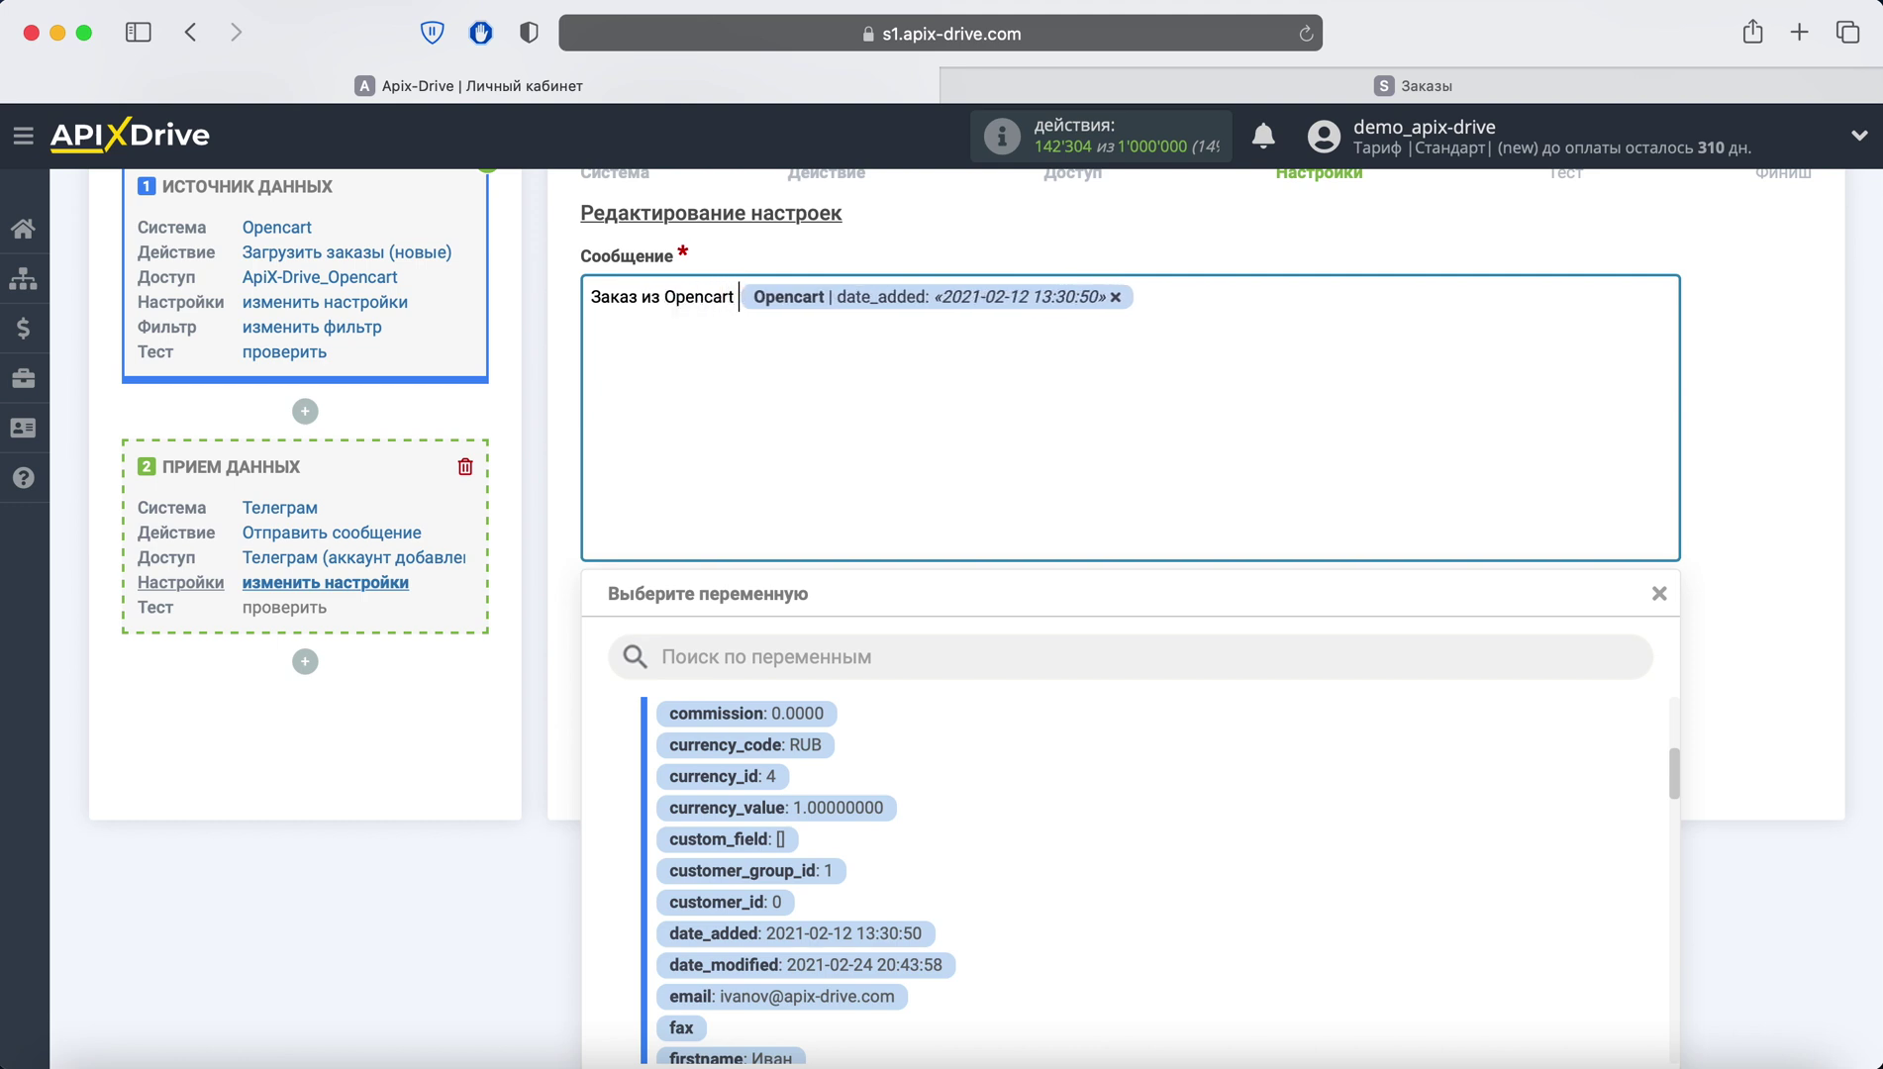
Add a new message line "Имя:" followed by the Opencart firstname variable
{"action": "left_click", "coordinate": [1147, 298]}
{"action": "key", "text": "Return"}
{"action": "type", "text": "Имя:"}
{"action": "scroll", "coordinate": [1095, 835], "scroll_direction": "down", "scroll_amount": 5}
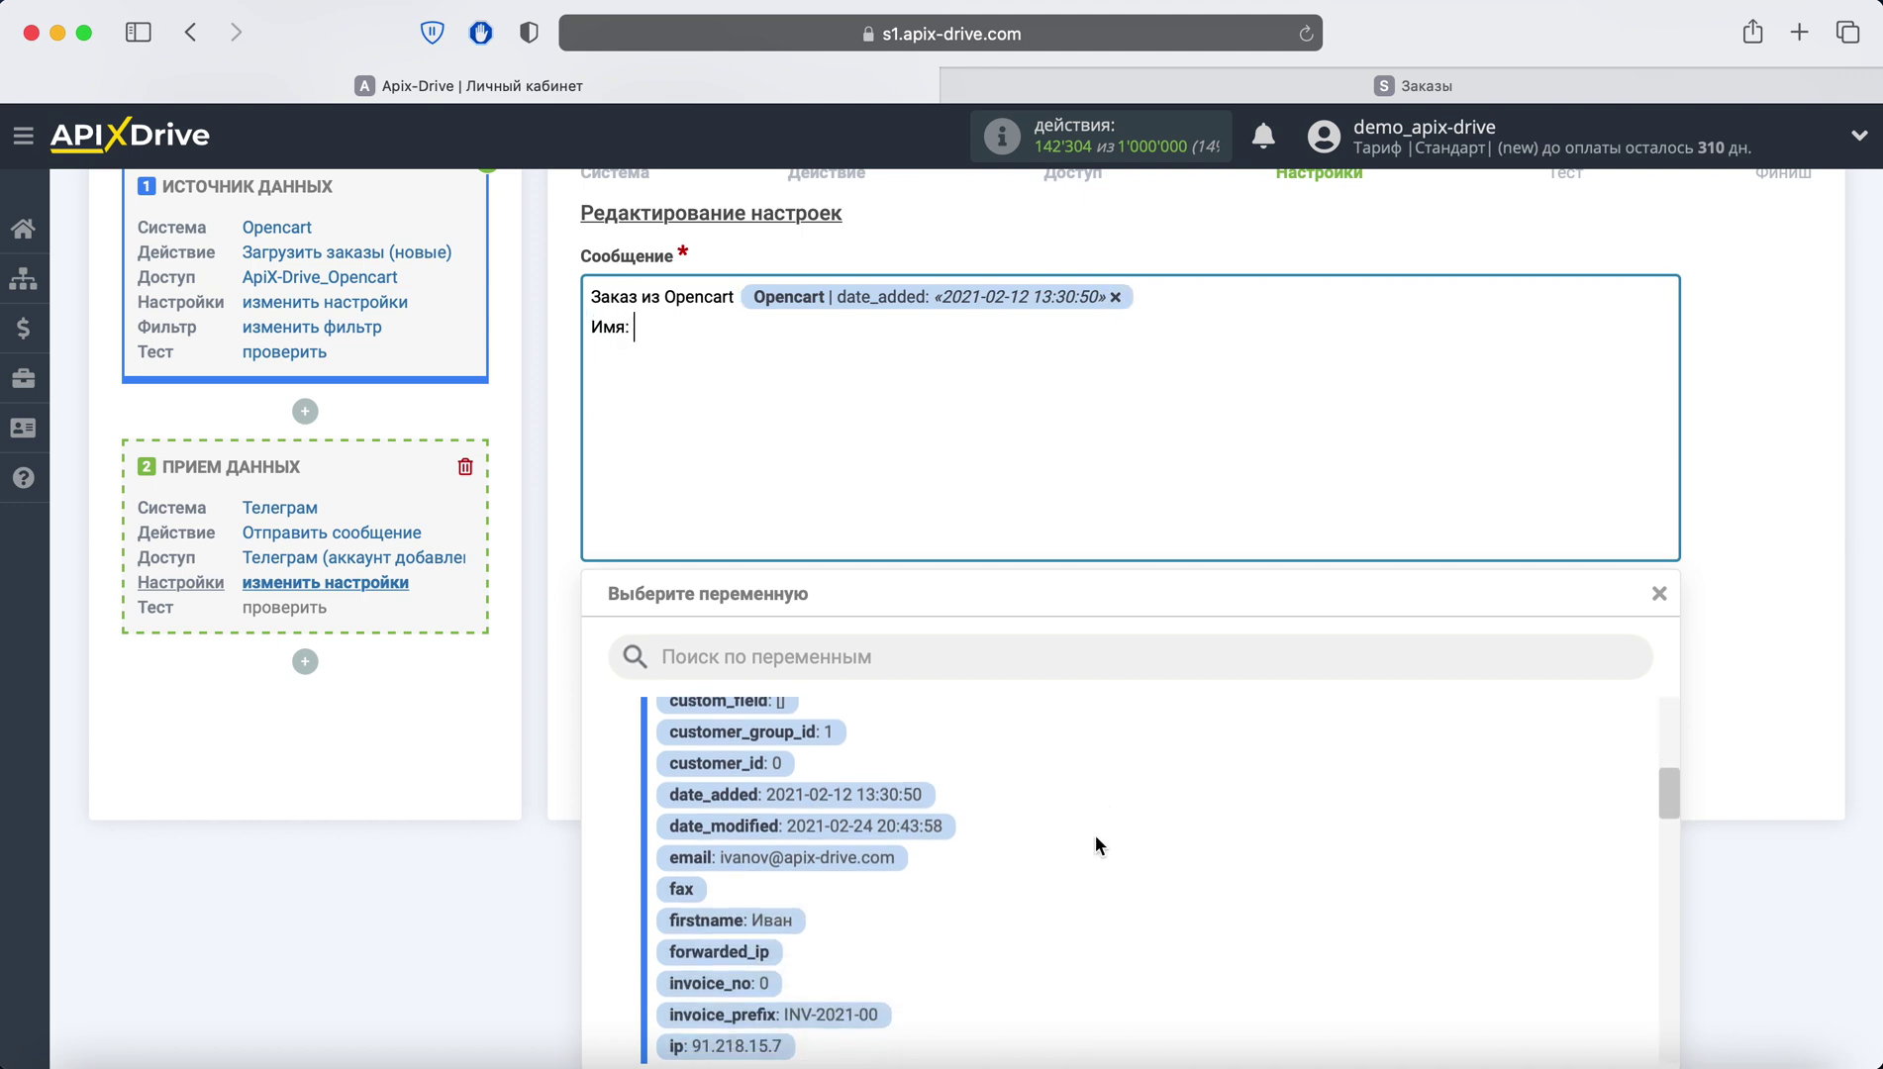
{"action": "left_click", "coordinate": [752, 831]}
Add a new message line "Фамилия:" followed by the Opencart lastname variable
{"action": "key", "text": "Return"}
{"action": "type", "text": "Фа"}
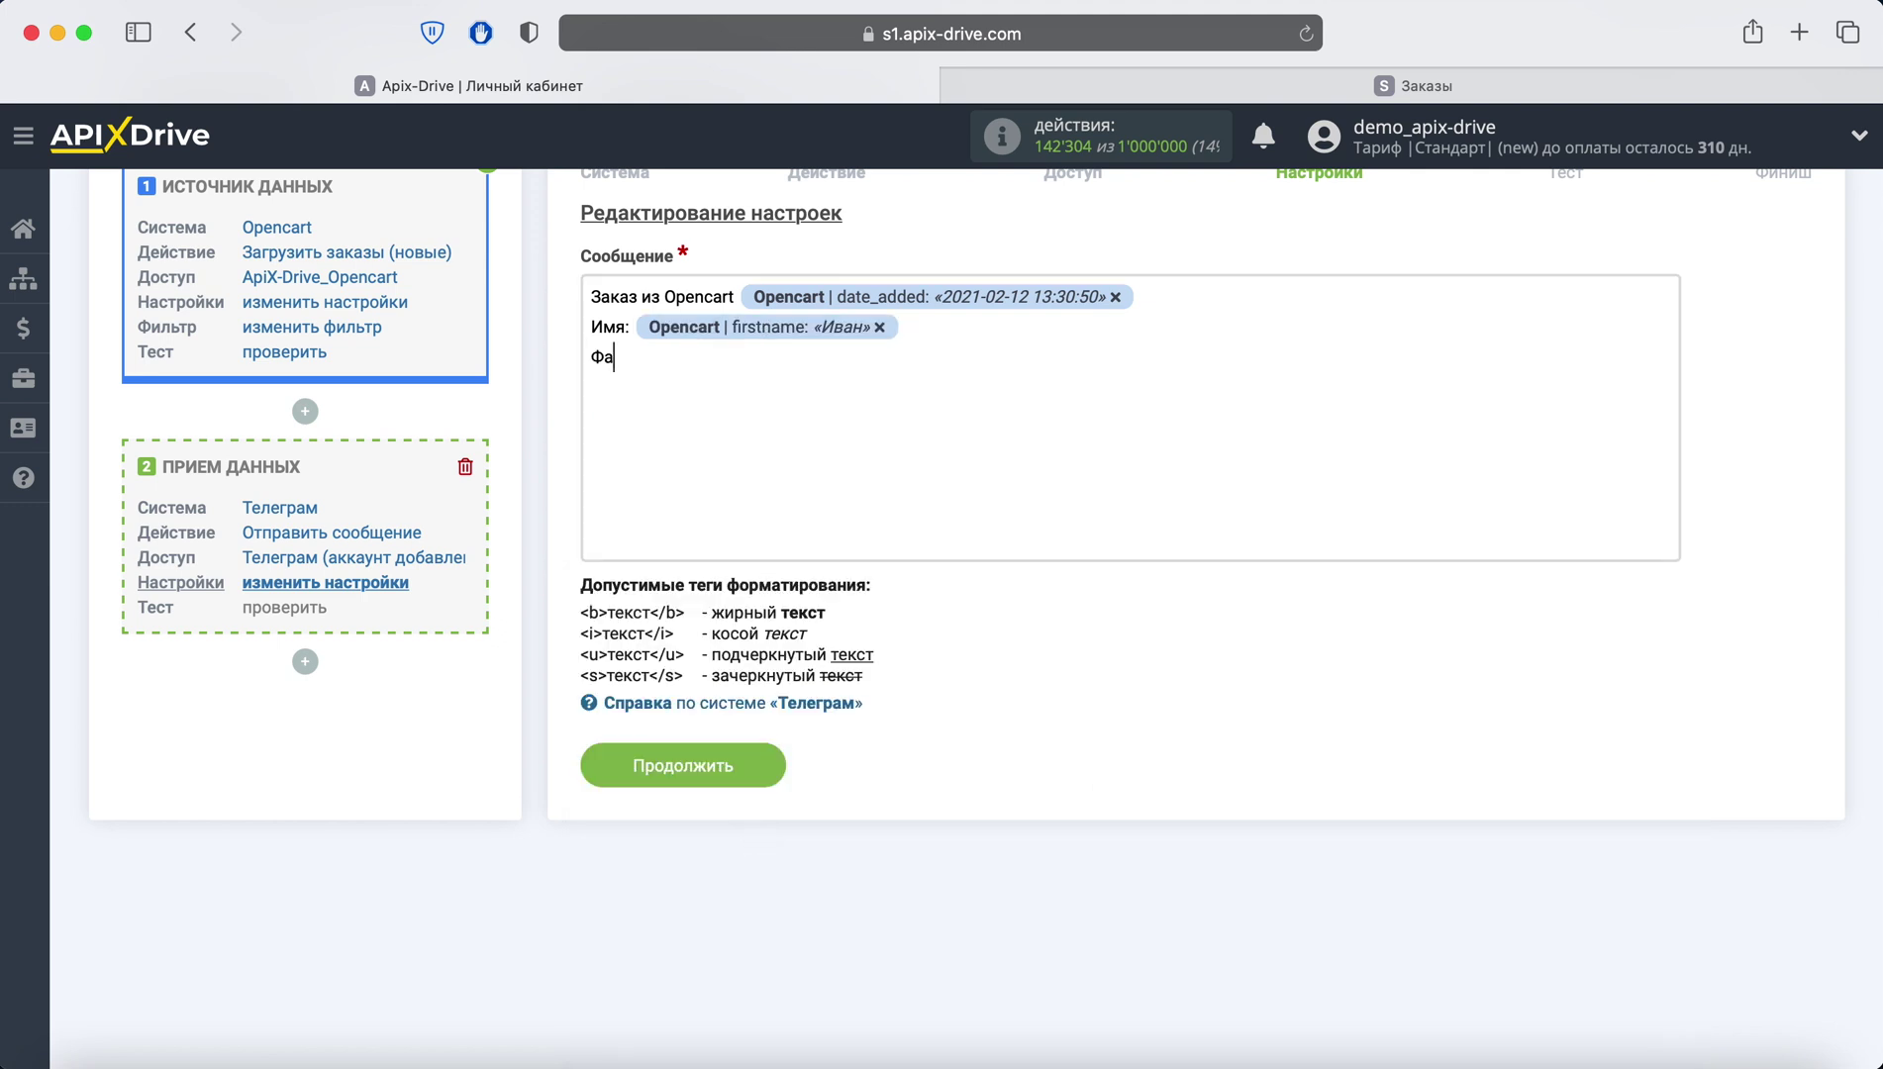
{"action": "type", "text": "милия:"}
{"action": "scroll", "coordinate": [756, 746], "scroll_direction": "down", "scroll_amount": 1}
{"action": "left_click", "coordinate": [700, 369]}
{"action": "scroll", "coordinate": [1014, 868], "scroll_direction": "down", "scroll_amount": 5}
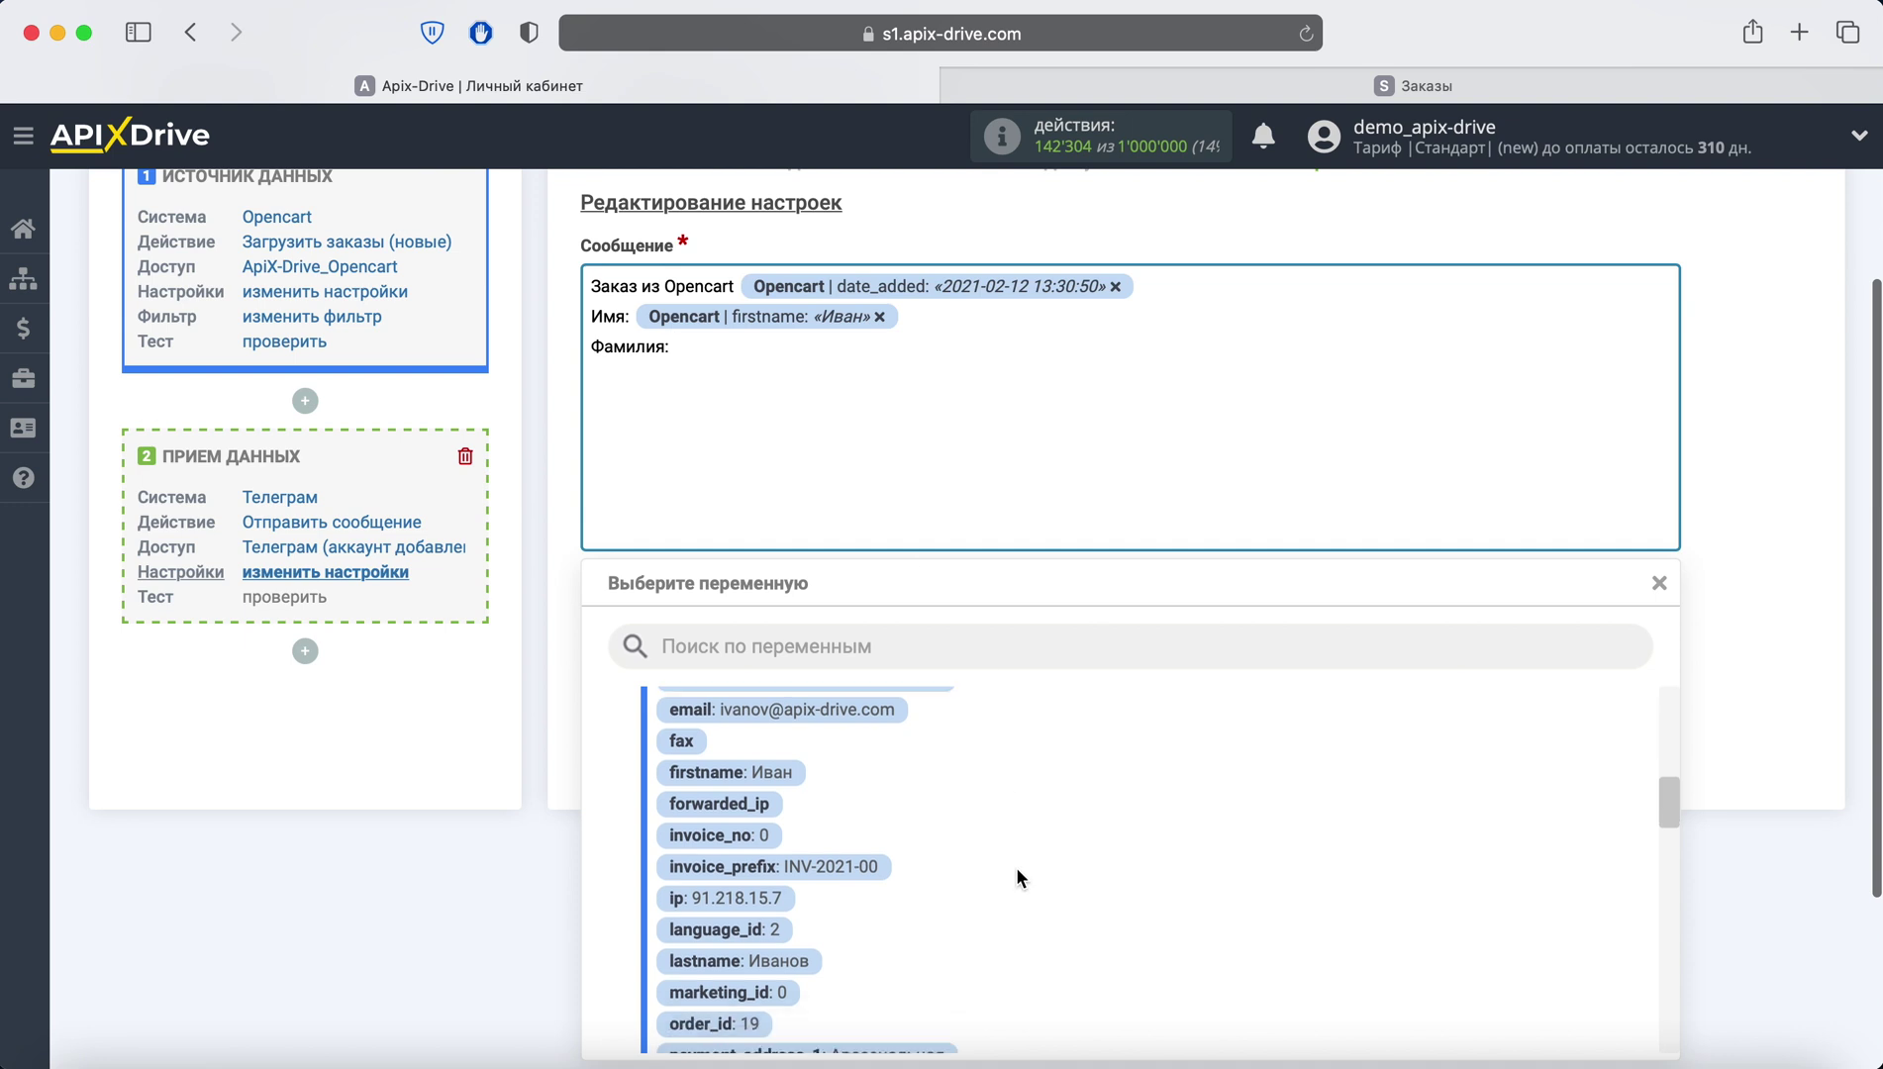
{"action": "left_click", "coordinate": [760, 753]}
Add a new message line "Телефон:" followed by the Opencart telephone variable
{"action": "key", "text": "Return"}
{"action": "type", "text": "Те"}
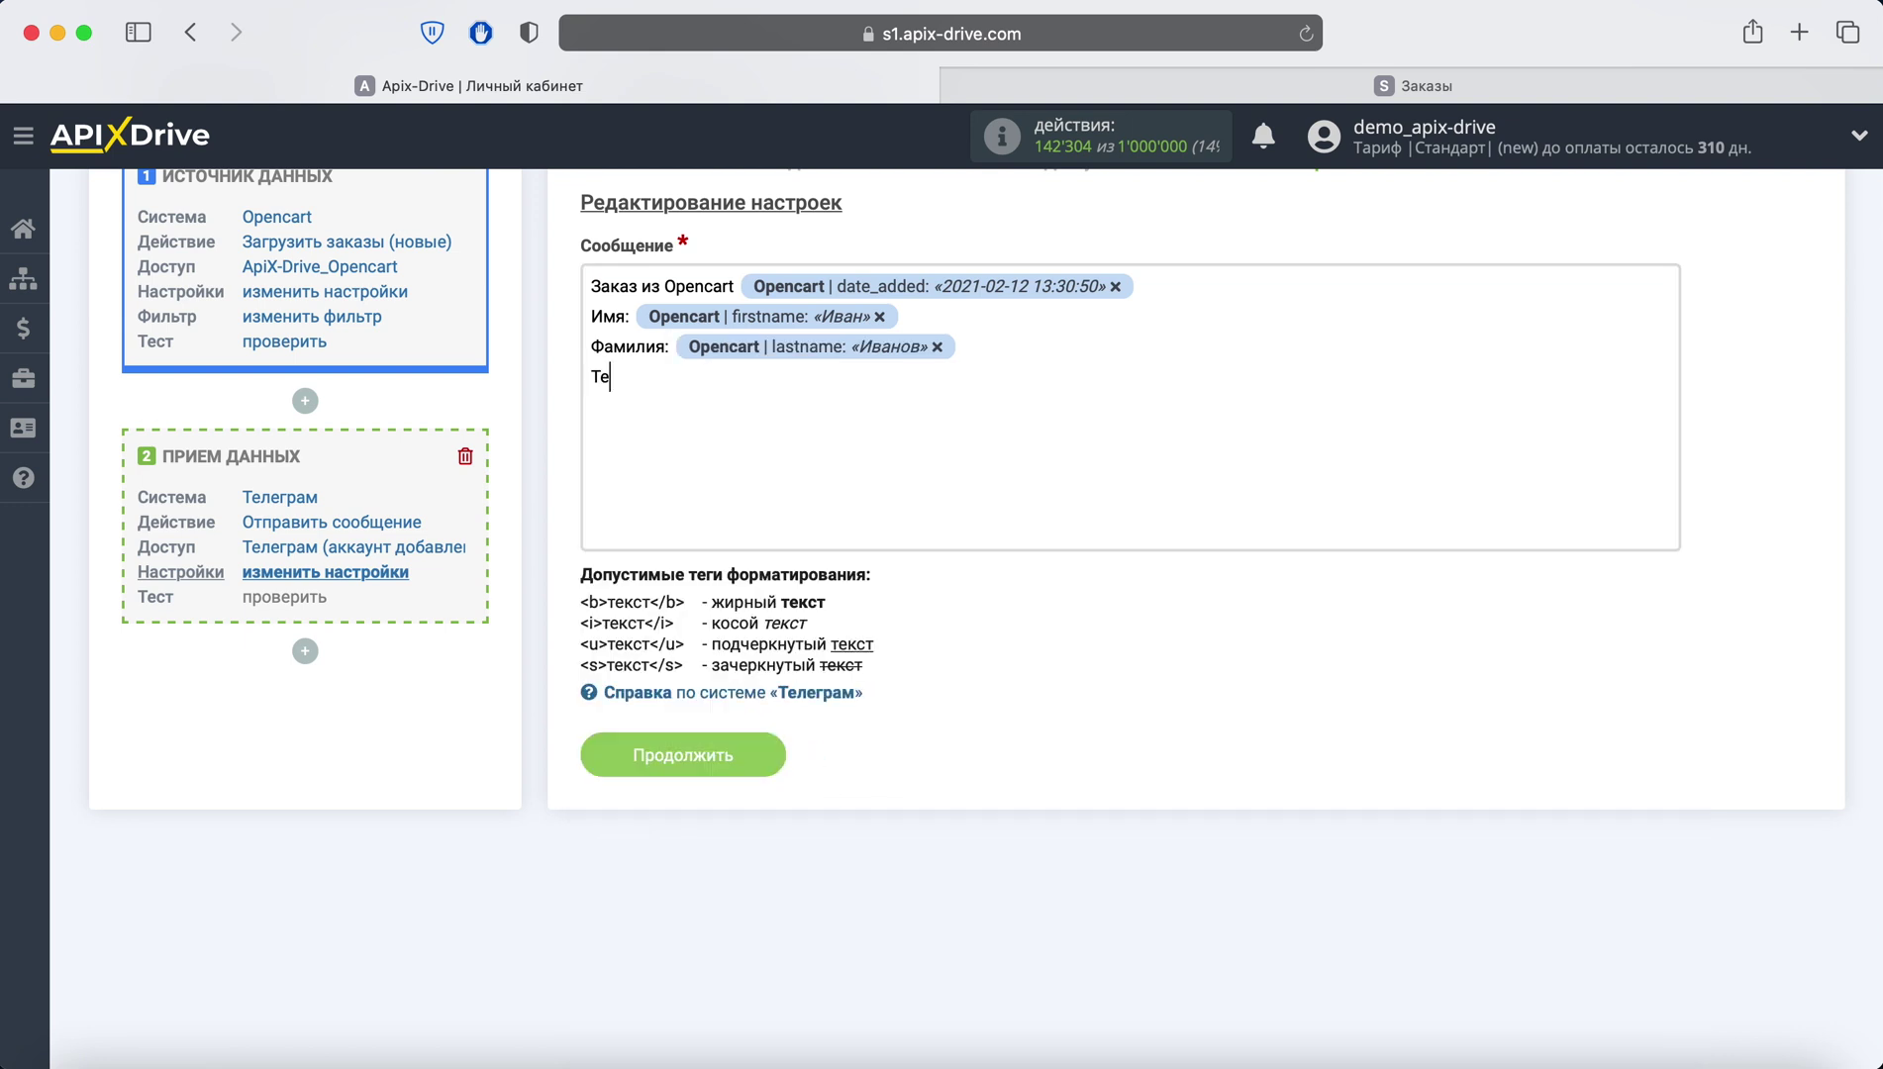
{"action": "type", "text": "лефон:"}
{"action": "left_click", "coordinate": [708, 399]}
{"action": "scroll", "coordinate": [1009, 788], "scroll_direction": "down", "scroll_amount": 10}
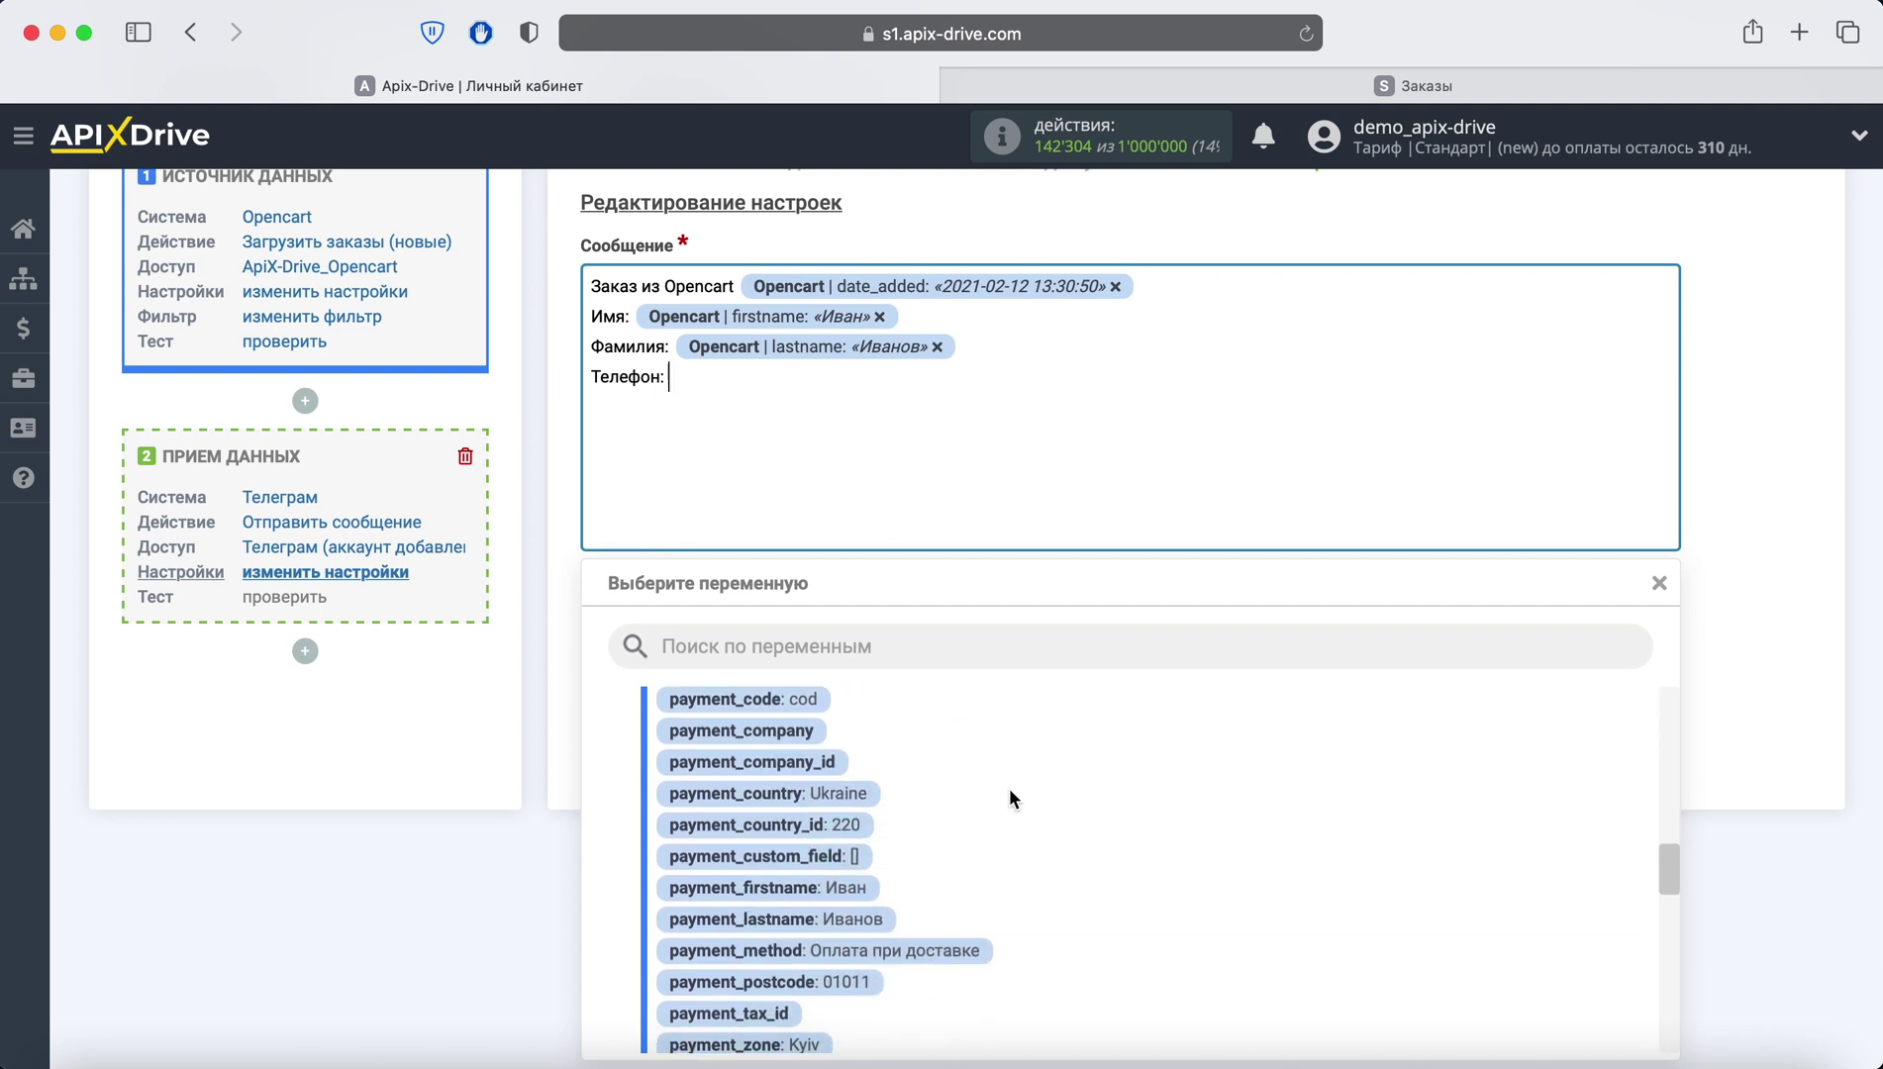
{"action": "scroll", "coordinate": [1008, 788], "scroll_direction": "down", "scroll_amount": 10}
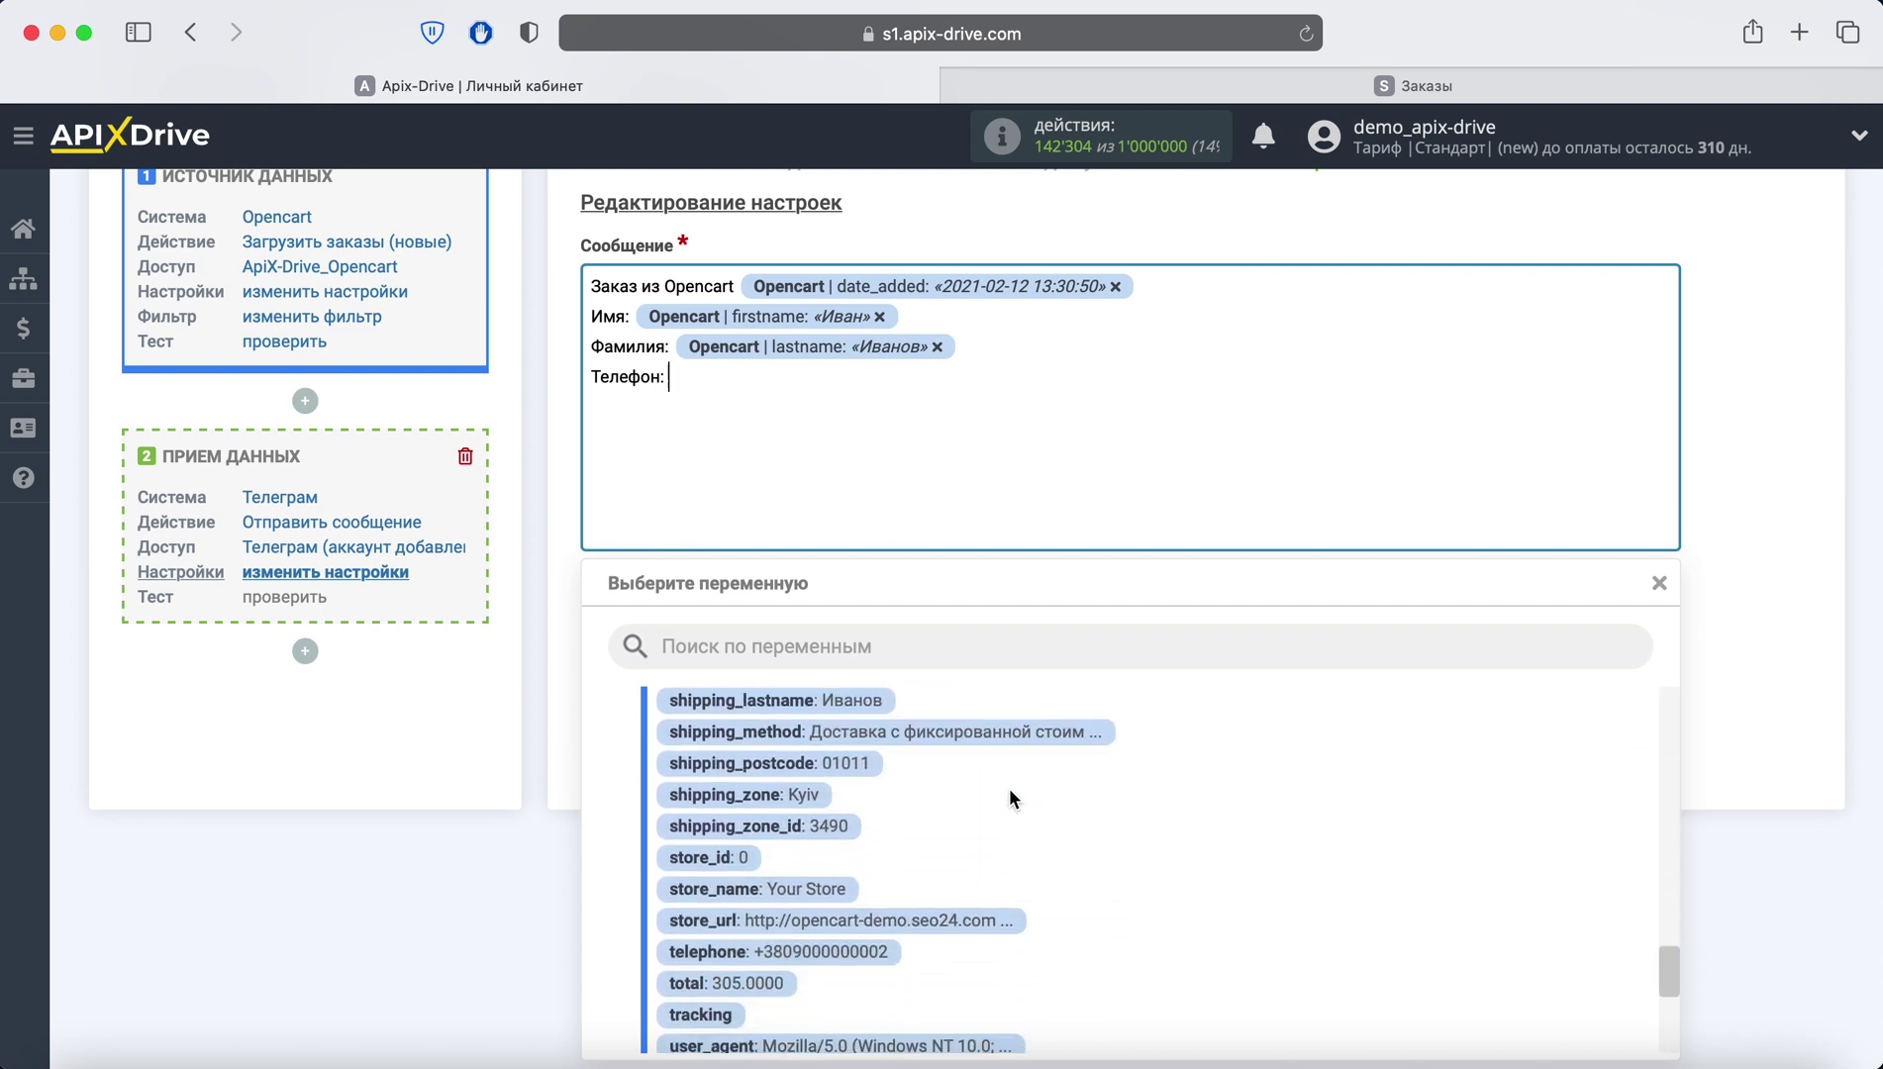
{"action": "left_click", "coordinate": [846, 889]}
Add a new message line "Email:" followed by the Opencart email variable
{"action": "key", "text": "Return"}
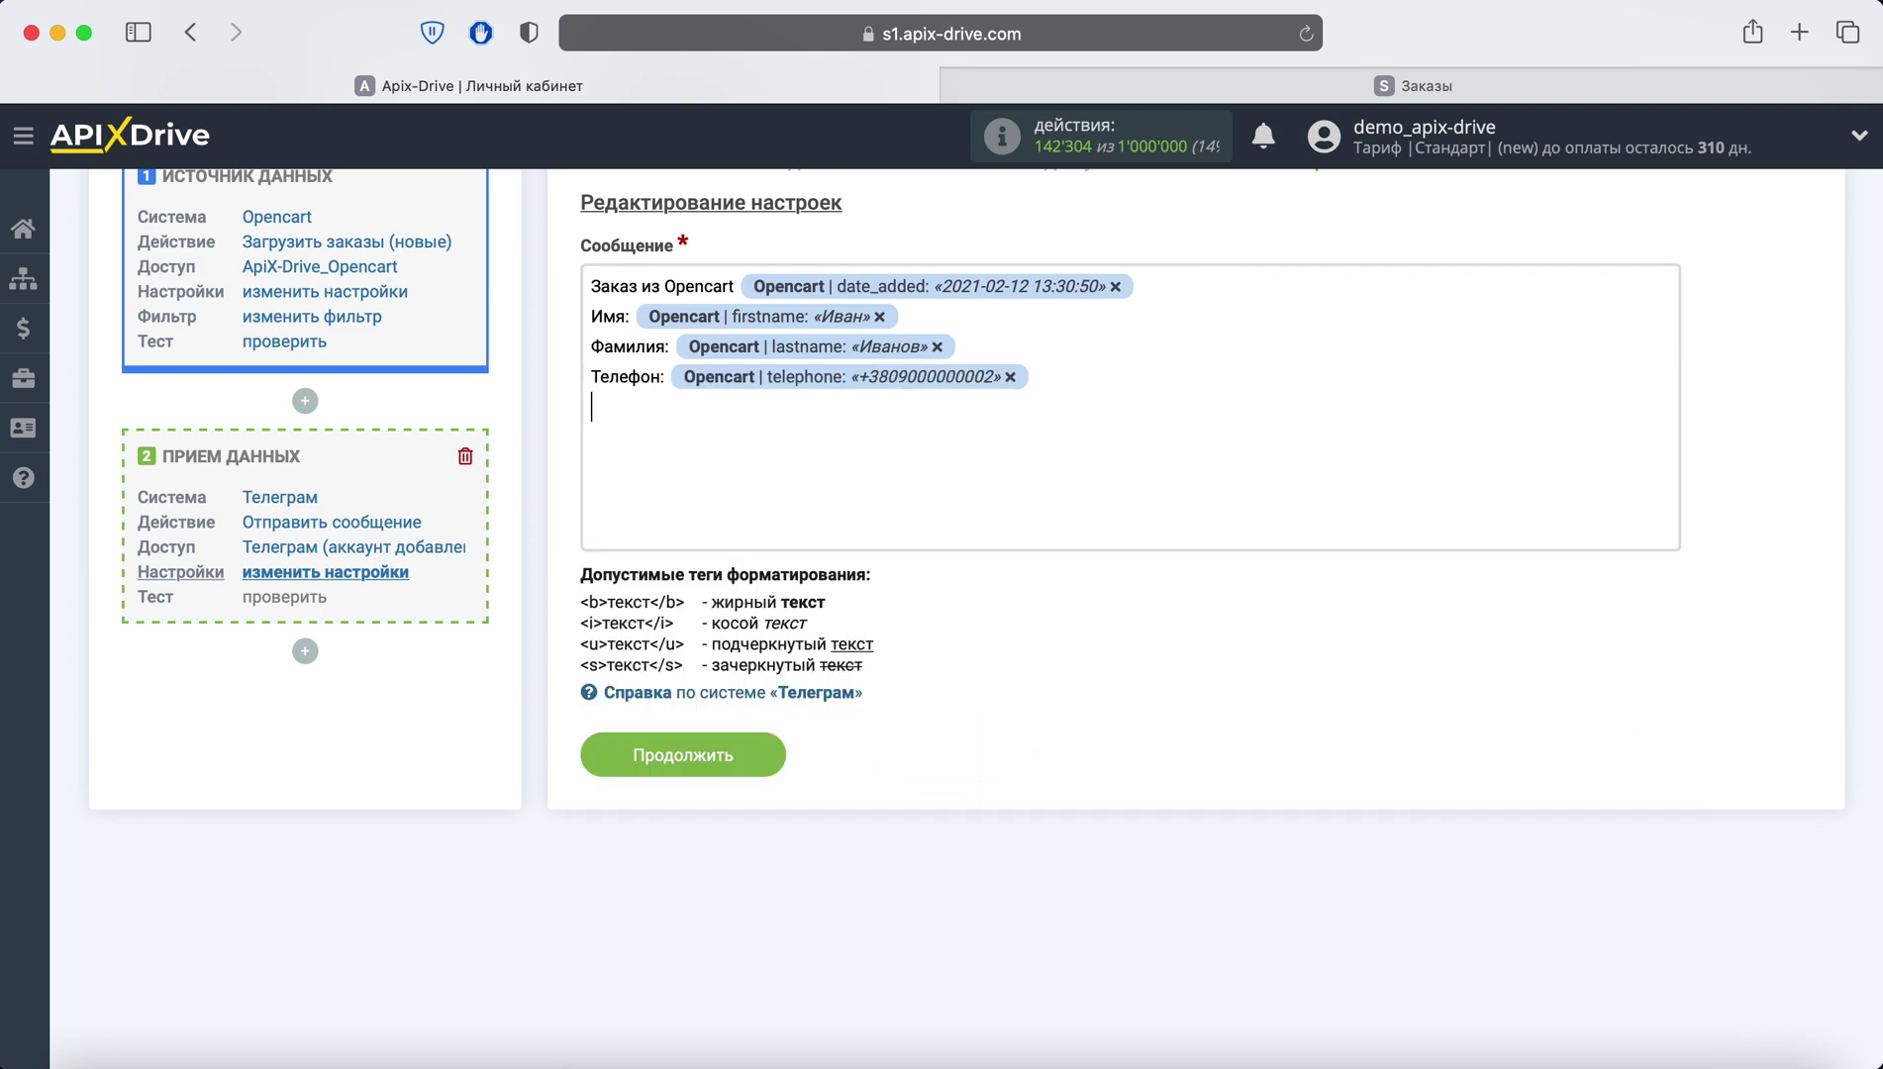
{"action": "type", "text": "Email:"}
{"action": "left_click", "coordinate": [735, 405]}
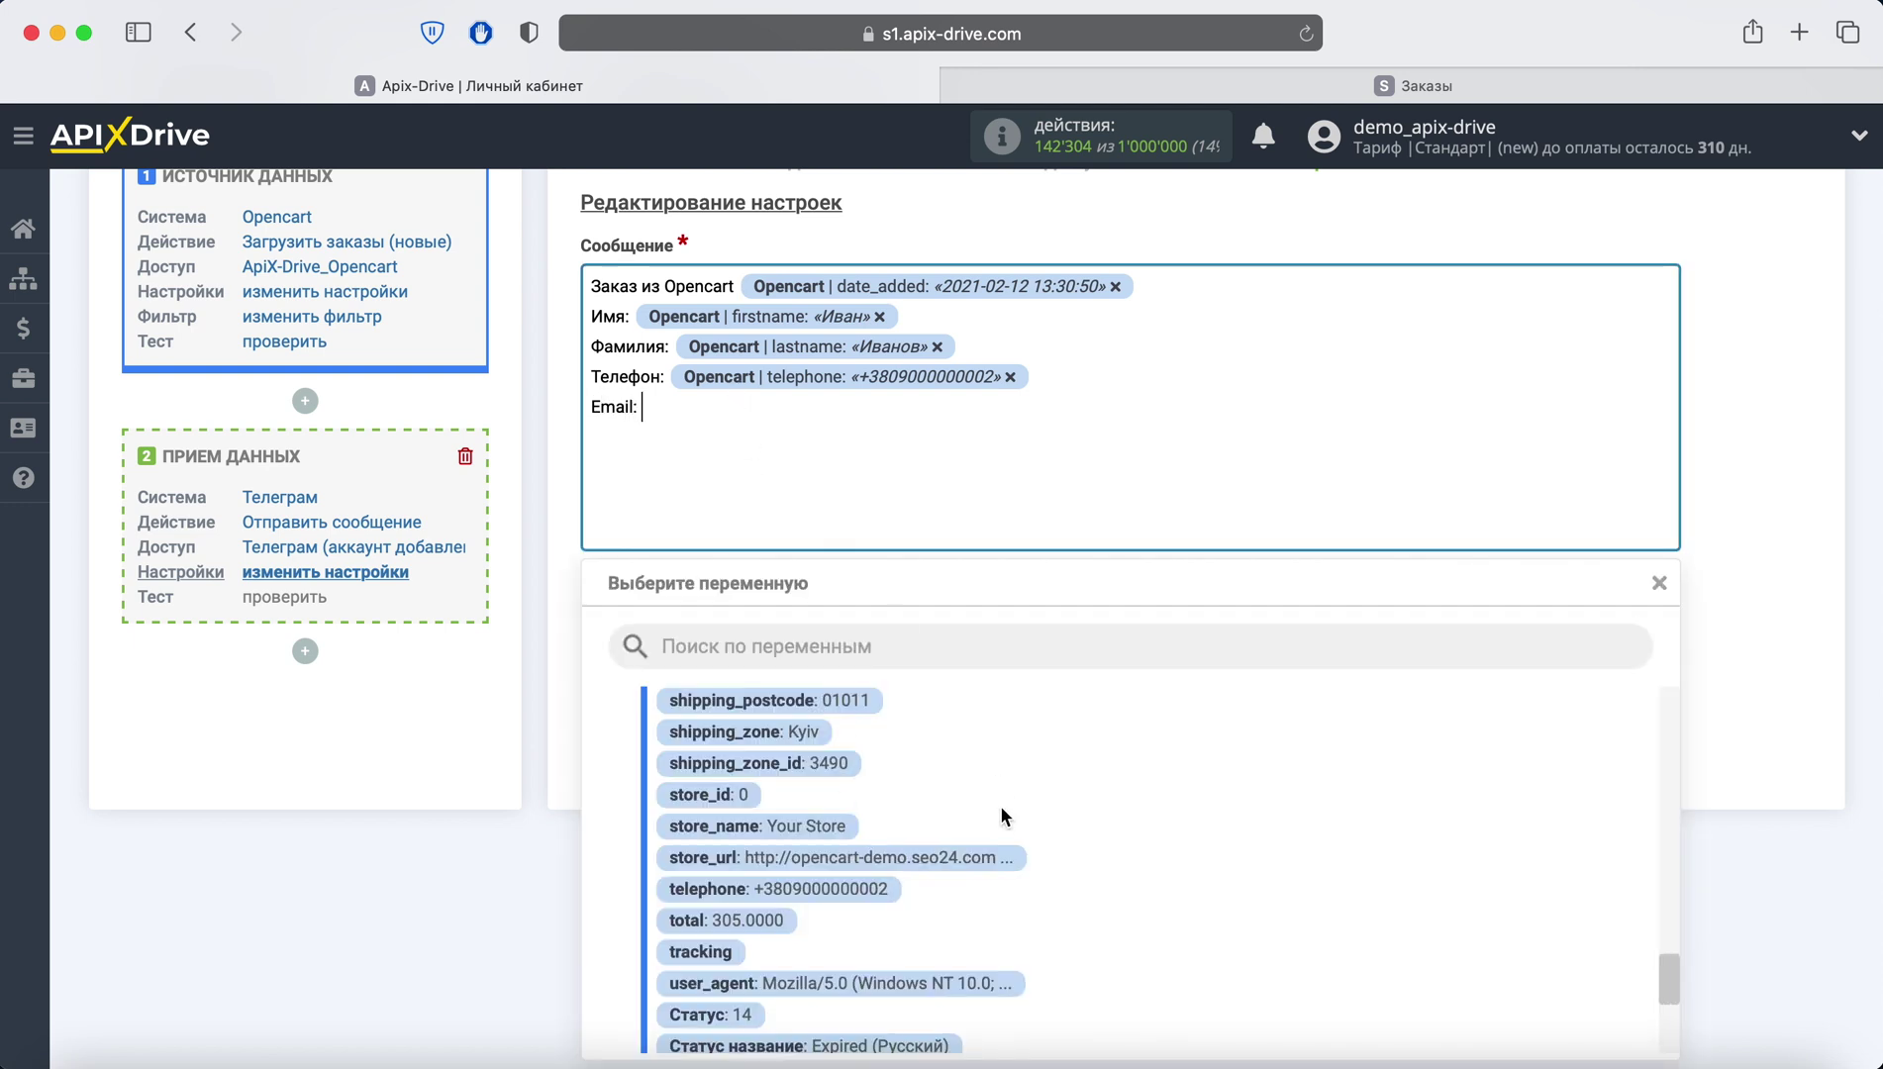
{"action": "scroll", "coordinate": [1017, 851], "scroll_direction": "up", "scroll_amount": 10}
{"action": "scroll", "coordinate": [1020, 850], "scroll_direction": "up", "scroll_amount": 5}
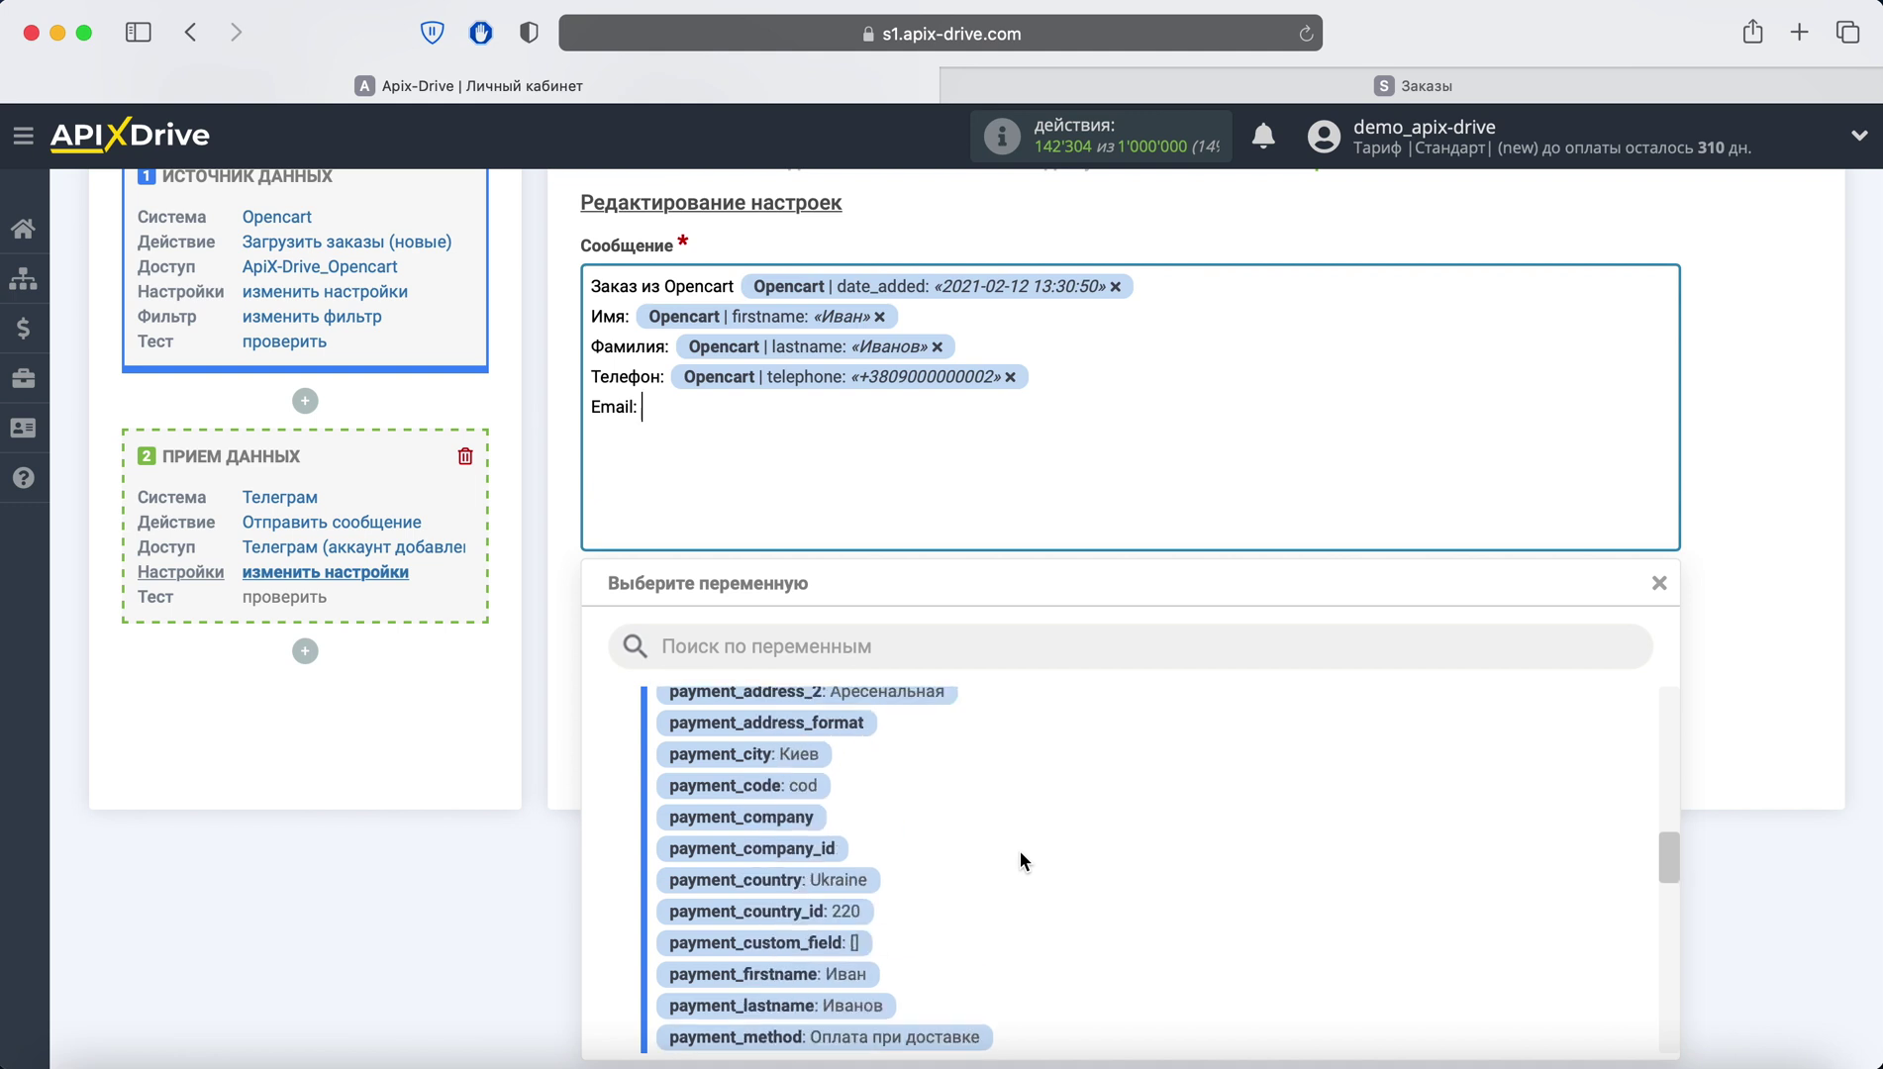
{"action": "scroll", "coordinate": [1020, 850], "scroll_direction": "up", "scroll_amount": 3}
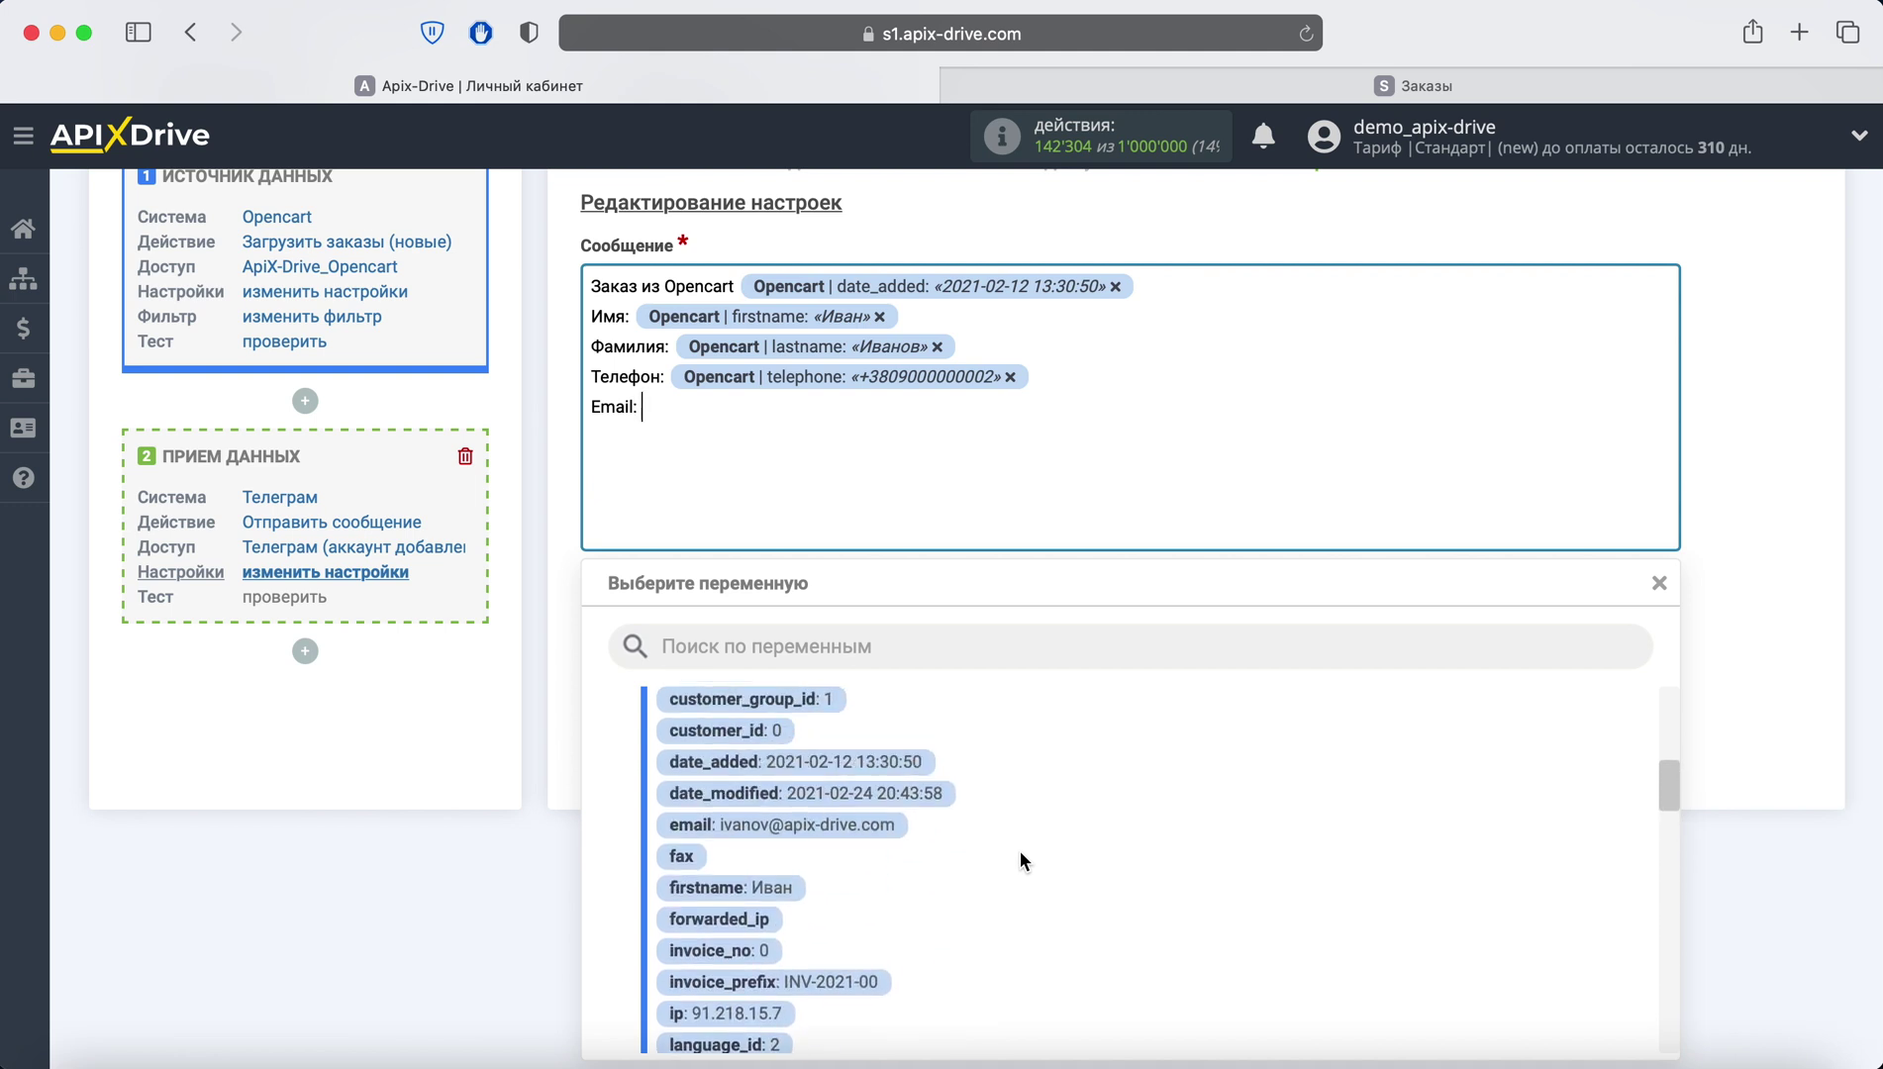
{"action": "left_click", "coordinate": [773, 828]}
Add a new message line "Наименование:" followed by the product variable Название
{"action": "key", "text": "Return"}
{"action": "type", "text": "На"}
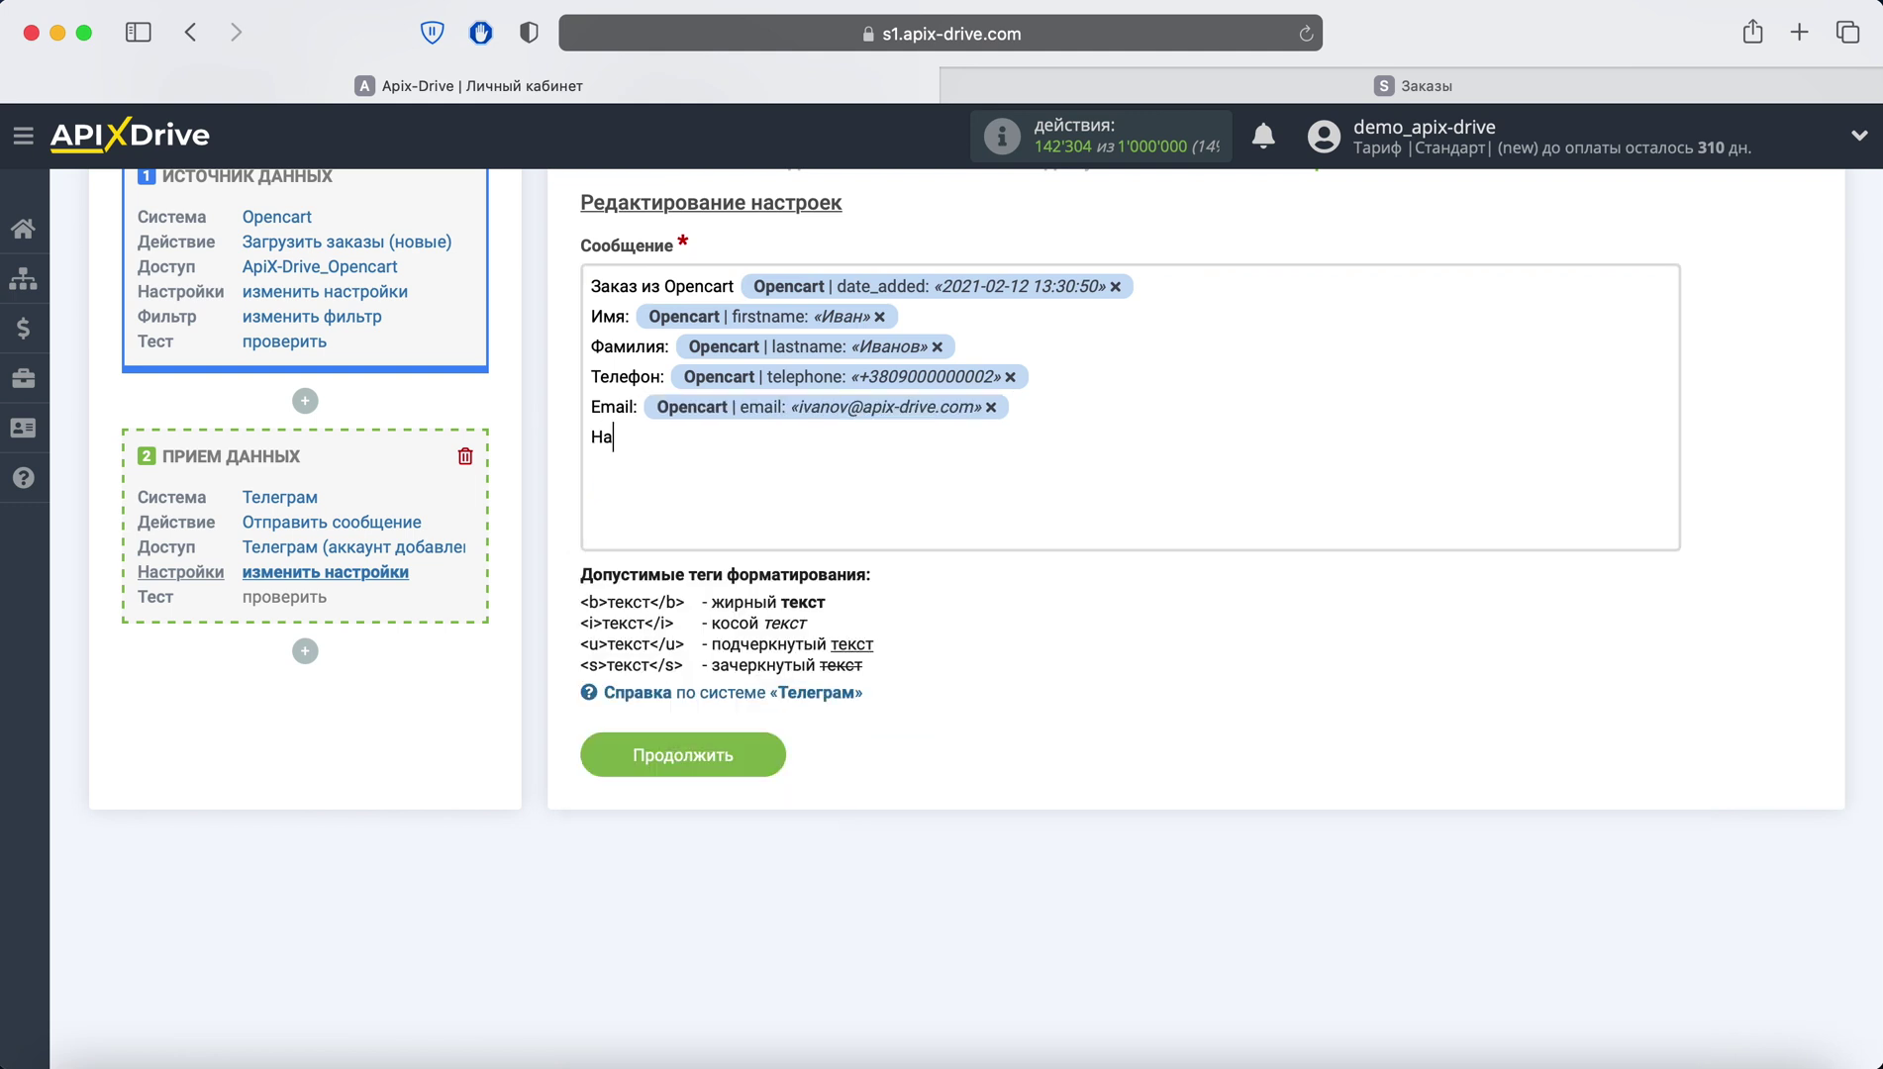
{"action": "type", "text": "именование:"}
{"action": "left_click", "coordinate": [777, 436]}
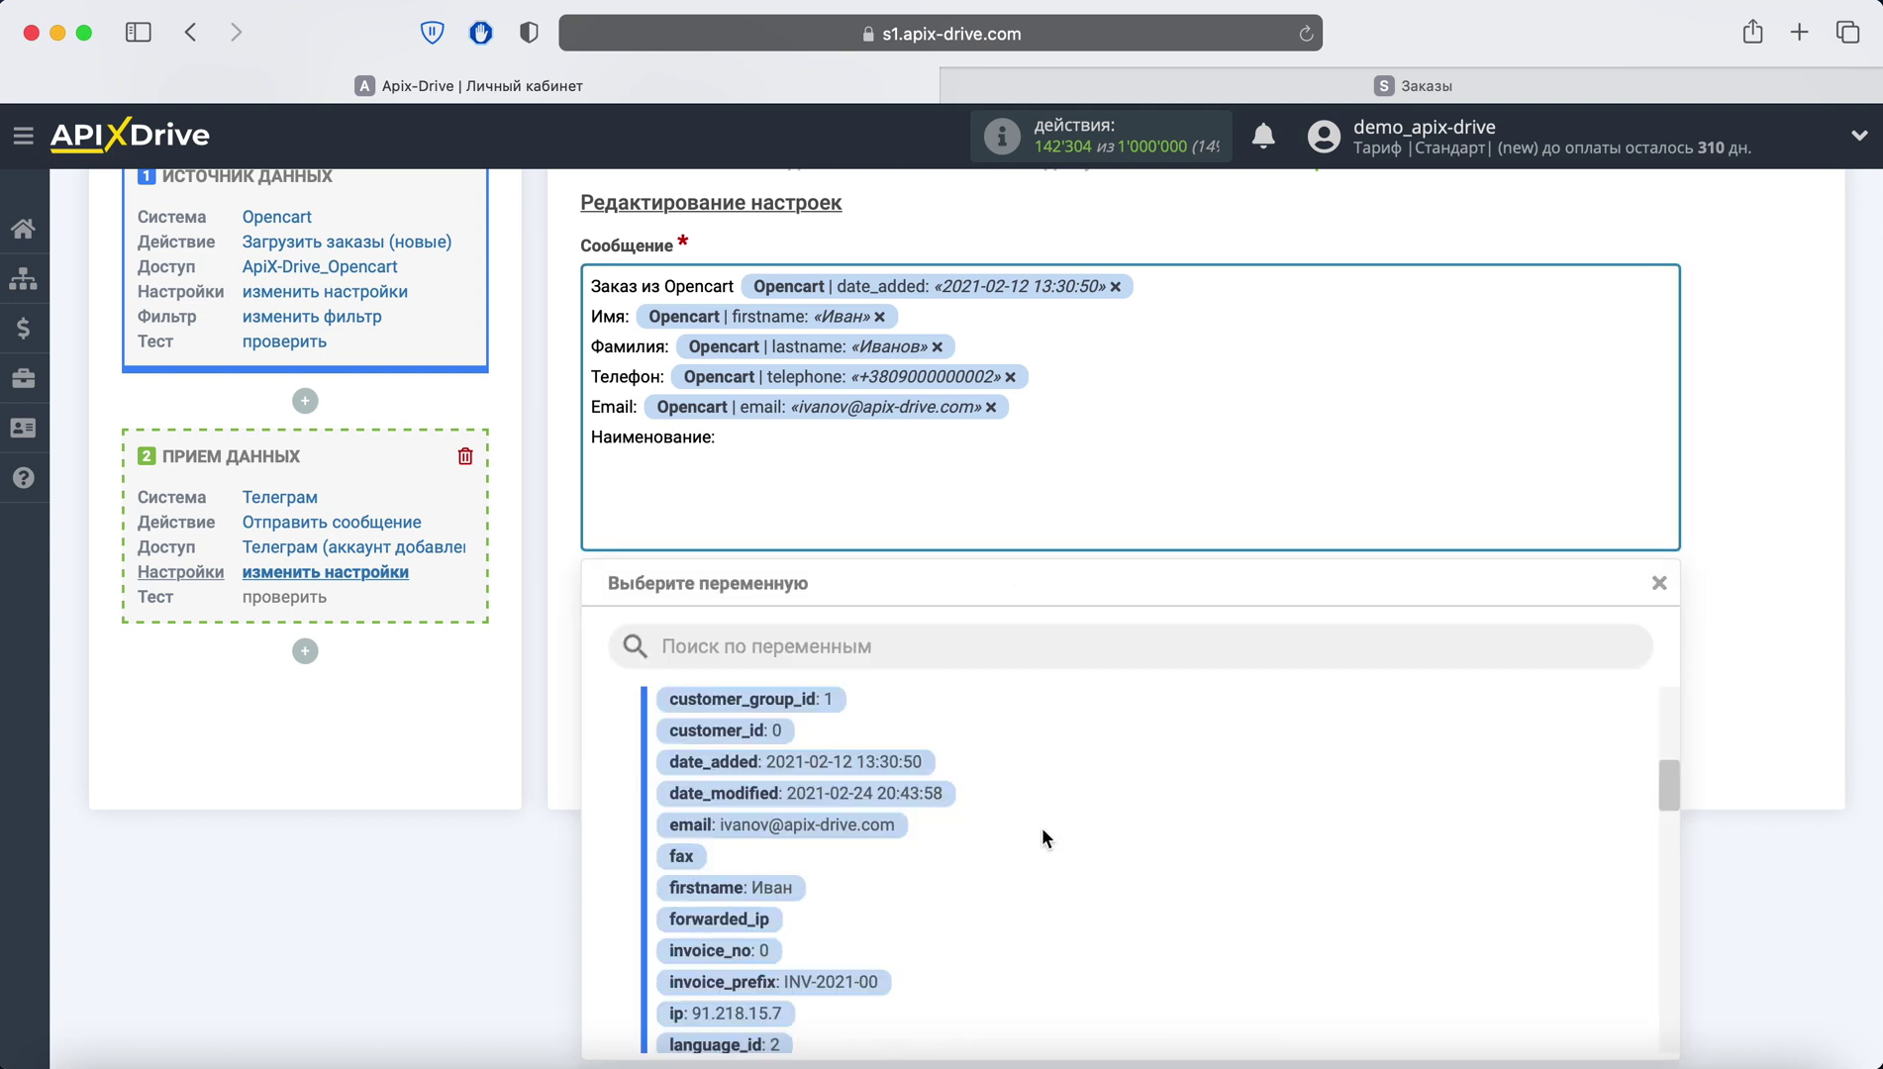
{"action": "scroll", "coordinate": [1037, 826], "scroll_direction": "down", "scroll_amount": 10}
{"action": "left_click", "coordinate": [840, 795]}
Add message lines "Количество:" and "Цена:", each followed by the product variable of the same name
{"action": "key", "text": "Return"}
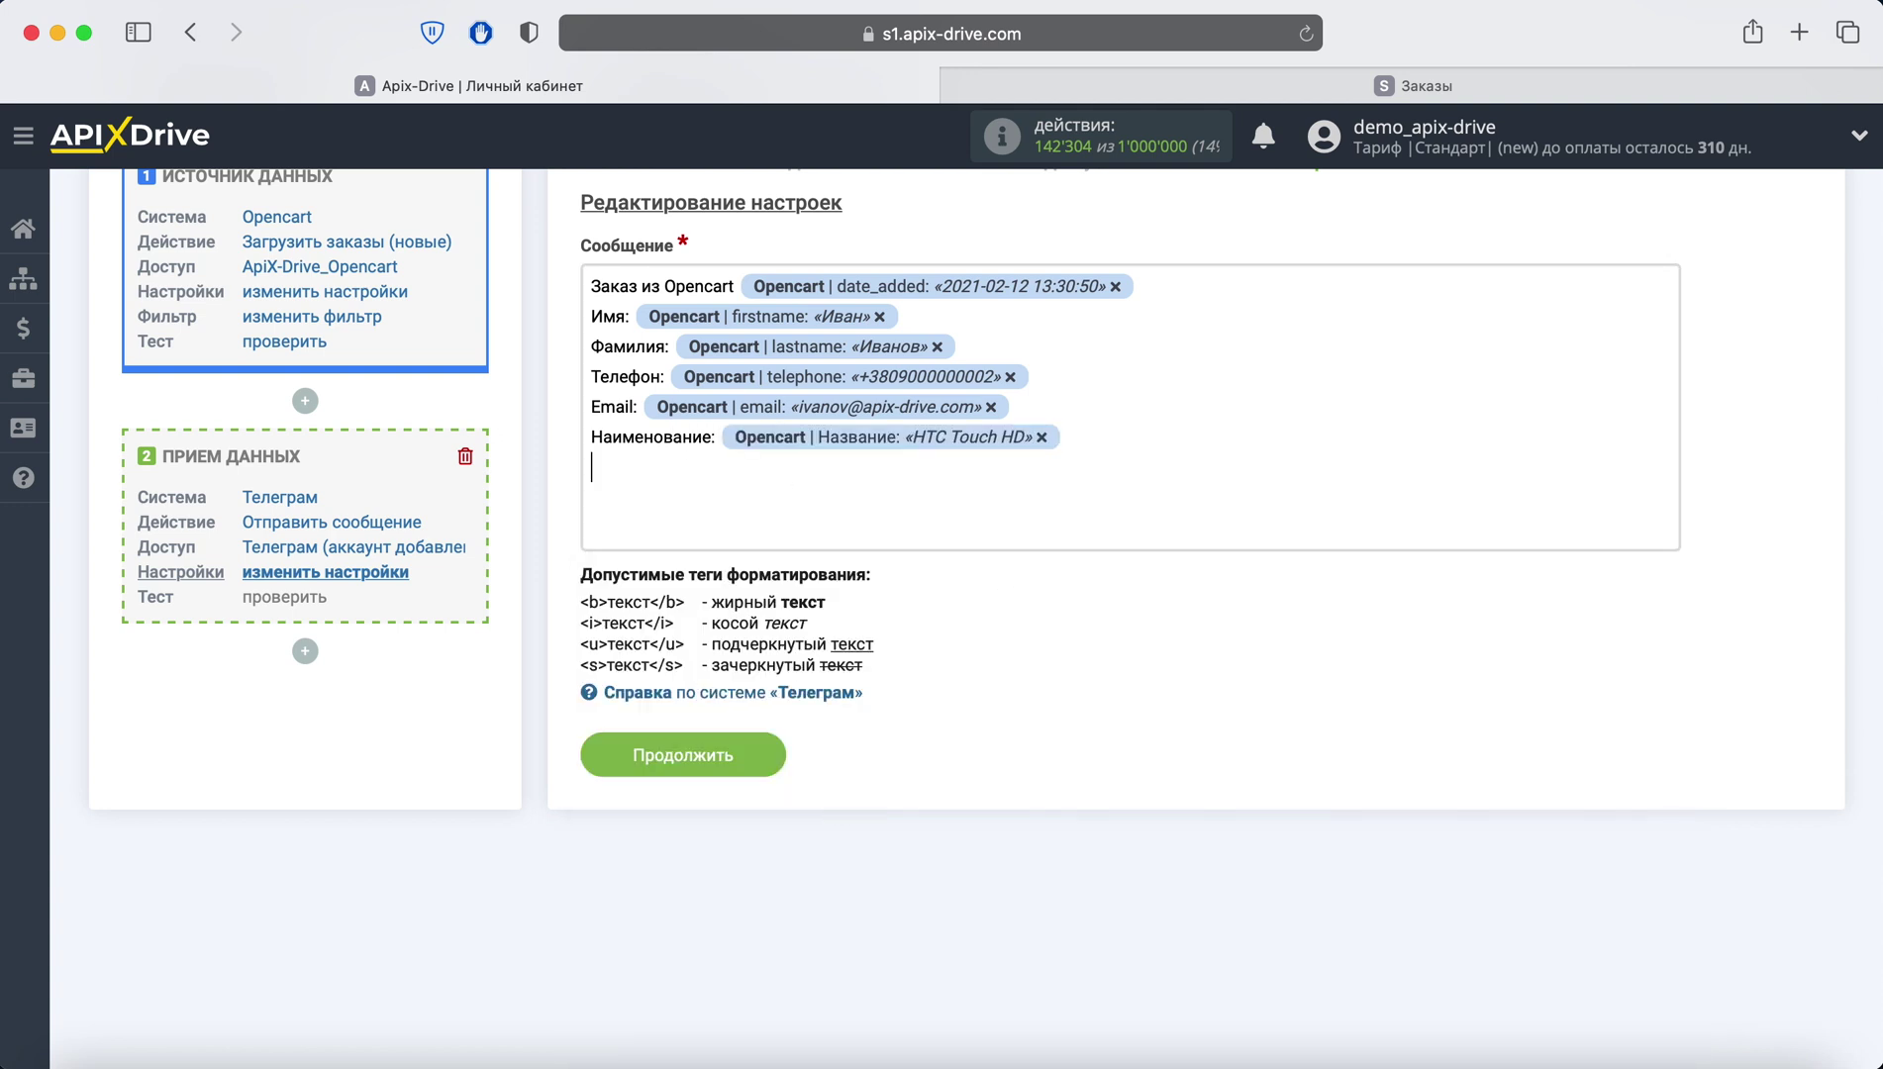
{"action": "type", "text": "Количество:"}
{"action": "left_click", "coordinate": [770, 482]}
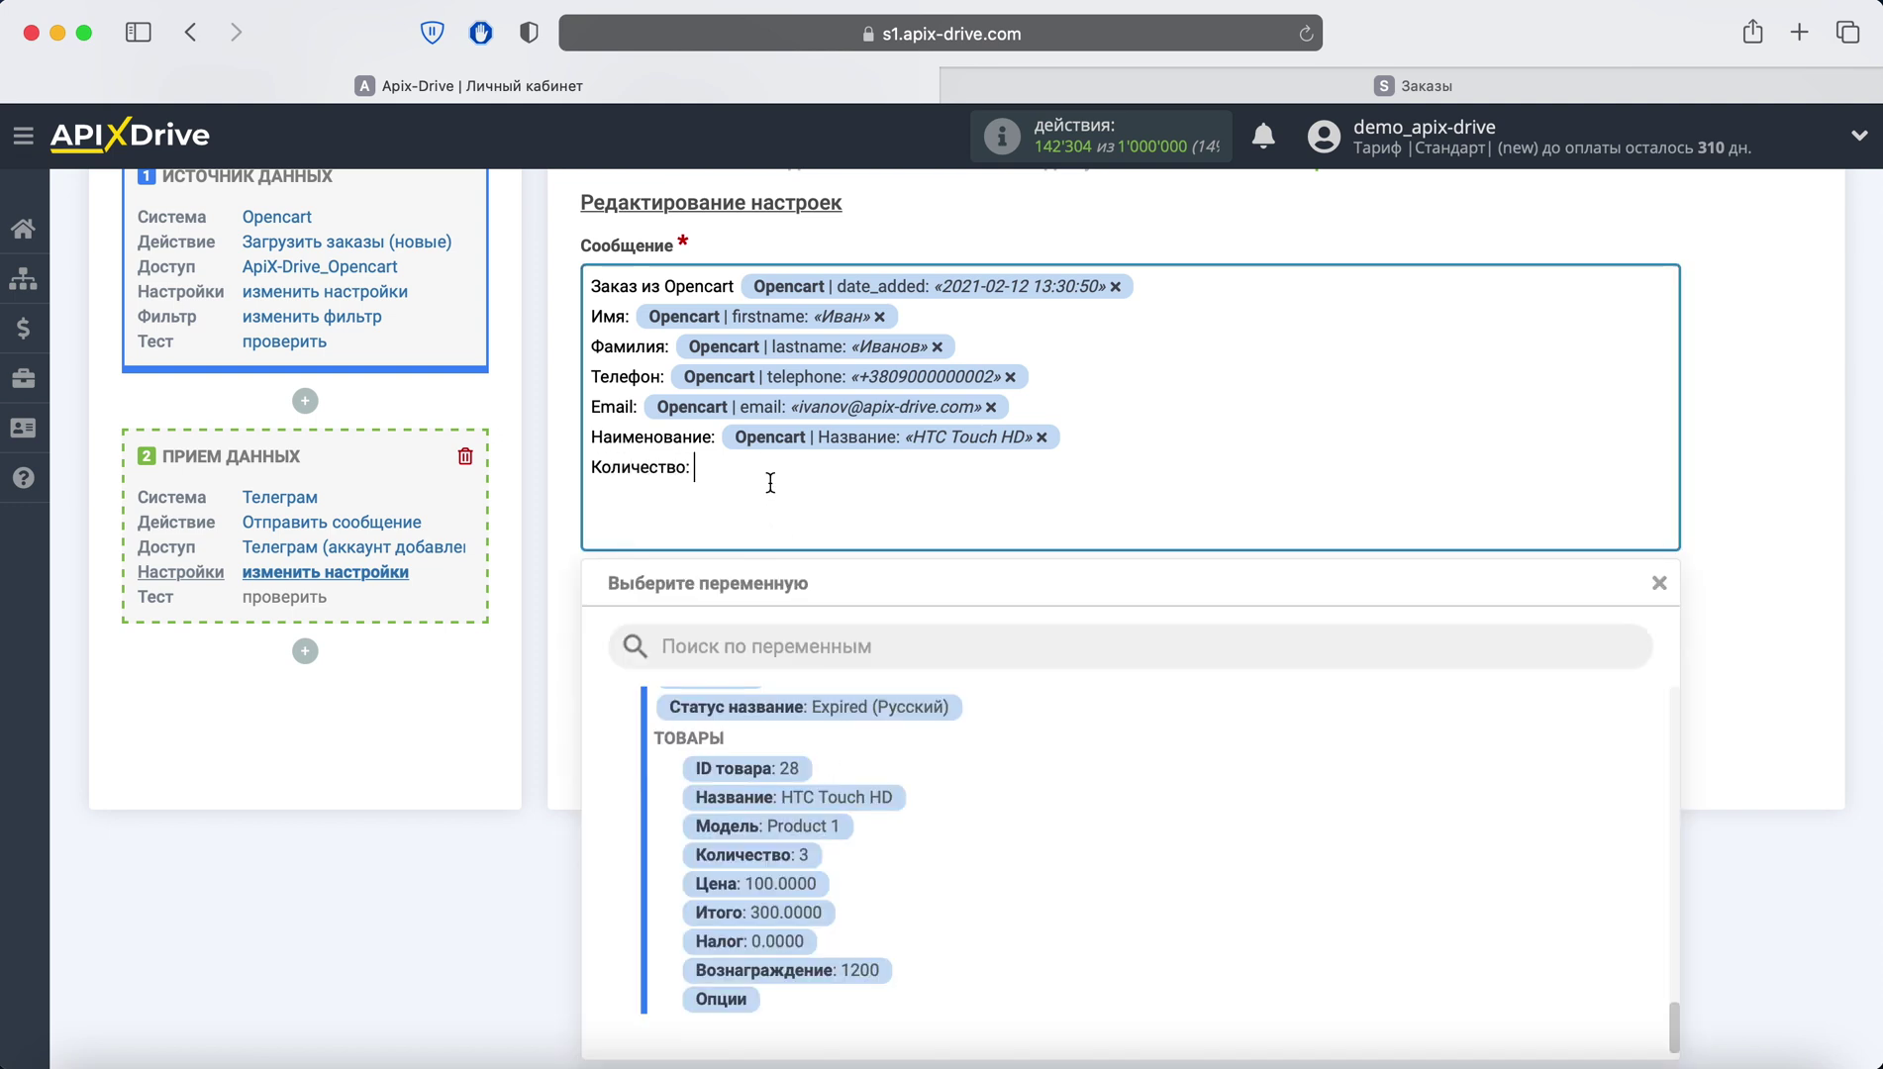
{"action": "left_click", "coordinate": [769, 853]}
{"action": "key", "text": "Return"}
{"action": "type", "text": "Цена:"}
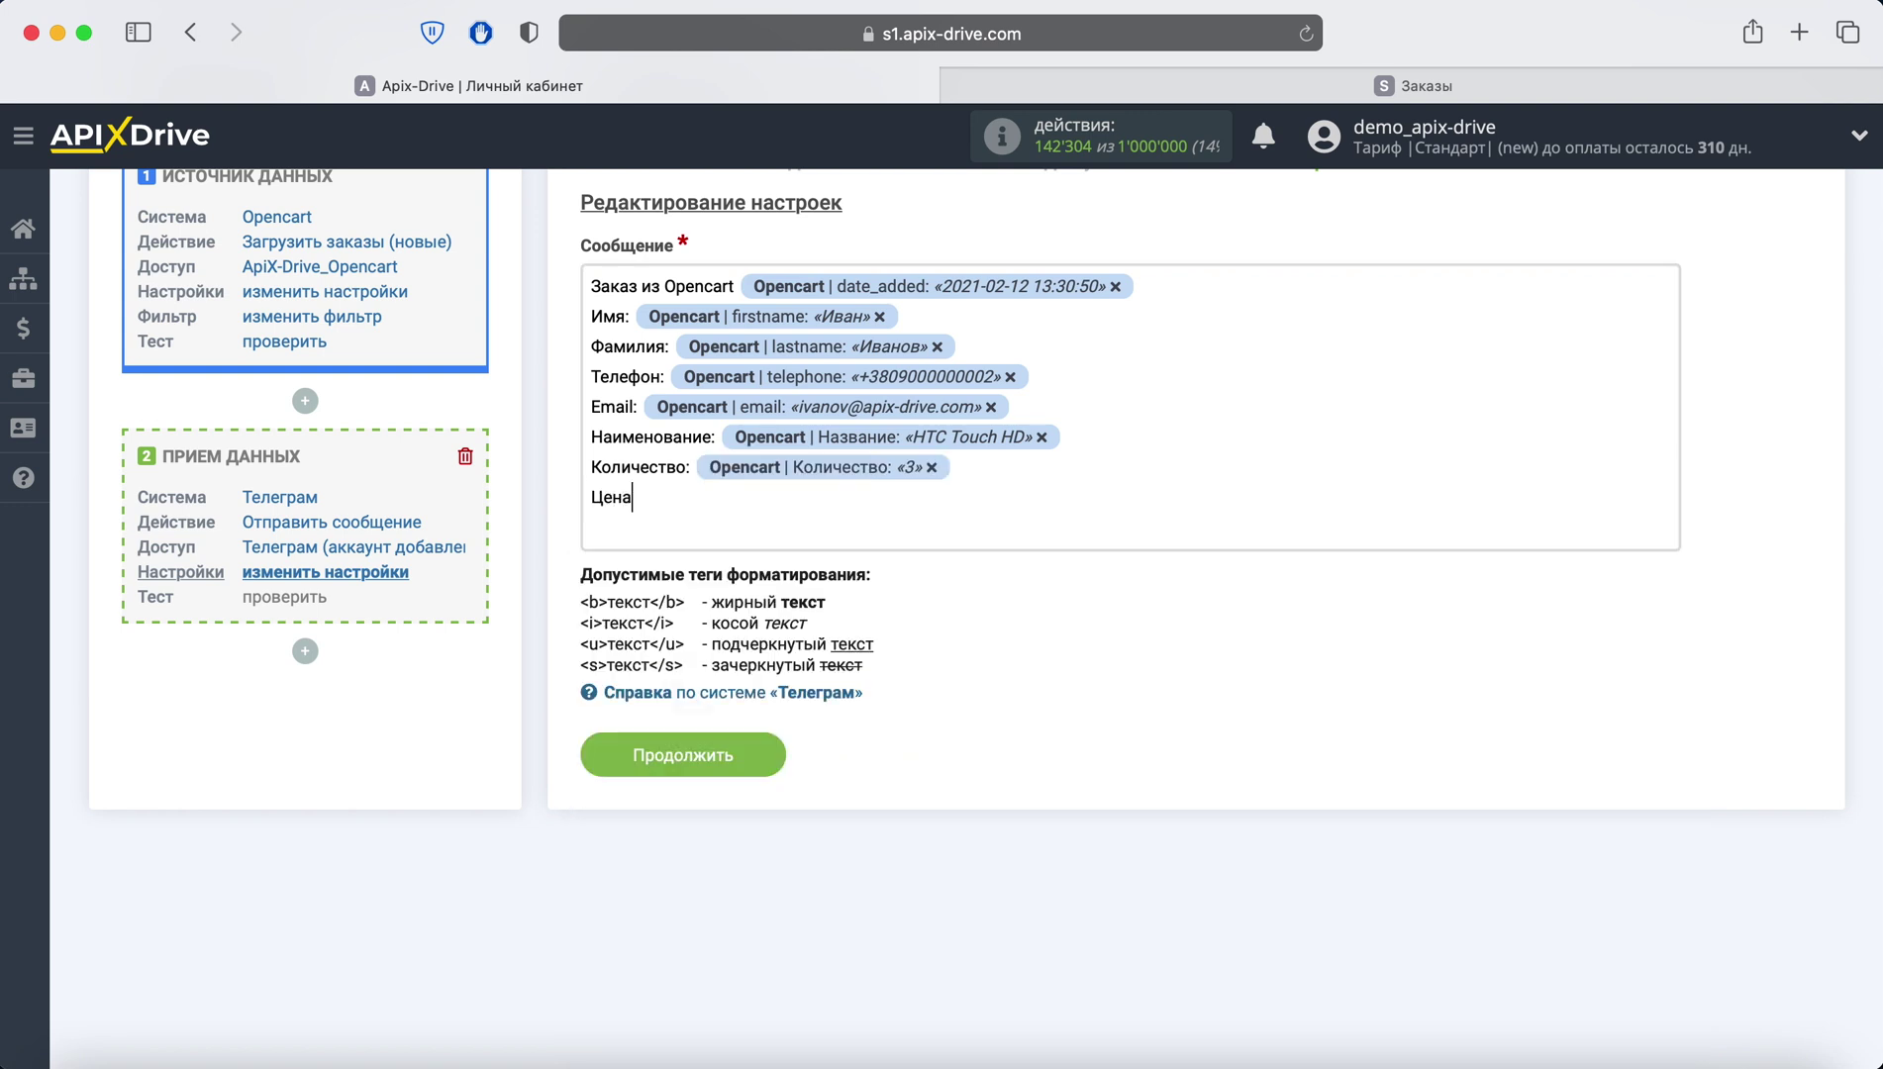
{"action": "left_click", "coordinate": [673, 512]}
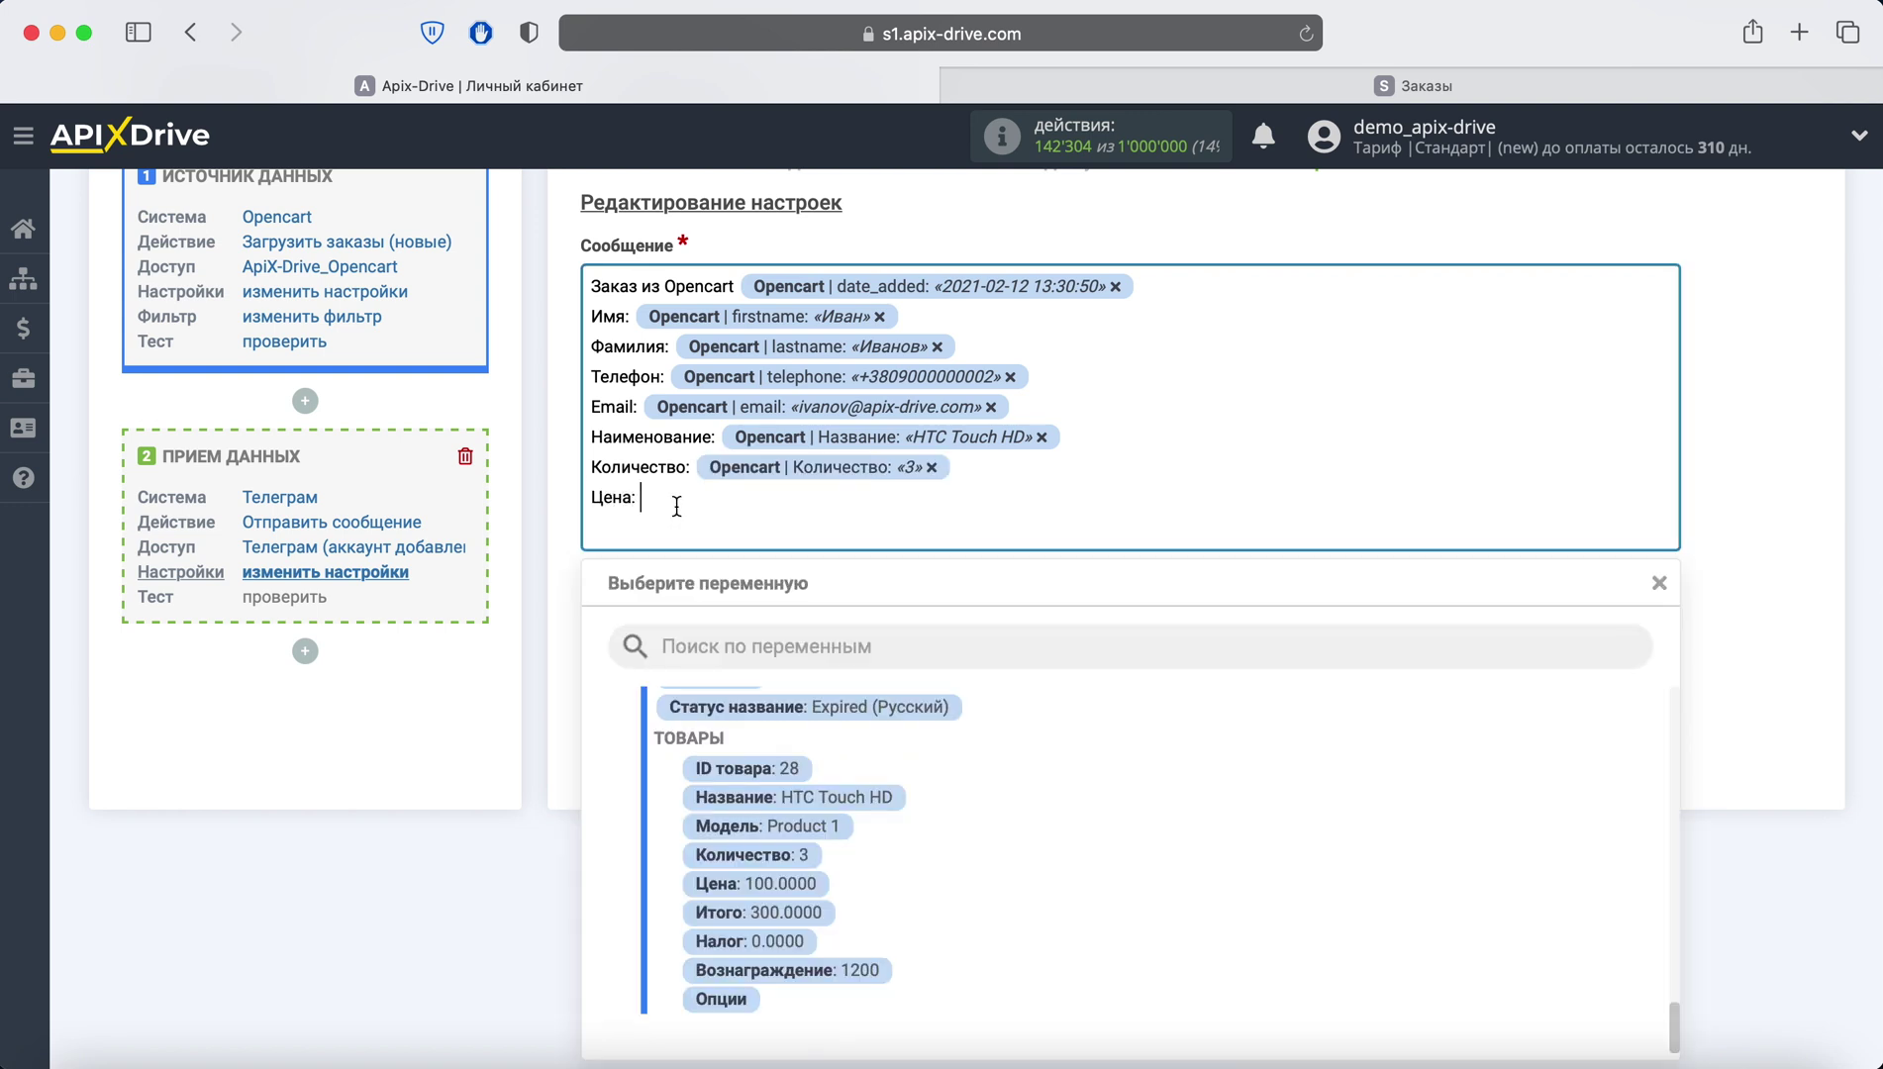
{"action": "left_click", "coordinate": [789, 883]}
Add a final message line "Сумма:" followed by the Opencart total variable
{"action": "key", "text": "Return"}
{"action": "type", "text": "Сумма:"}
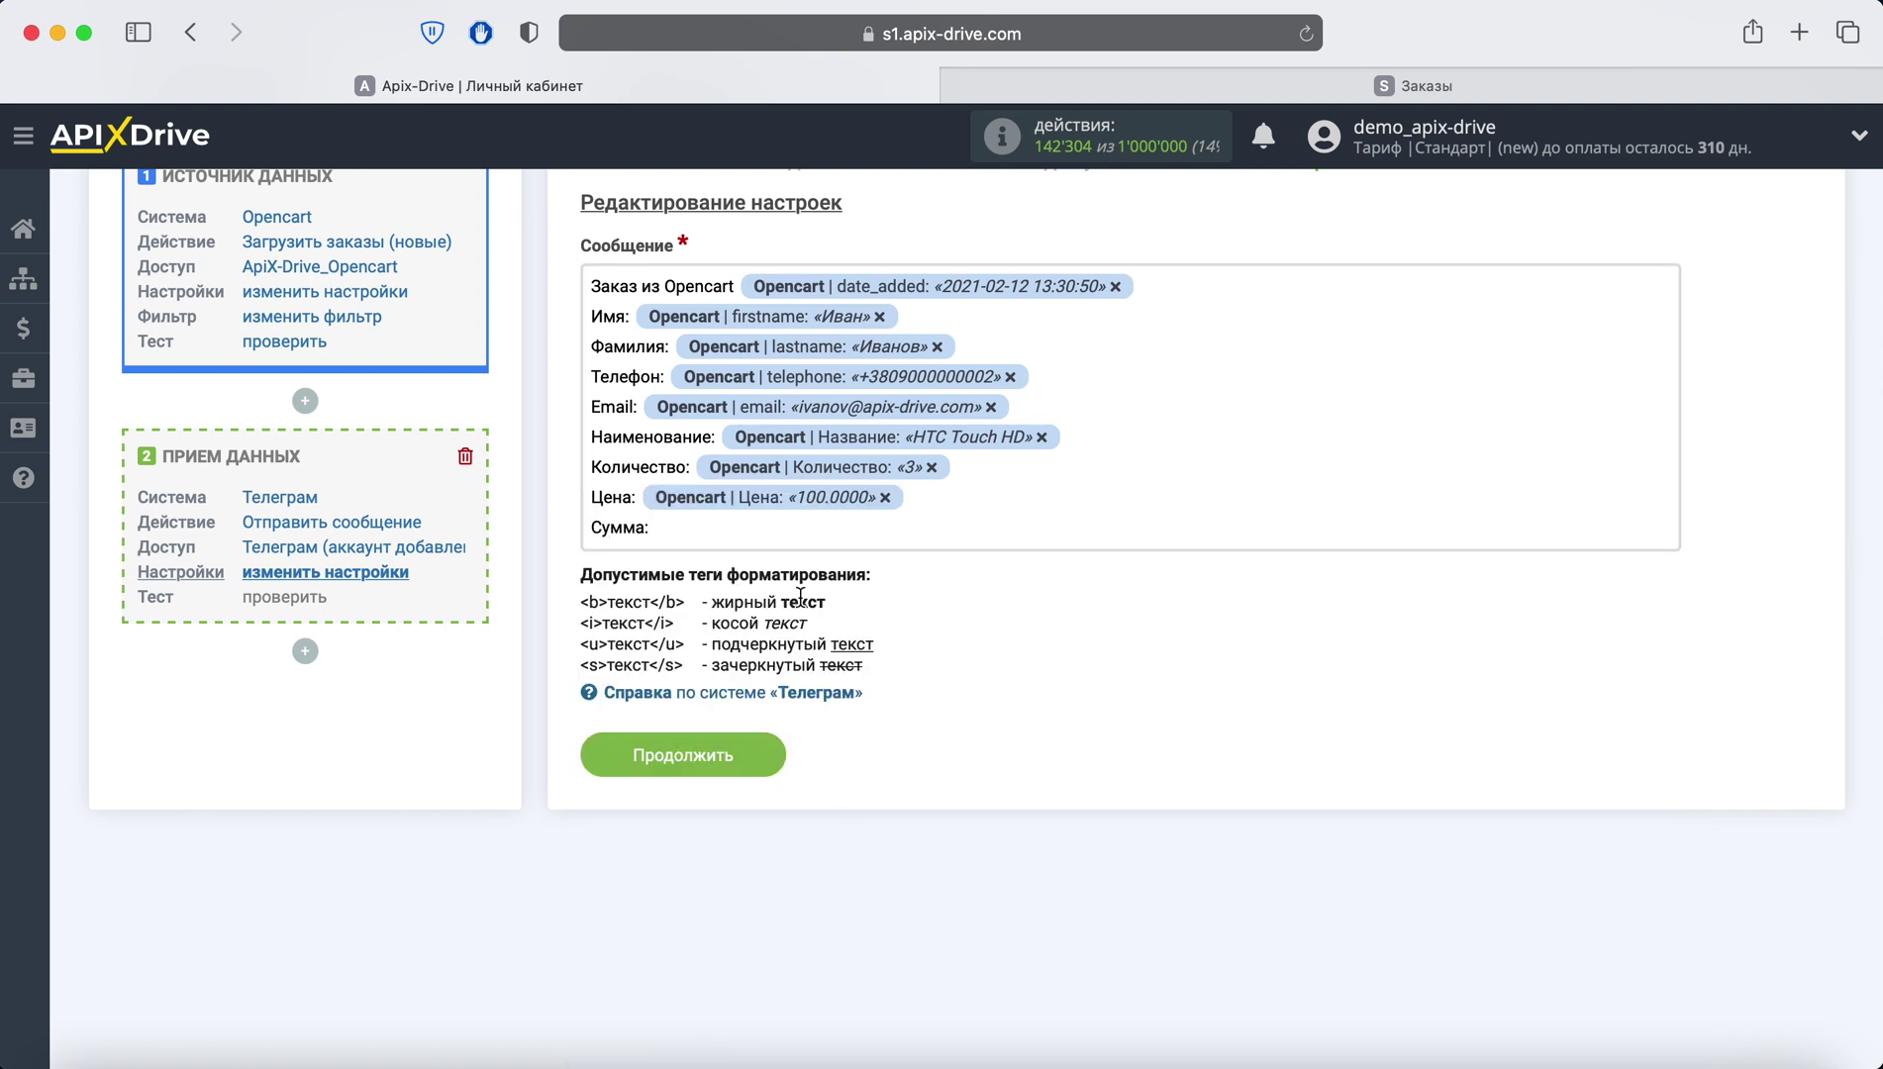
{"action": "left_click", "coordinate": [980, 526]}
{"action": "scroll", "coordinate": [983, 917], "scroll_direction": "up", "scroll_amount": 5}
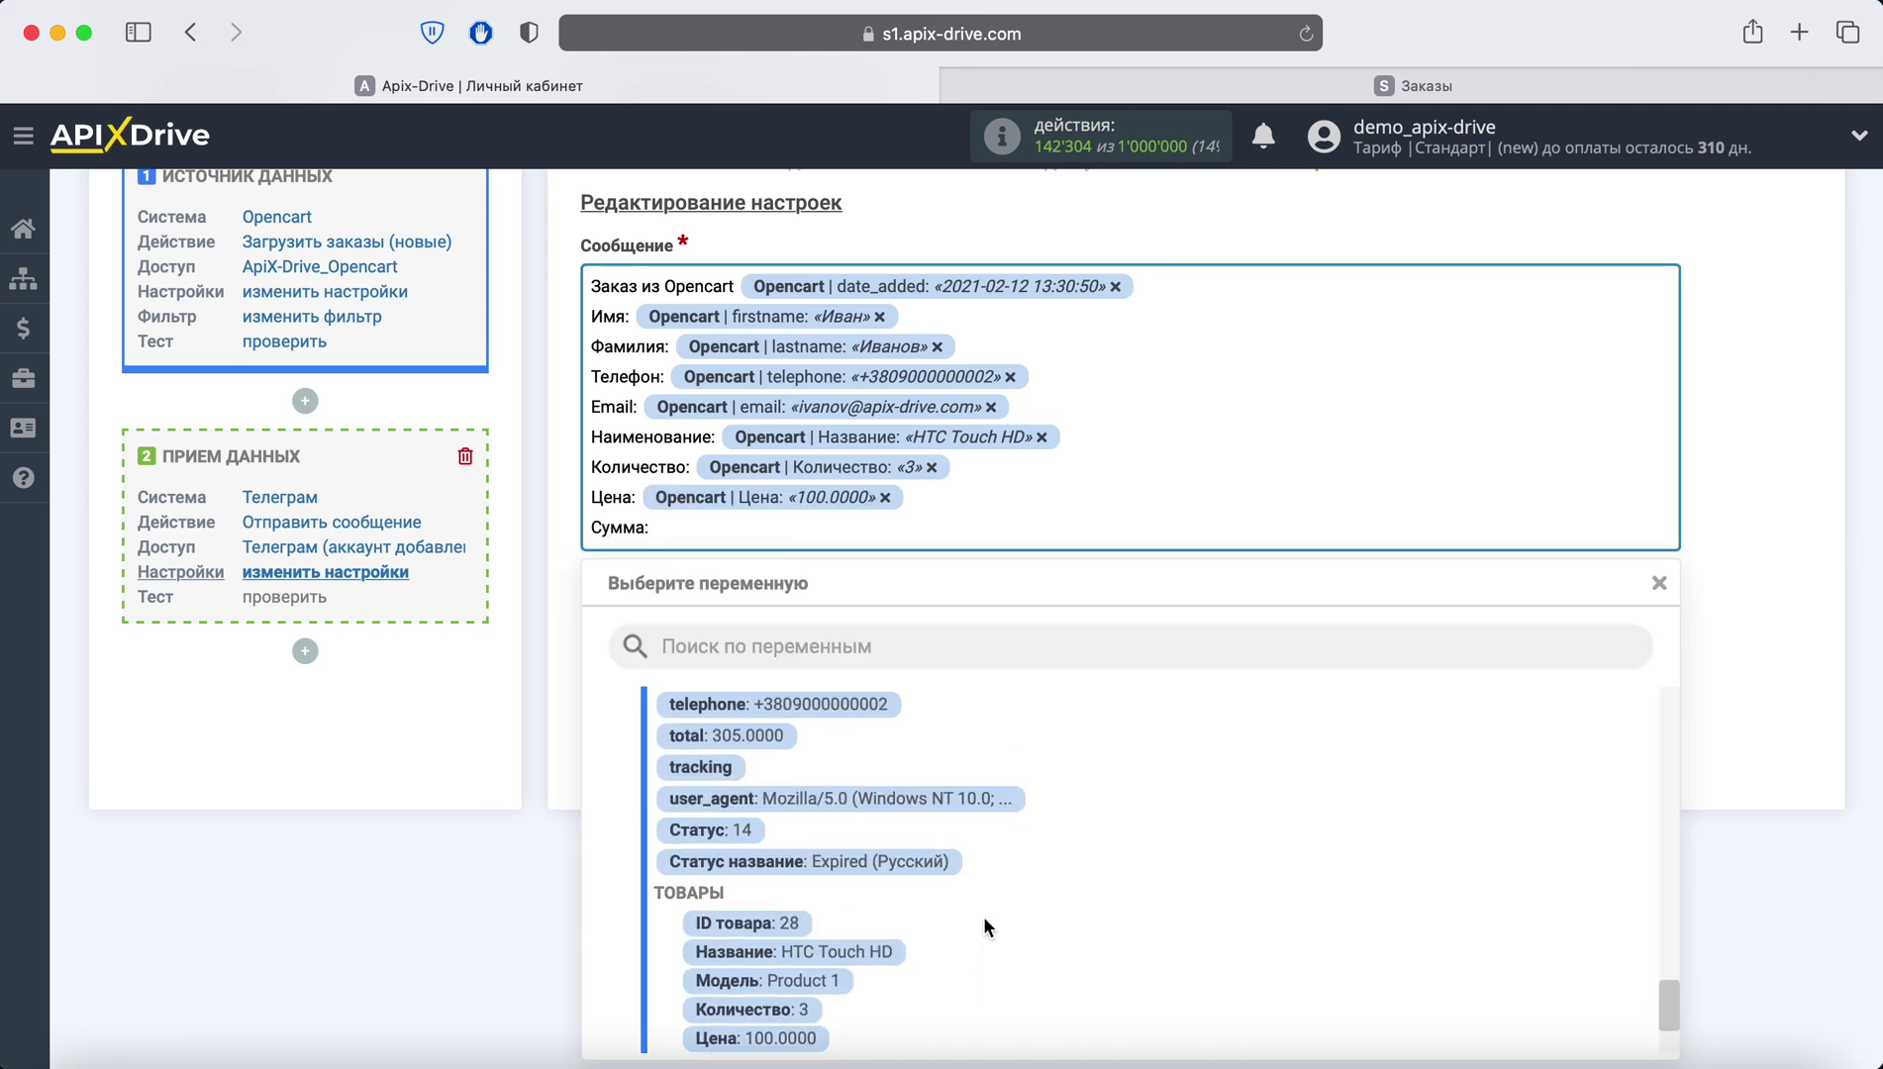
{"action": "left_click", "coordinate": [746, 837]}
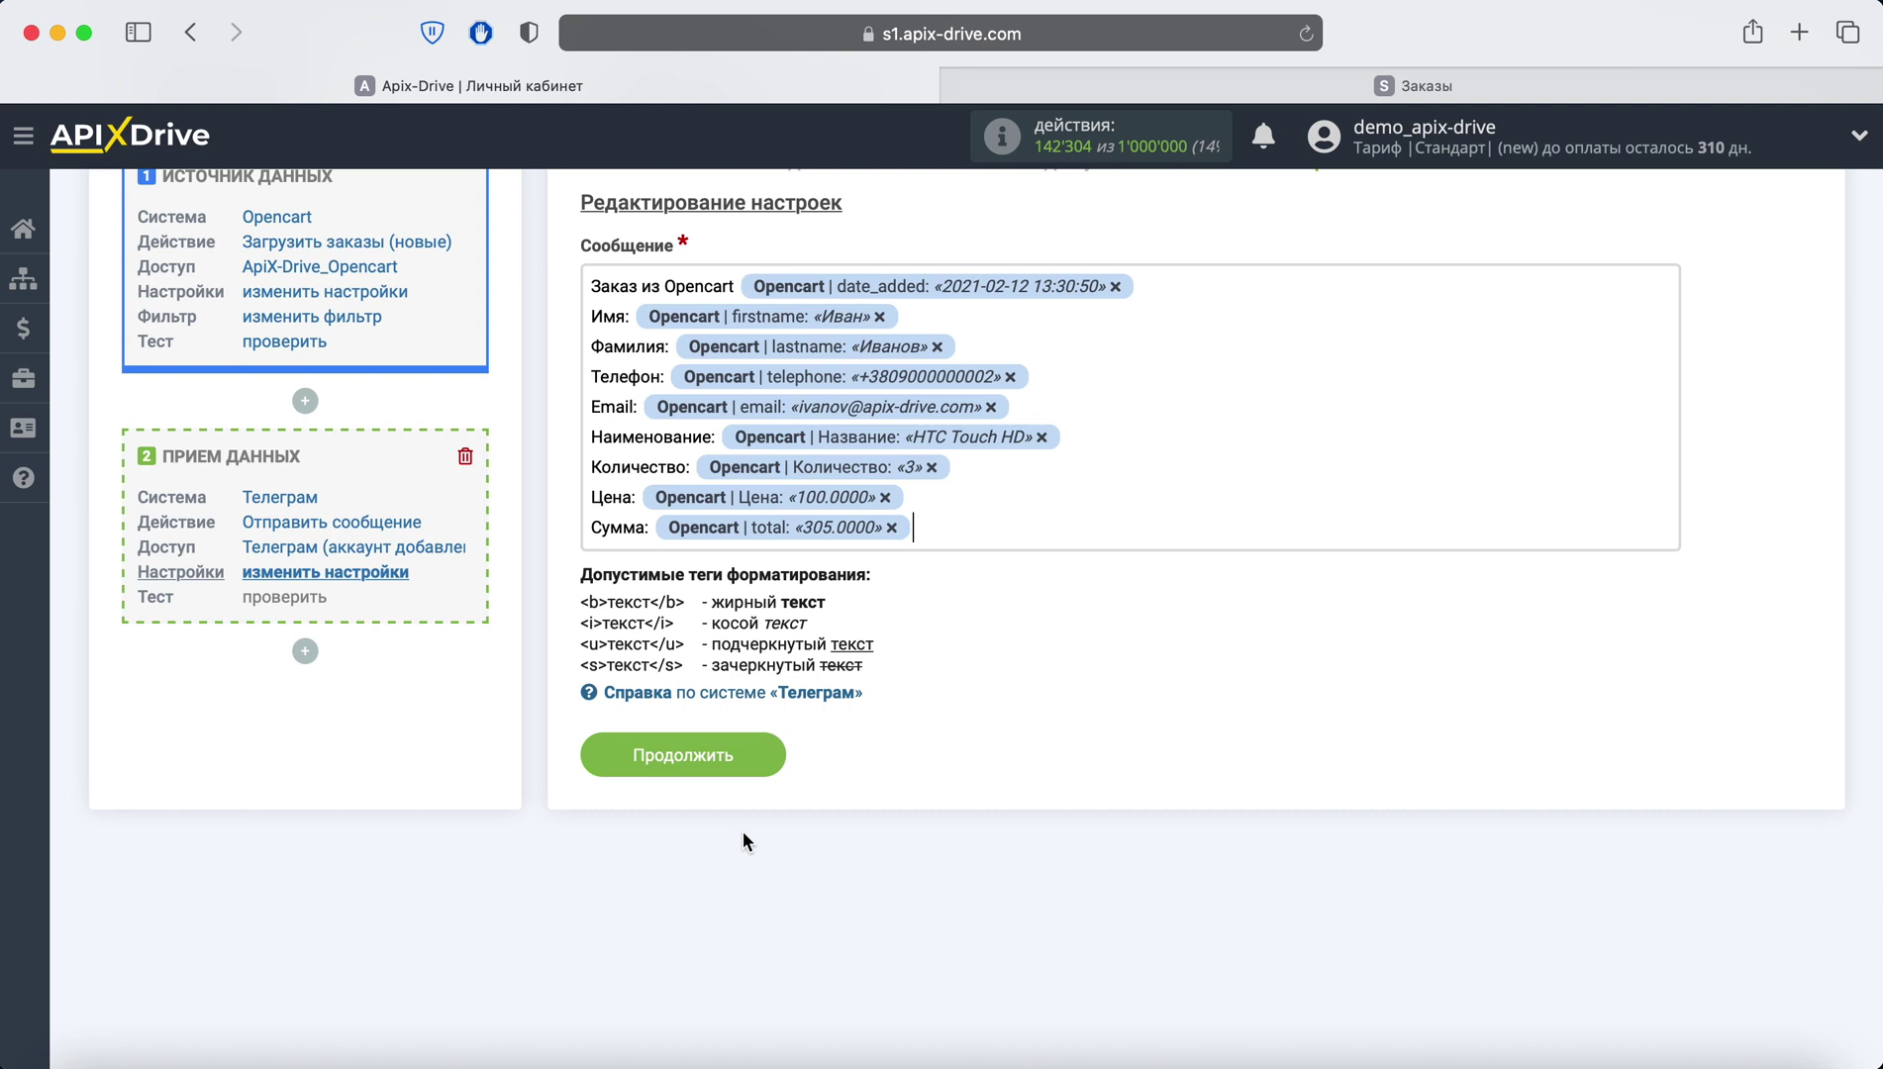
Continue to the test stage and send the test data to Телеграм, checking the message in the Telegram bot chat
{"action": "left_click", "coordinate": [740, 757]}
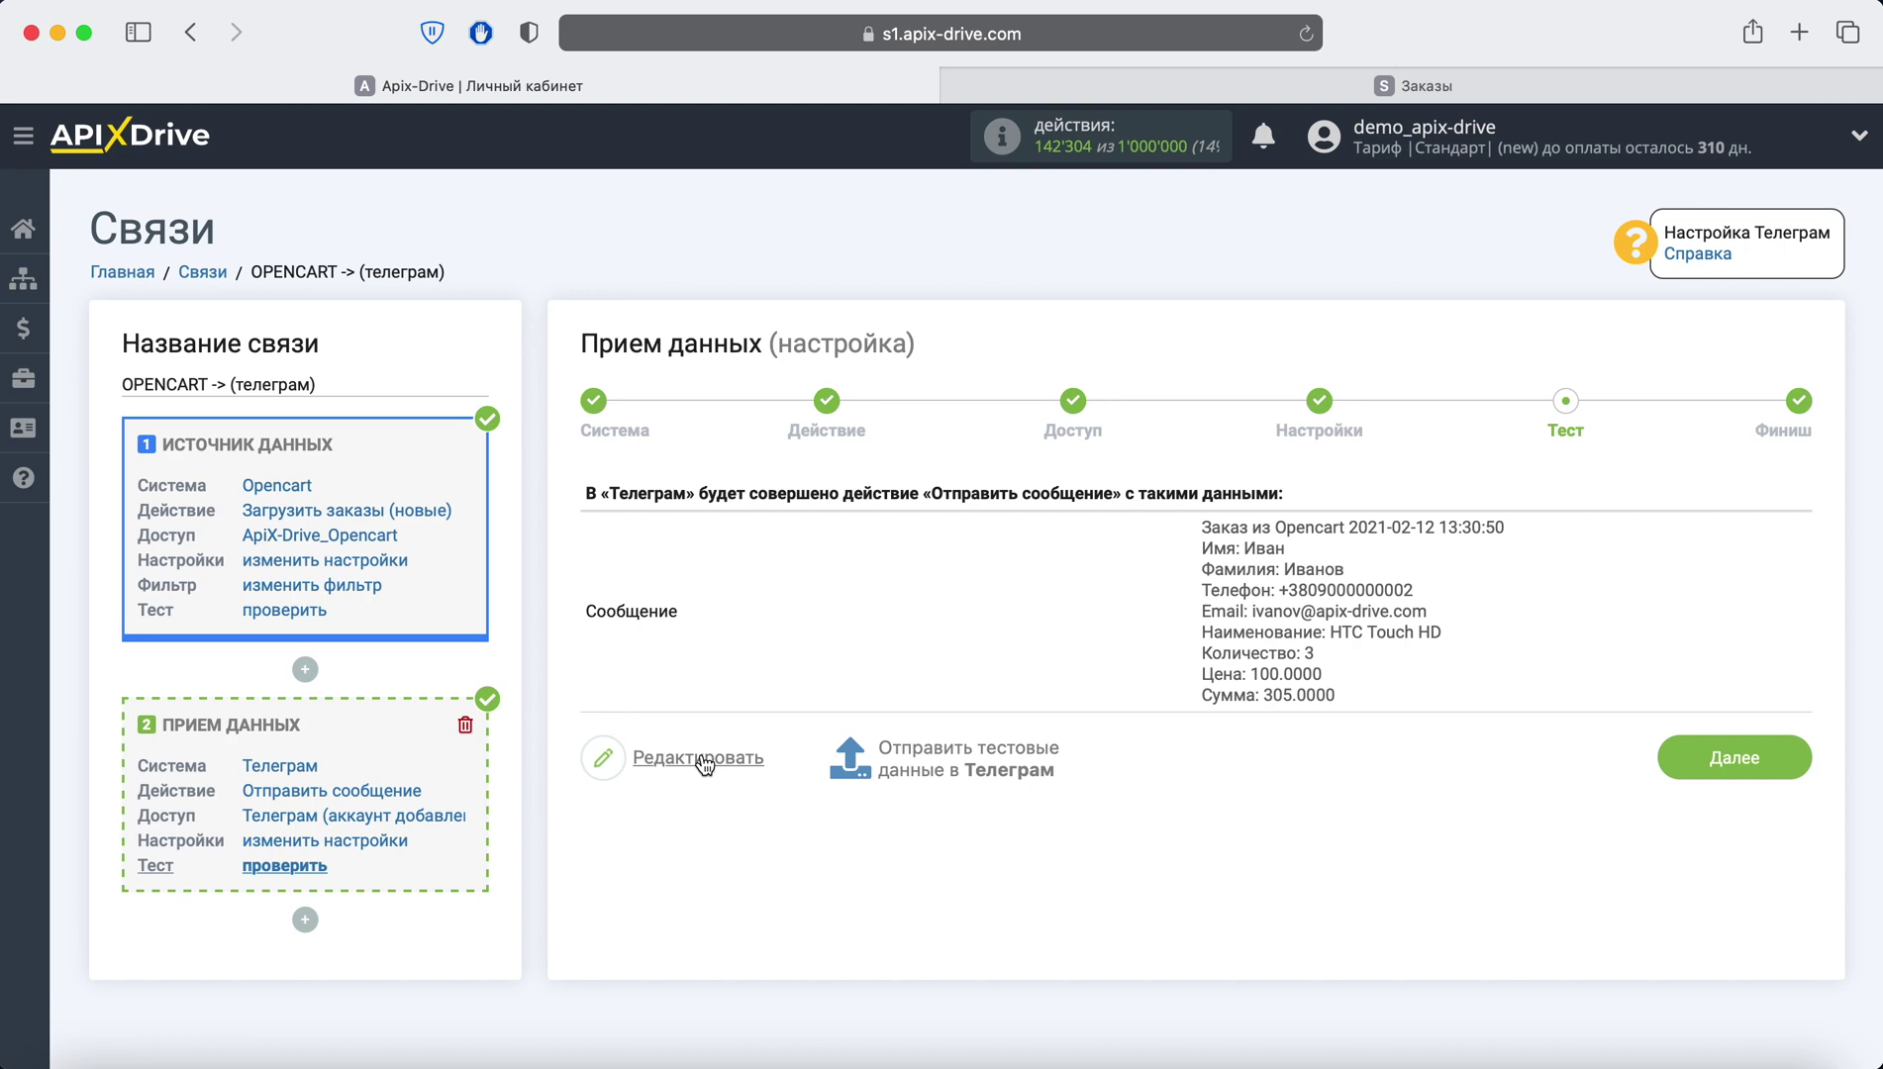
{"action": "left_click", "coordinate": [947, 754]}
{"action": "left_click", "coordinate": [1655, 119]}
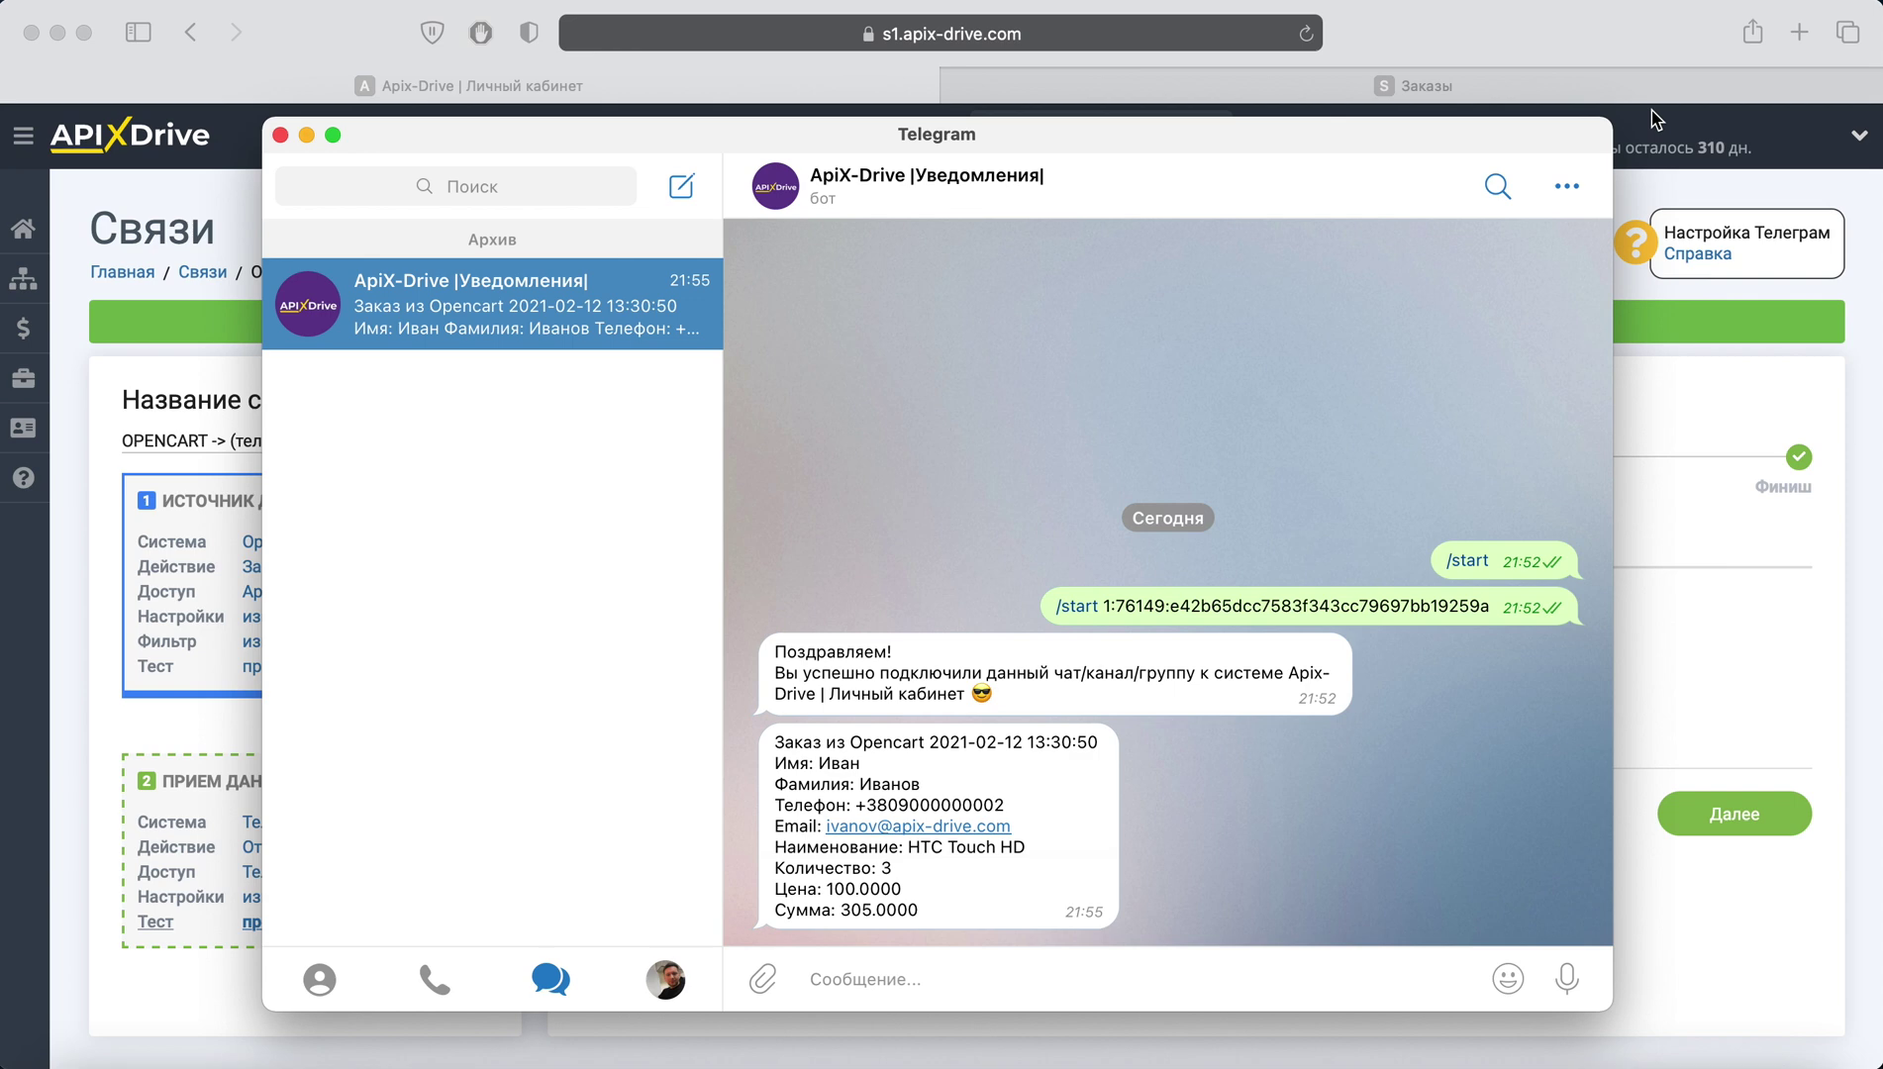
Return from Telegram to ApiX-Drive, finish the Телеграм data destination setup and enable automatic updates for the connection
{"action": "left_click", "coordinate": [1653, 118]}
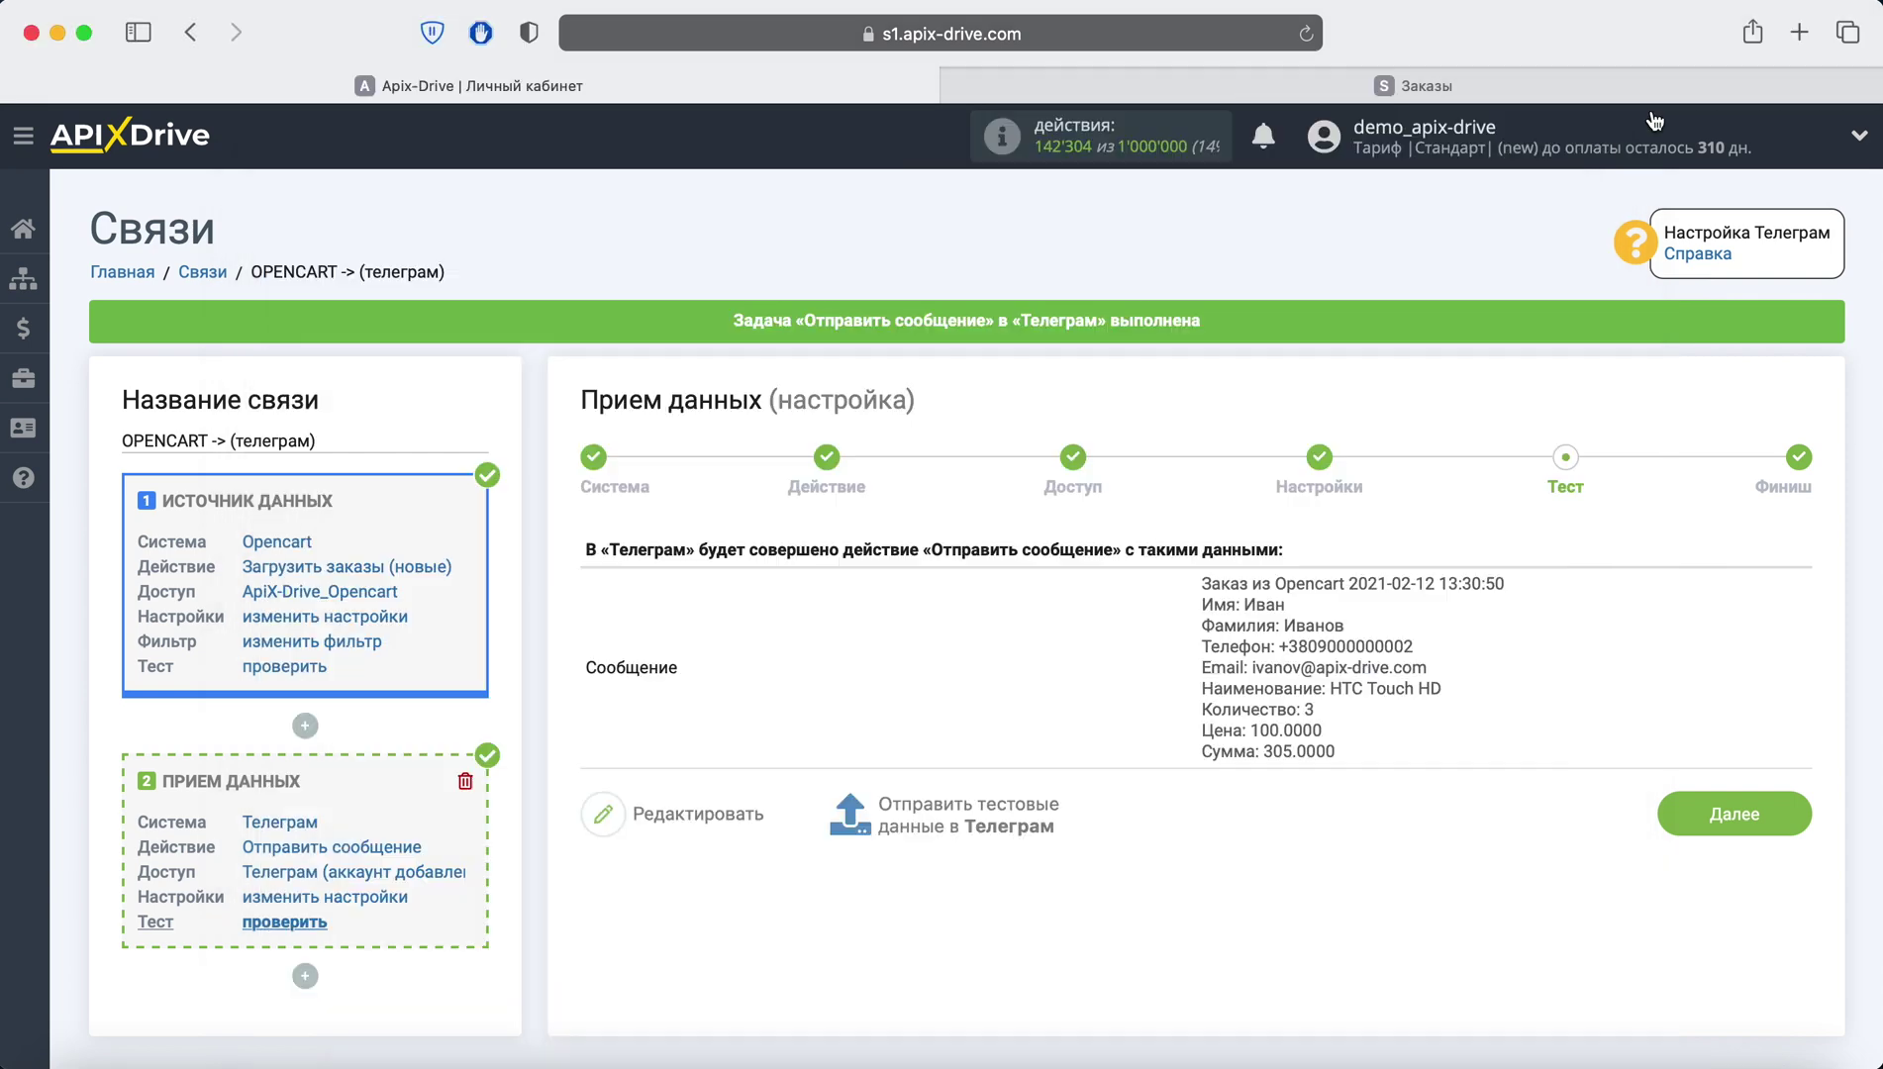
{"action": "left_click", "coordinate": [1713, 814]}
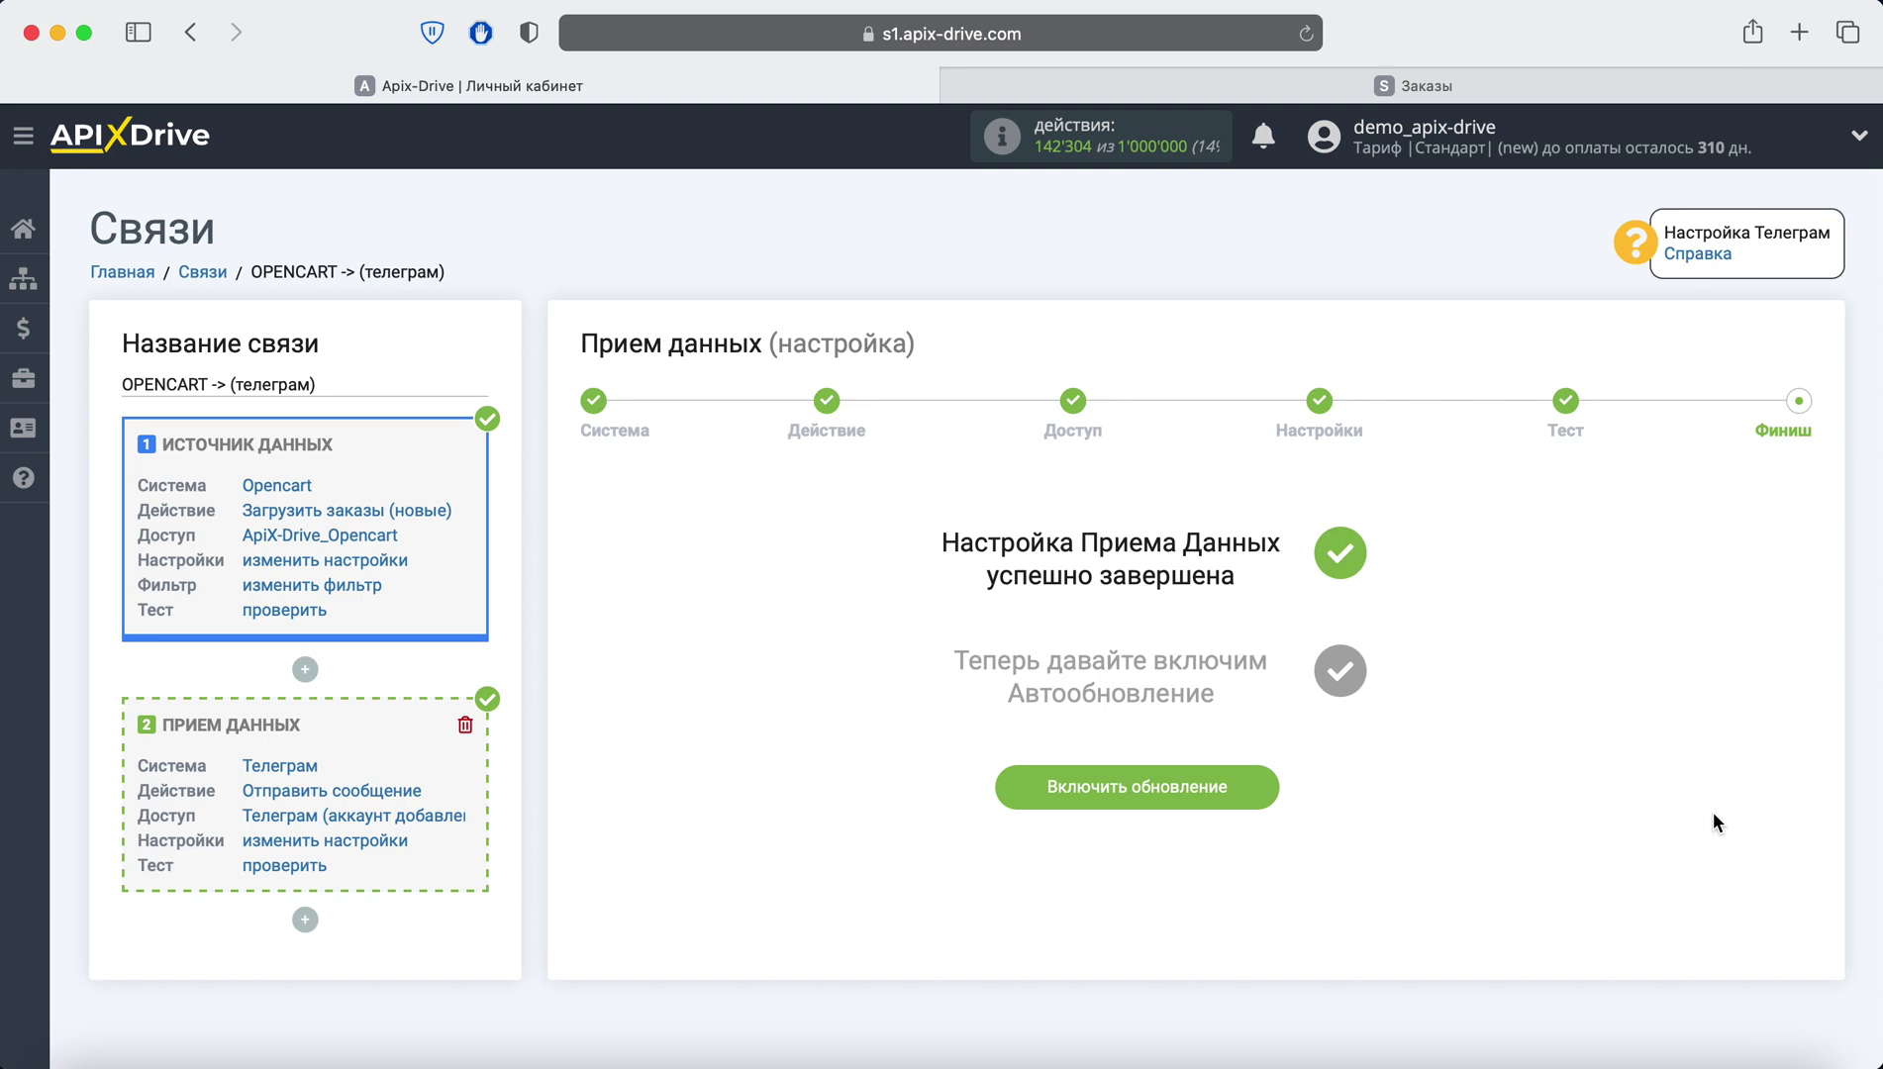
{"action": "left_click", "coordinate": [1250, 785]}
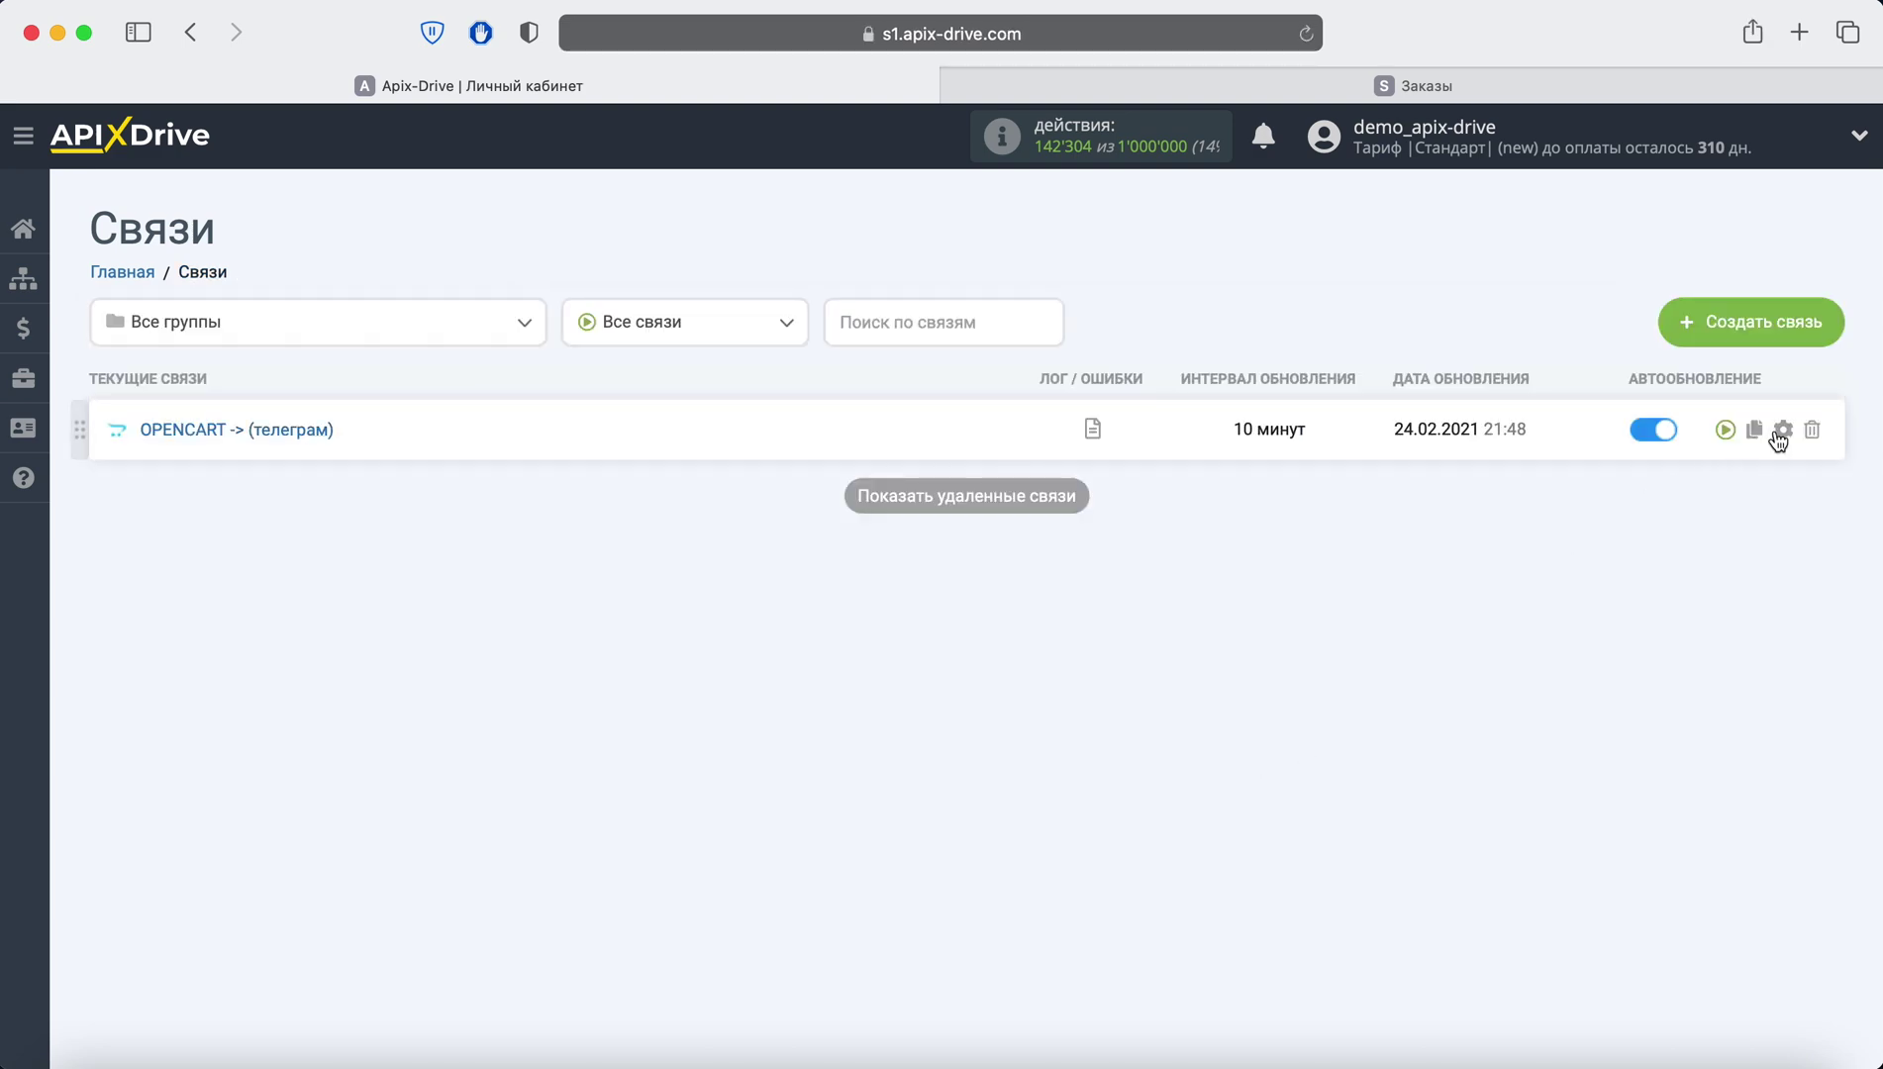
Set the update interval of the OPENCART -> (телеграм) connection to 5 минут and save its settings
{"action": "left_click", "coordinate": [1779, 430]}
{"action": "left_click", "coordinate": [1026, 612]}
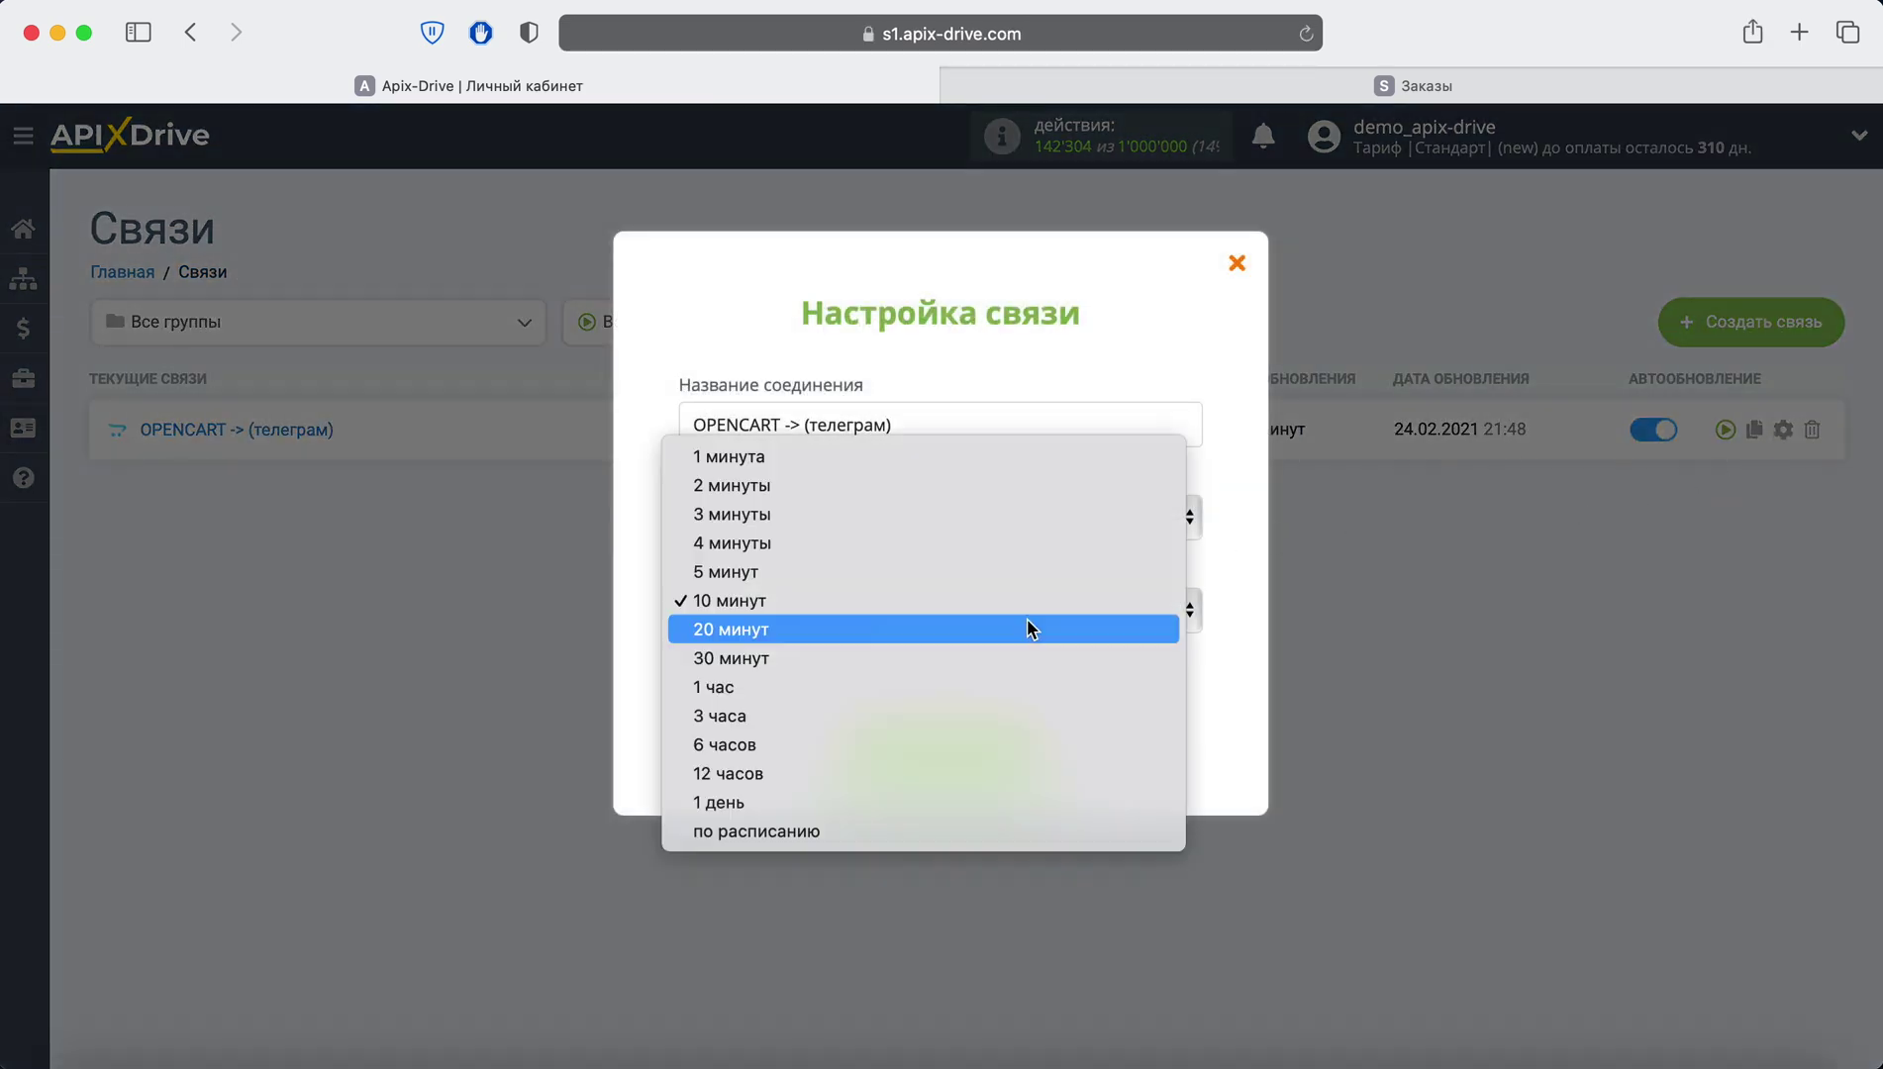
{"action": "left_click", "coordinate": [906, 572]}
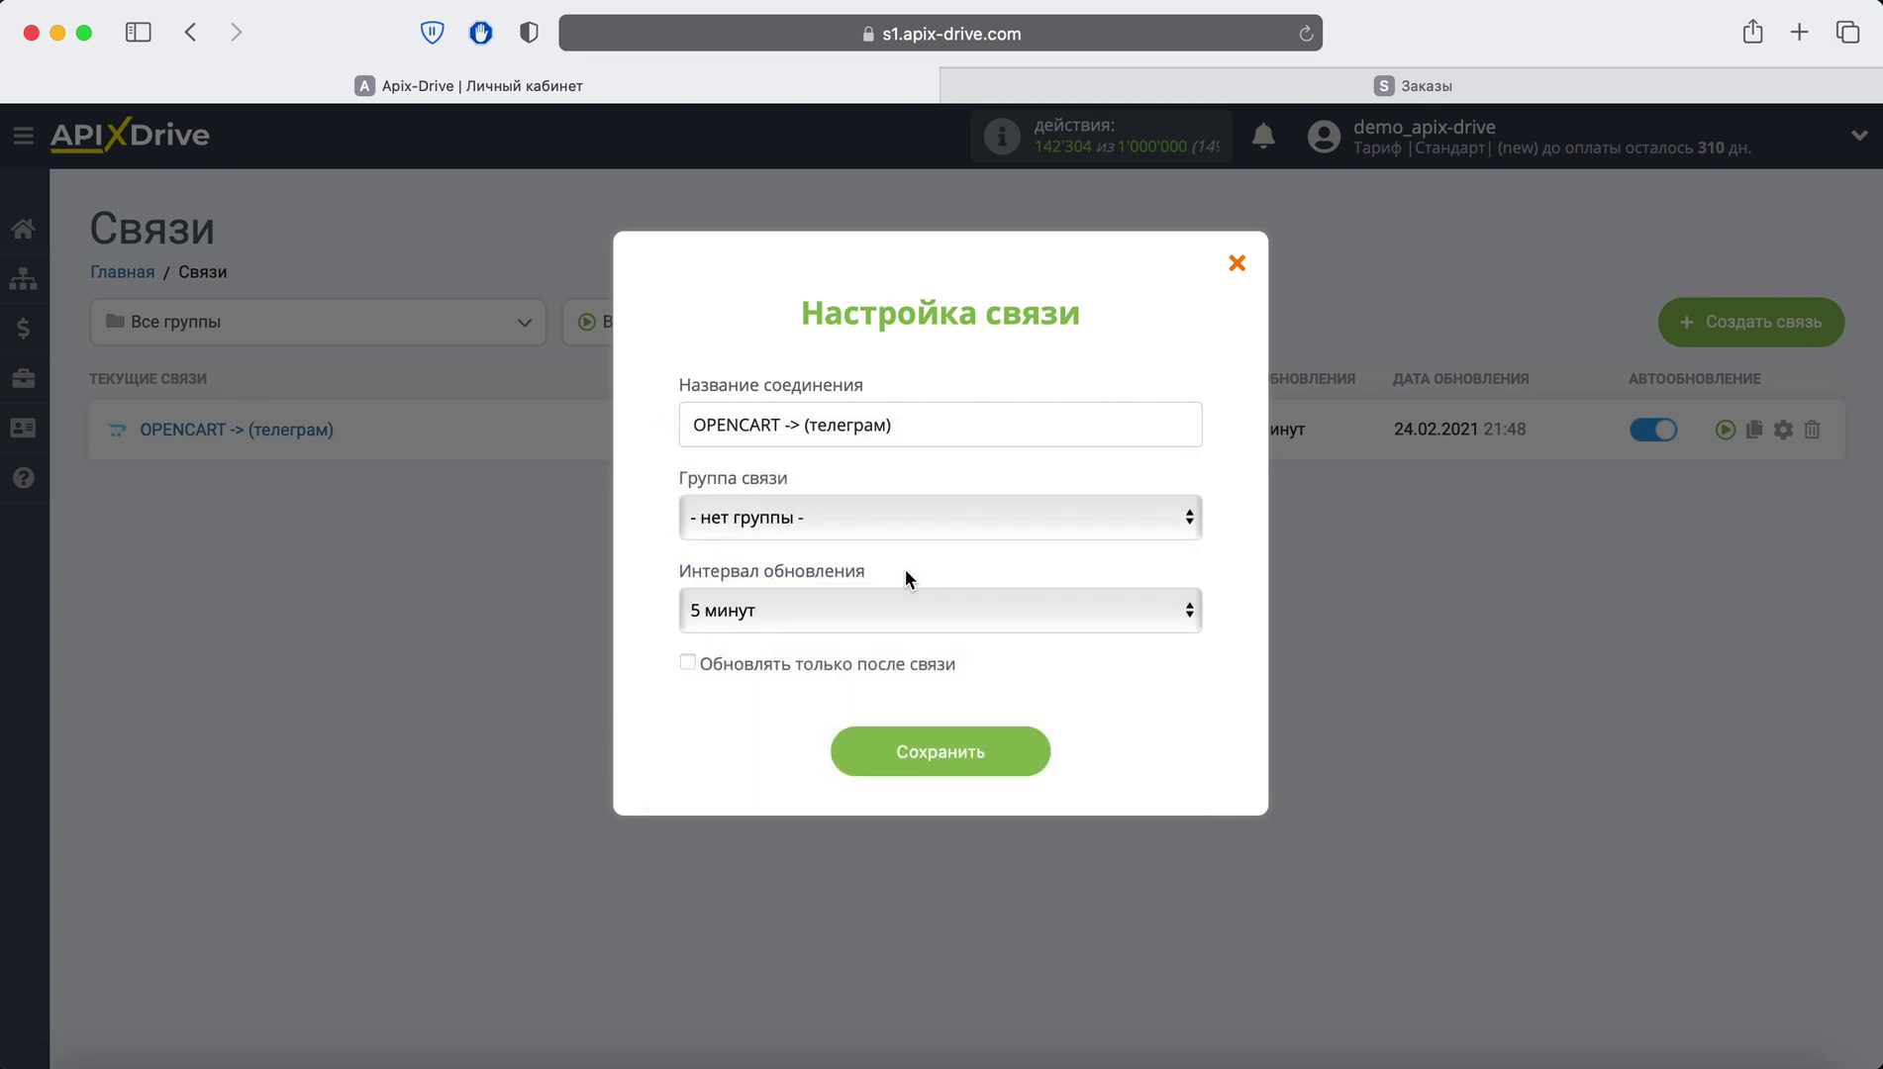
{"action": "left_click", "coordinate": [1020, 767]}
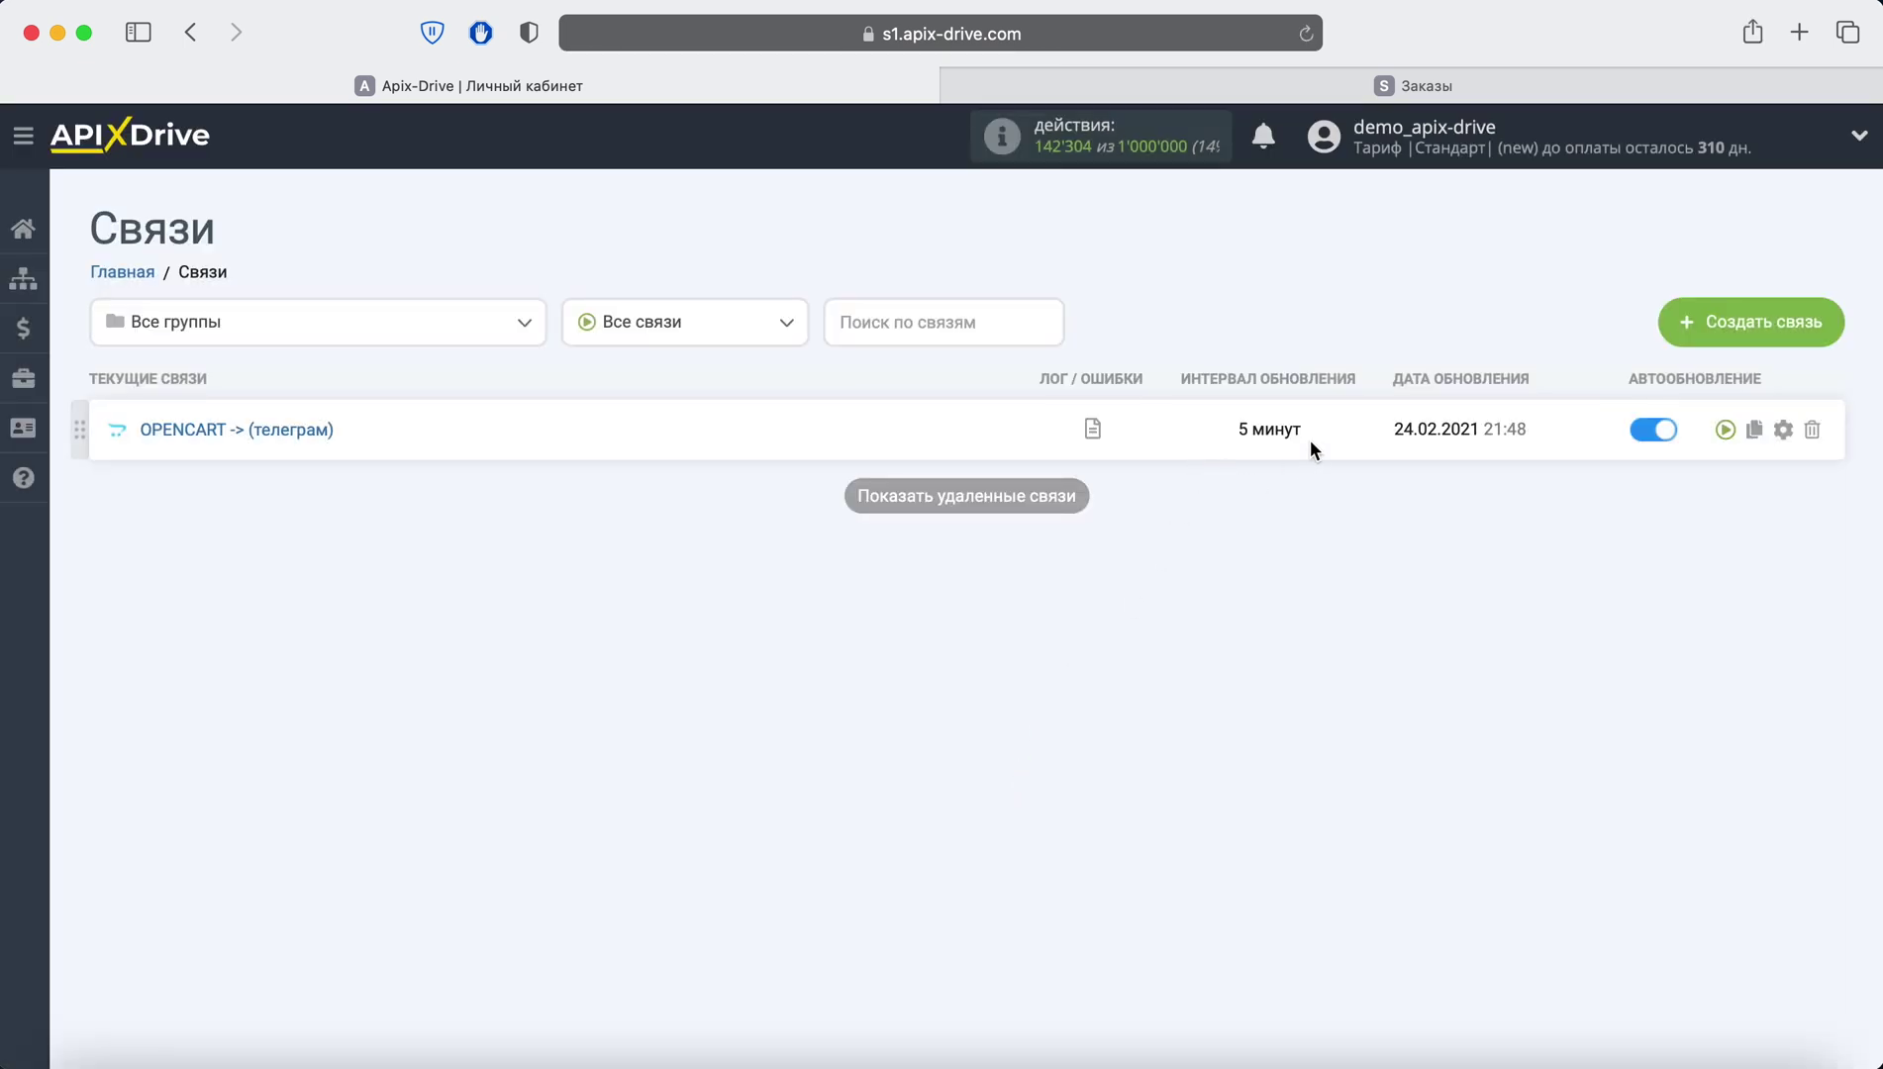